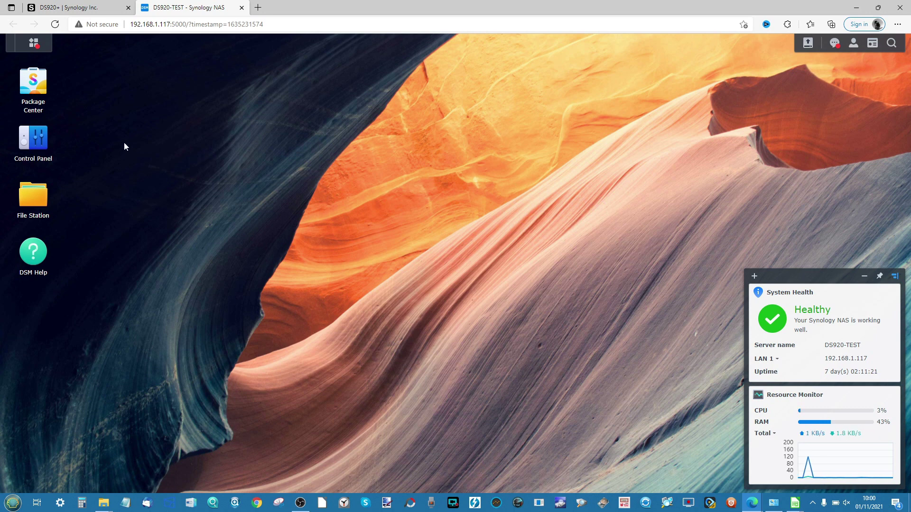
Examine the installed drives and the RAID and drive details of Storage Pool 1 in Storage Manager, and close it.
{"action": "left_click", "coordinate": [35, 45]}
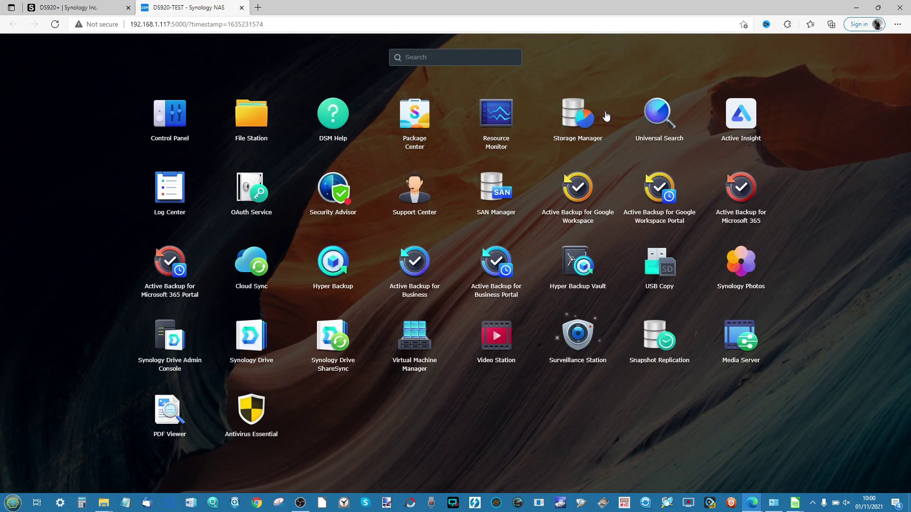
{"action": "left_click", "coordinate": [575, 124]}
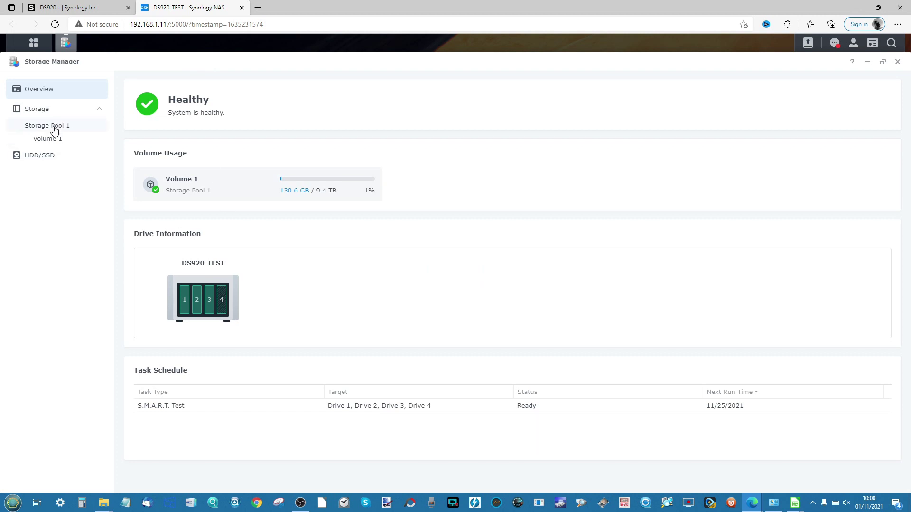
{"action": "left_click", "coordinate": [34, 156]}
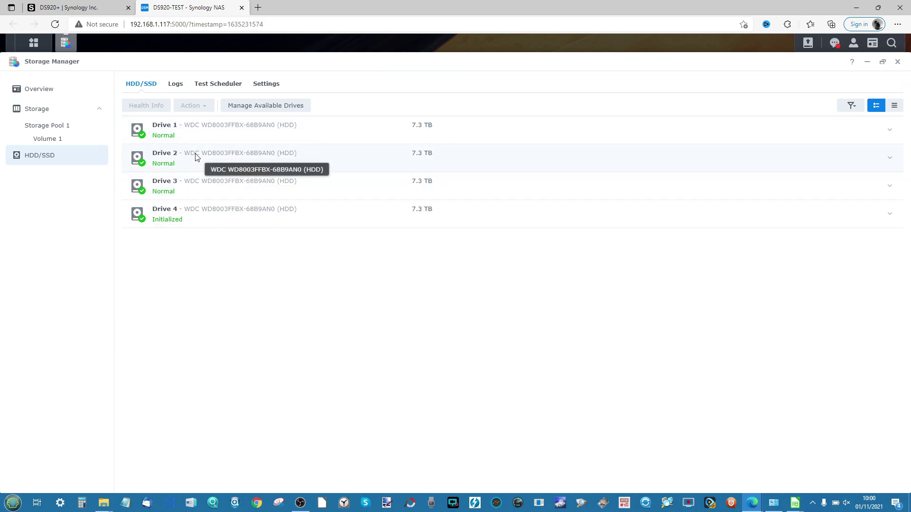
{"action": "left_click", "coordinate": [64, 127]}
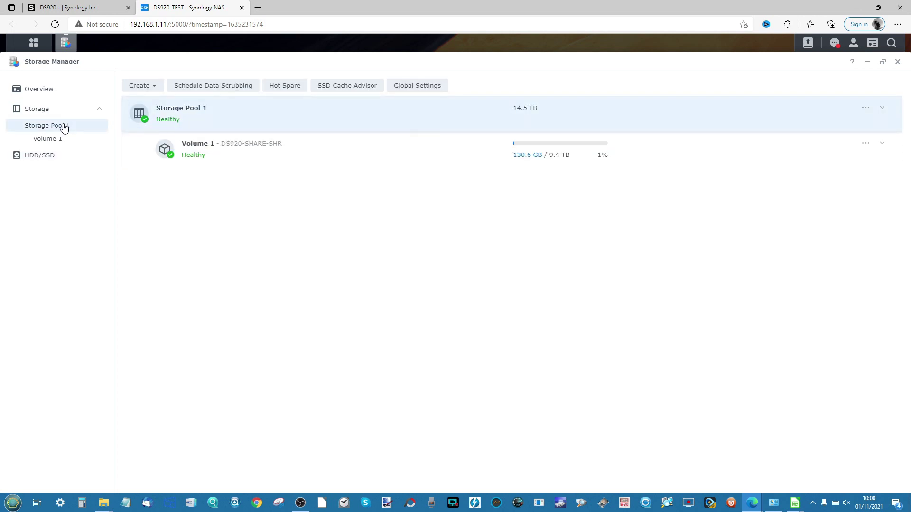
{"action": "left_click", "coordinate": [217, 118]}
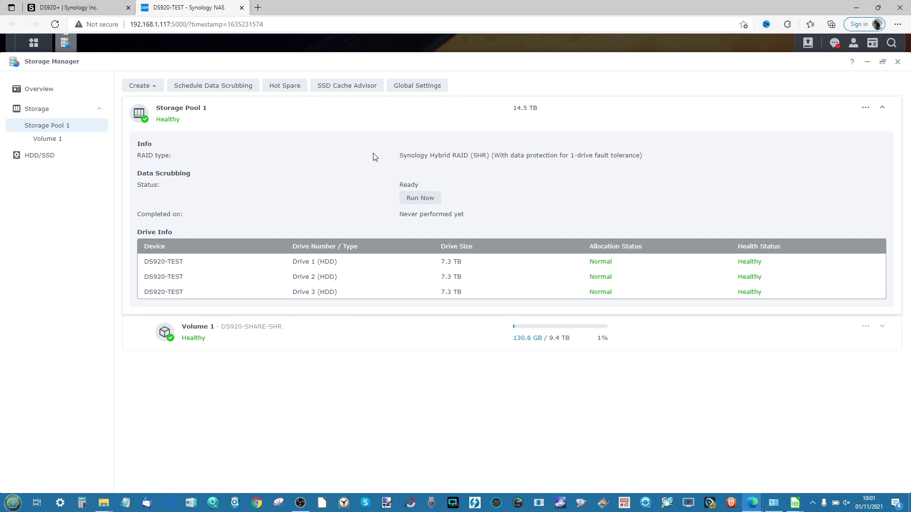
{"action": "left_click", "coordinate": [897, 62]}
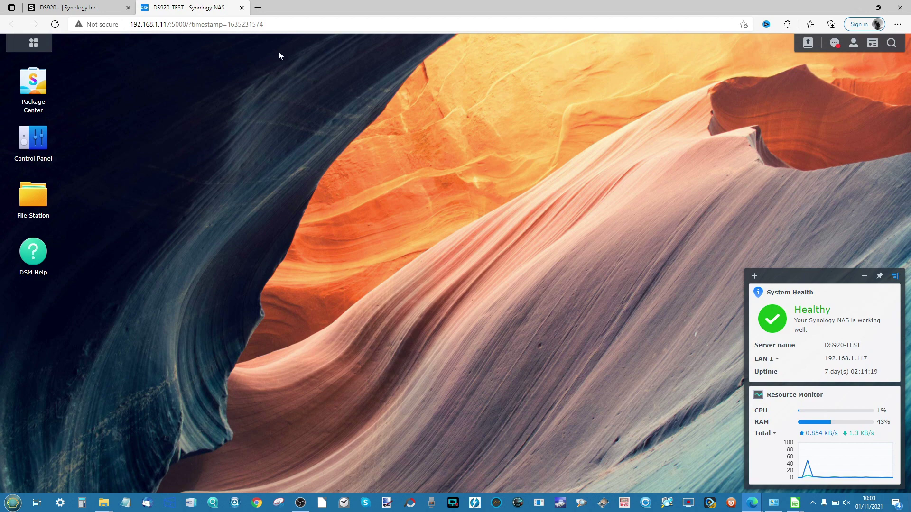
Filter Package Center to the Backup category and examine the details of the Cloud Sync and Hyper Backup packages.
{"action": "left_click", "coordinate": [41, 89]}
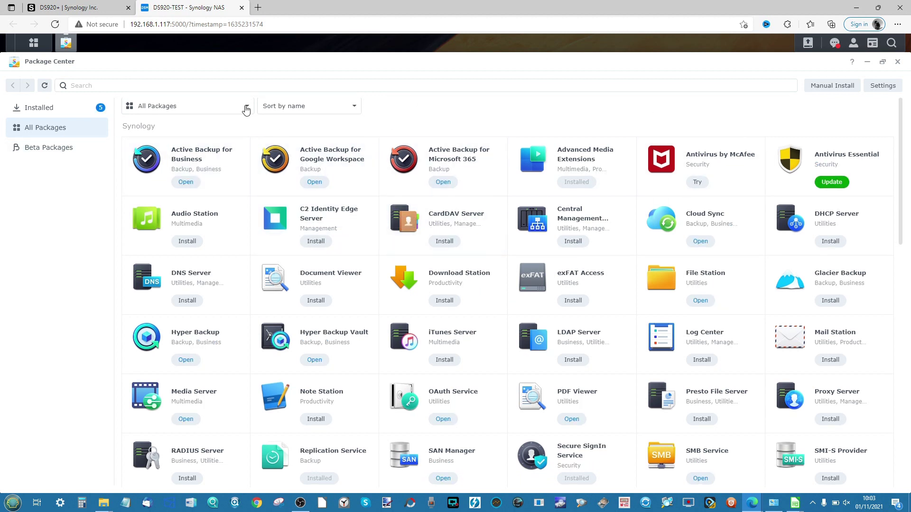
{"action": "left_click", "coordinate": [214, 111]}
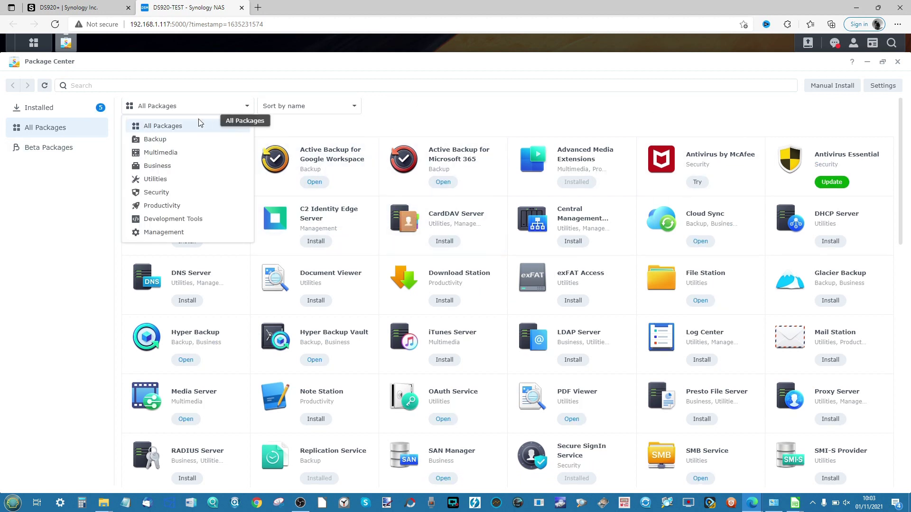
{"action": "left_click", "coordinate": [179, 143]}
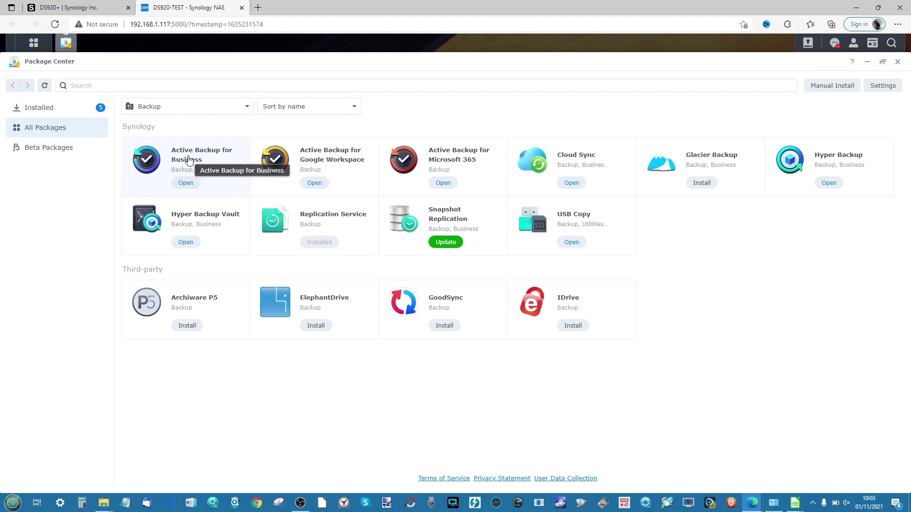
{"action": "left_click", "coordinate": [585, 166]}
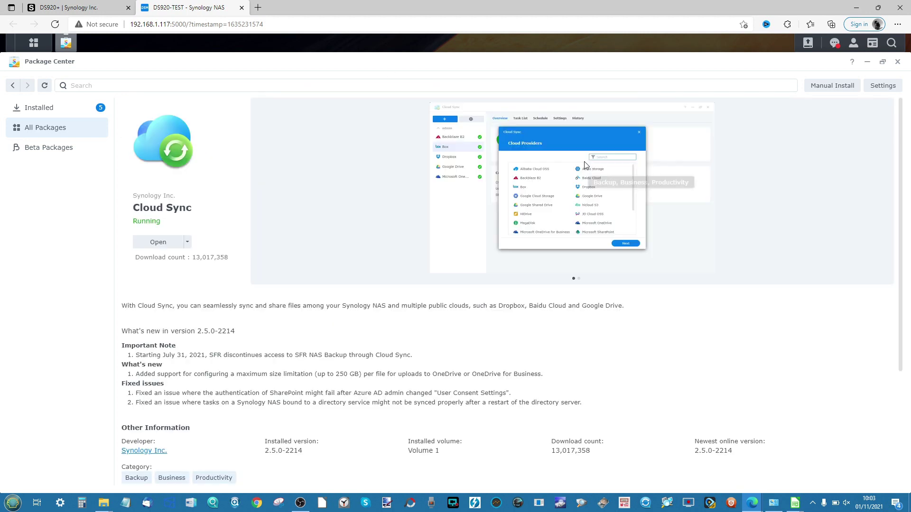
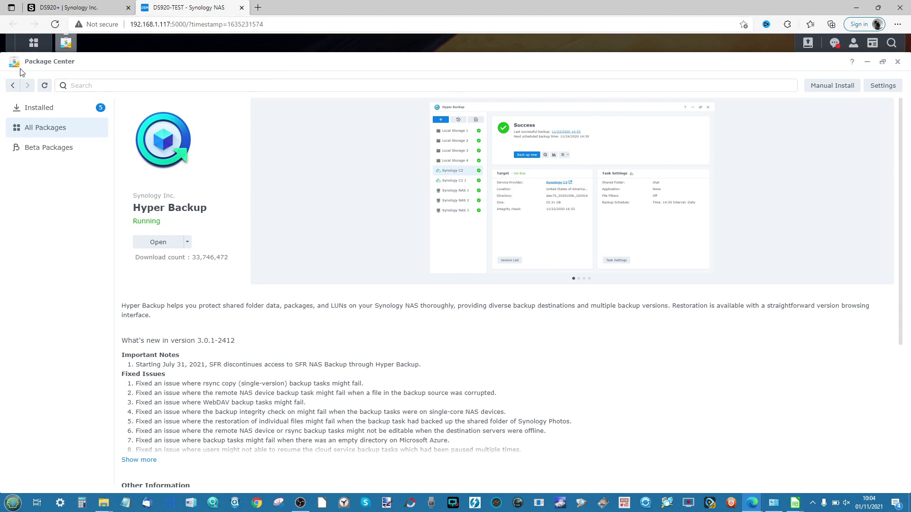
{"action": "left_click", "coordinate": [13, 85]}
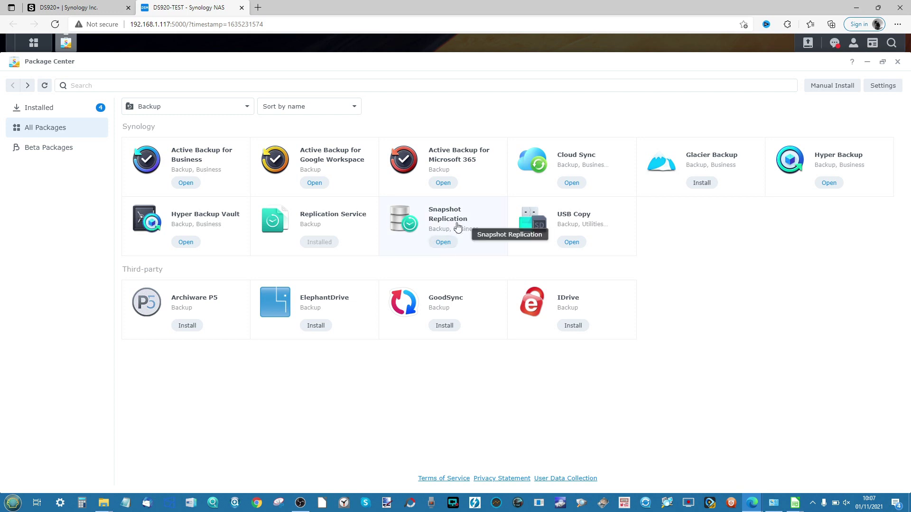
Open Snapshot Replication, enlarge its window, and move it toward the middle of the desktop.
{"action": "left_click", "coordinate": [443, 242]}
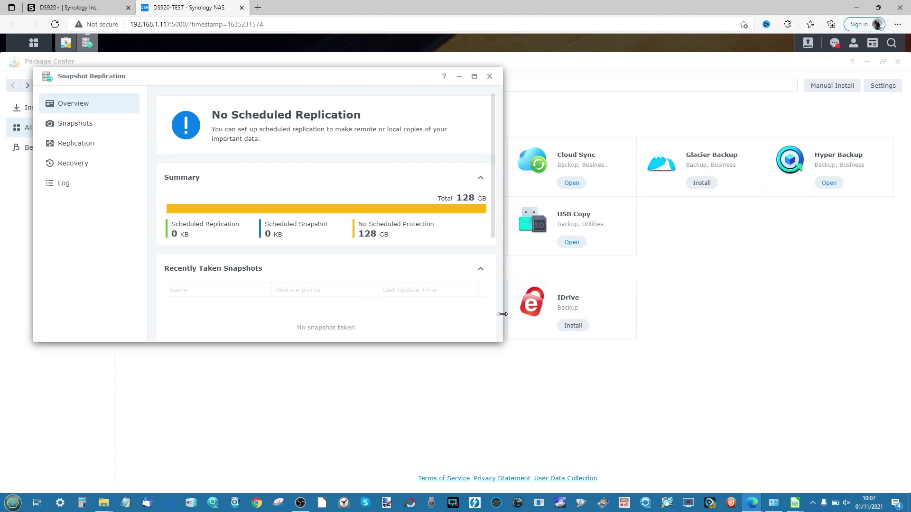
{"action": "left_click_drag", "start_coordinate": [503, 314], "coordinate": [597, 315]}
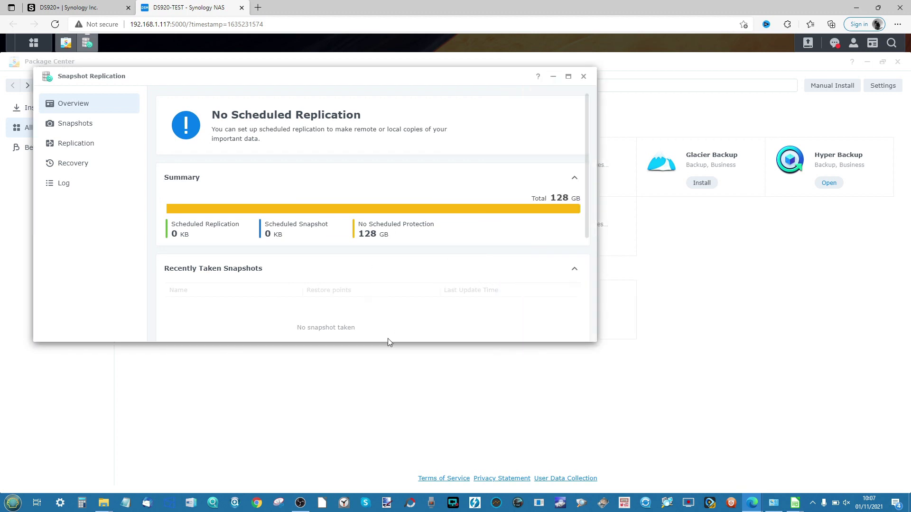
{"action": "left_click_drag", "start_coordinate": [387, 341], "coordinate": [380, 395]}
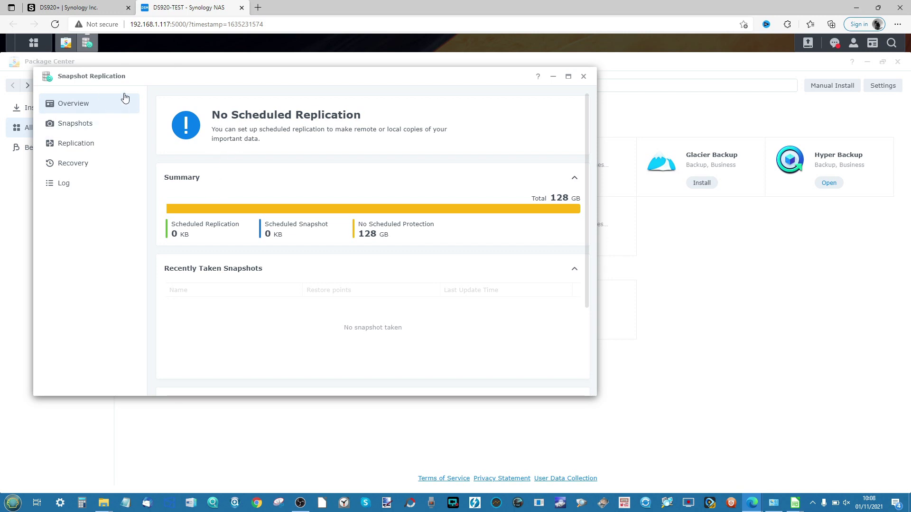
{"action": "left_click_drag", "start_coordinate": [160, 82], "coordinate": [274, 110]}
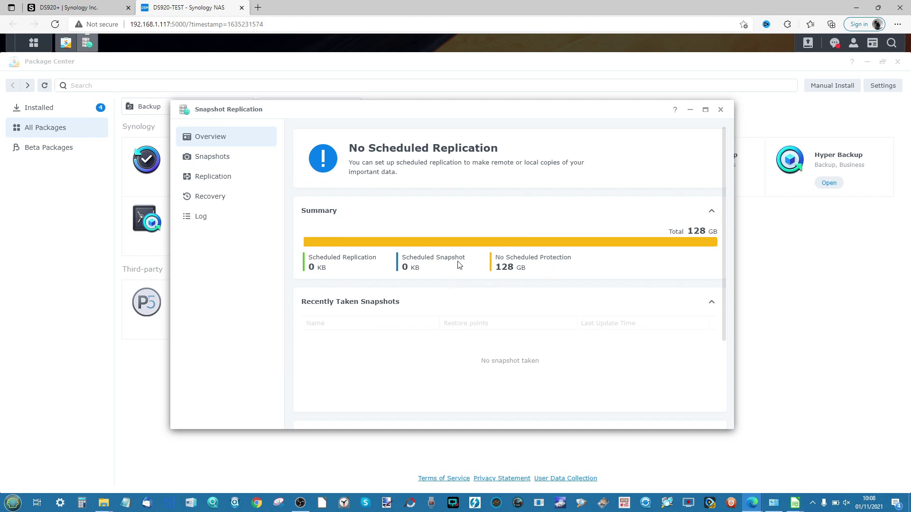
{"action": "scroll", "coordinate": [458, 263], "scroll_direction": "down", "scroll_amount": 2}
{"action": "scroll", "coordinate": [458, 264], "scroll_direction": "up", "scroll_amount": 2}
Examine the snapshot protection status of the shared folders in Snapshot Replication.
{"action": "left_click", "coordinate": [227, 163]}
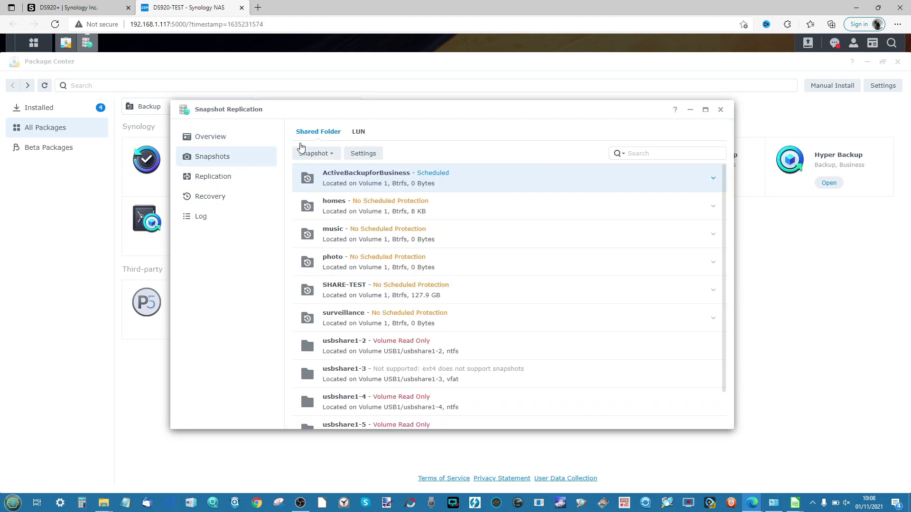
{"action": "scroll", "coordinate": [366, 192], "scroll_direction": "down", "scroll_amount": 2}
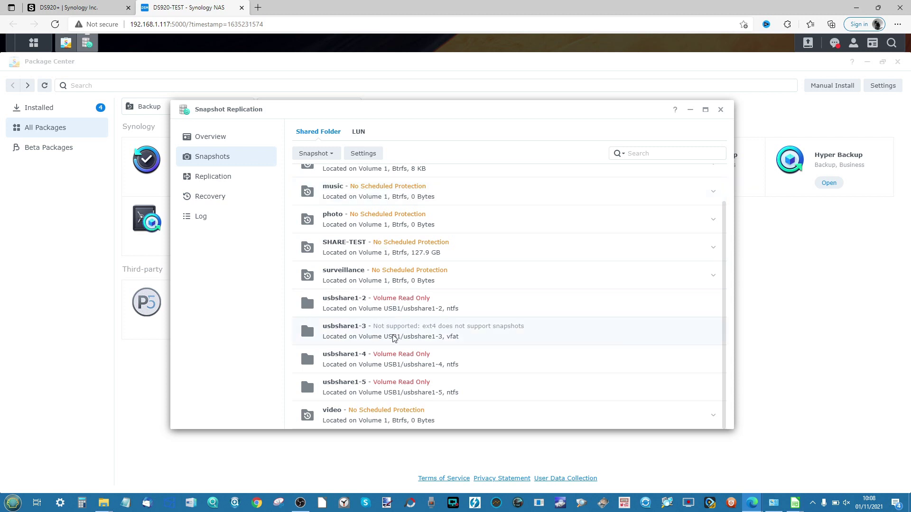
{"action": "scroll", "coordinate": [381, 388], "scroll_direction": "up", "scroll_amount": 2}
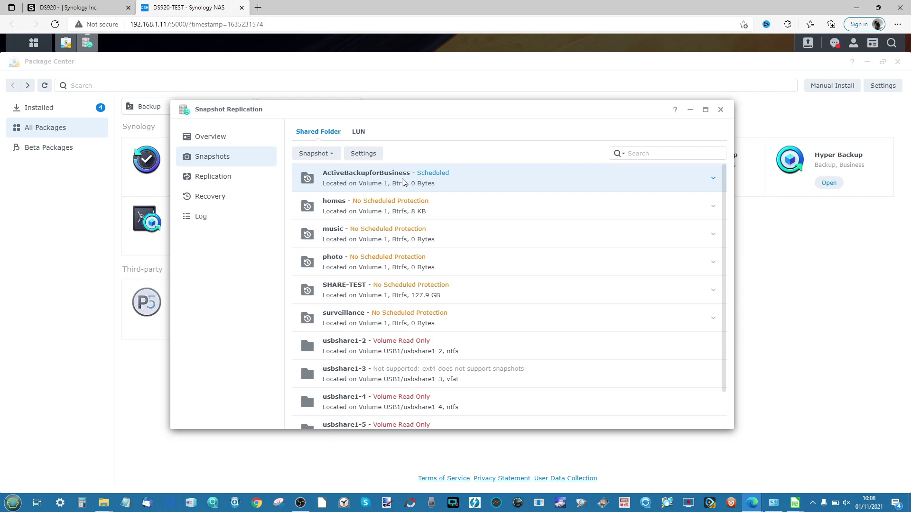
{"action": "scroll", "coordinate": [403, 185], "scroll_direction": "down", "scroll_amount": 1}
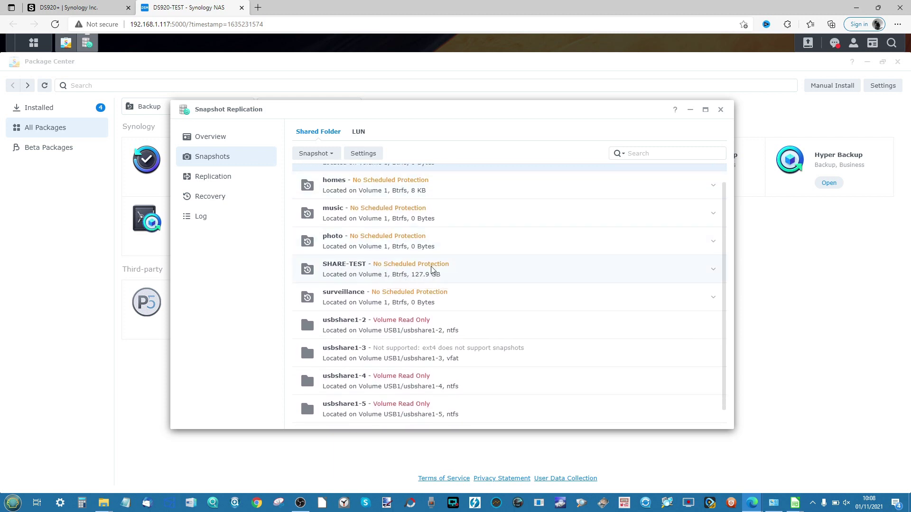
Take a locked snapshot of the SHARE-TEST shared folder with the description "Share Snap 1".
{"action": "left_click", "coordinate": [395, 269]}
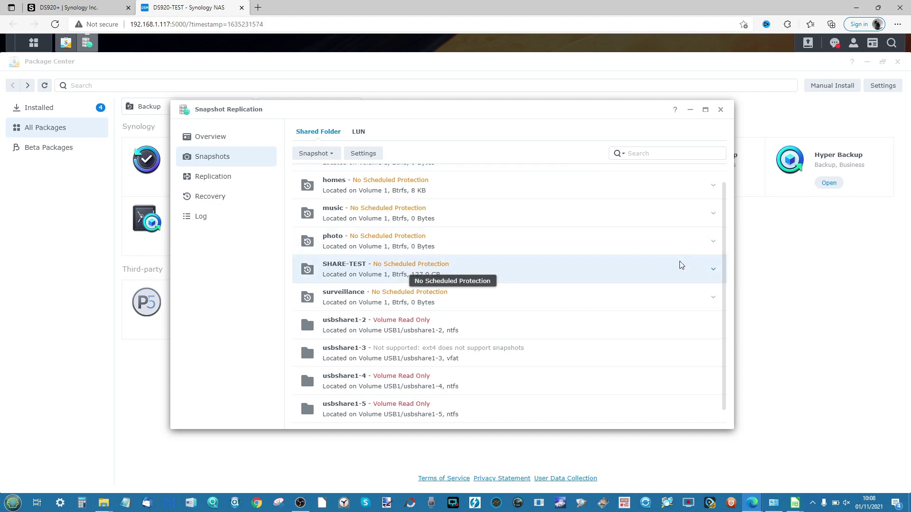
{"action": "left_click", "coordinate": [713, 271]}
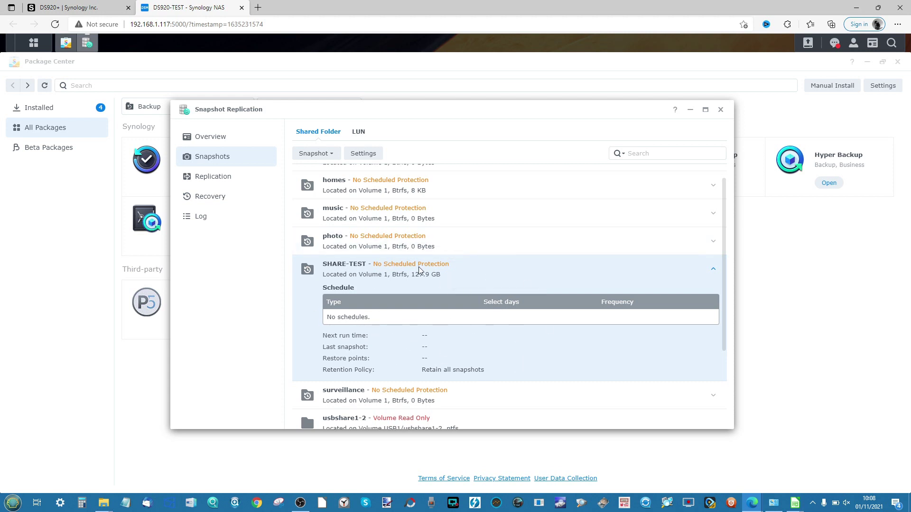
{"action": "left_click", "coordinate": [333, 155]}
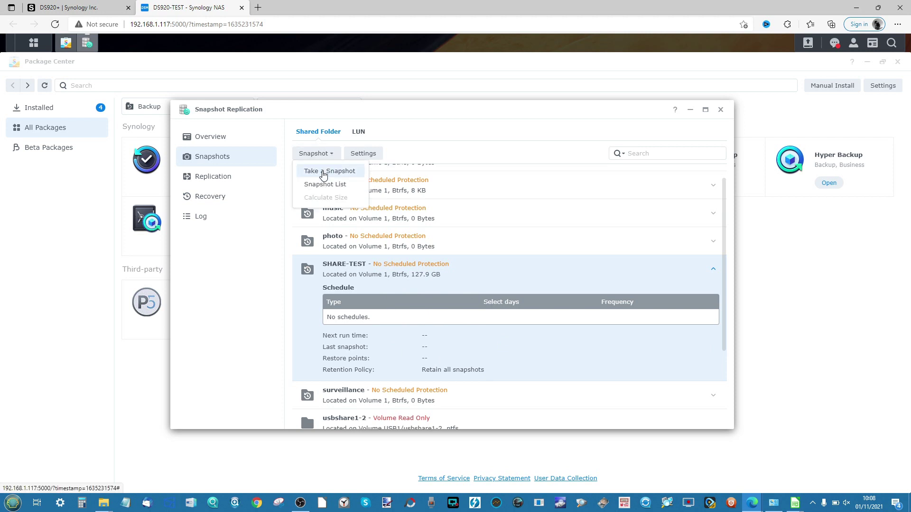
{"action": "left_click", "coordinate": [323, 174]}
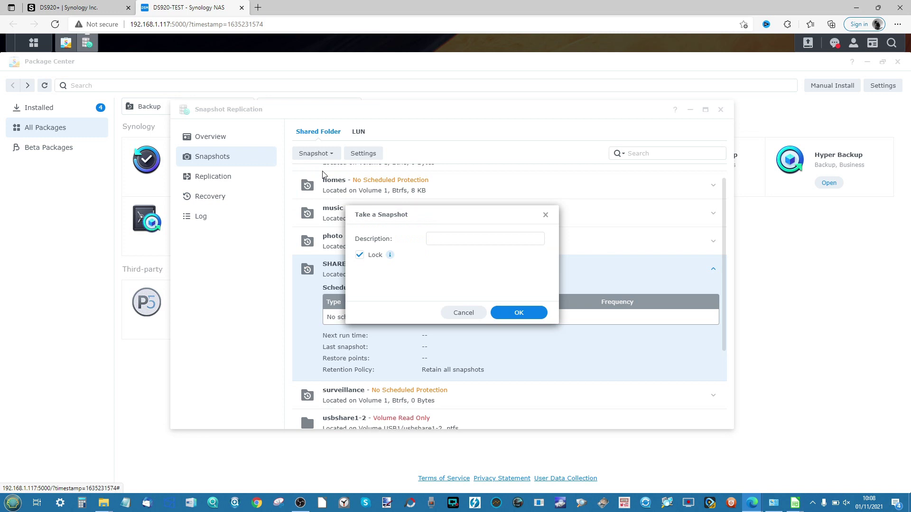
{"action": "left_click", "coordinate": [446, 239]}
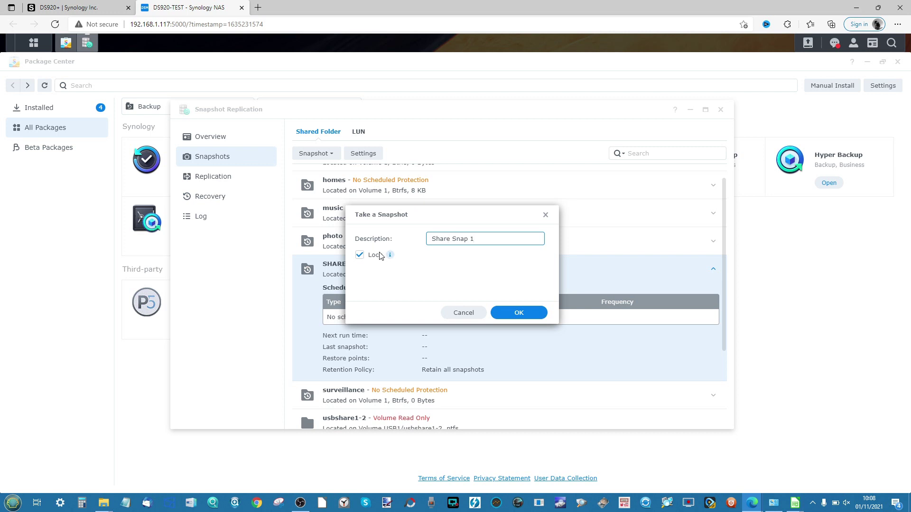
{"action": "left_click", "coordinate": [504, 314]}
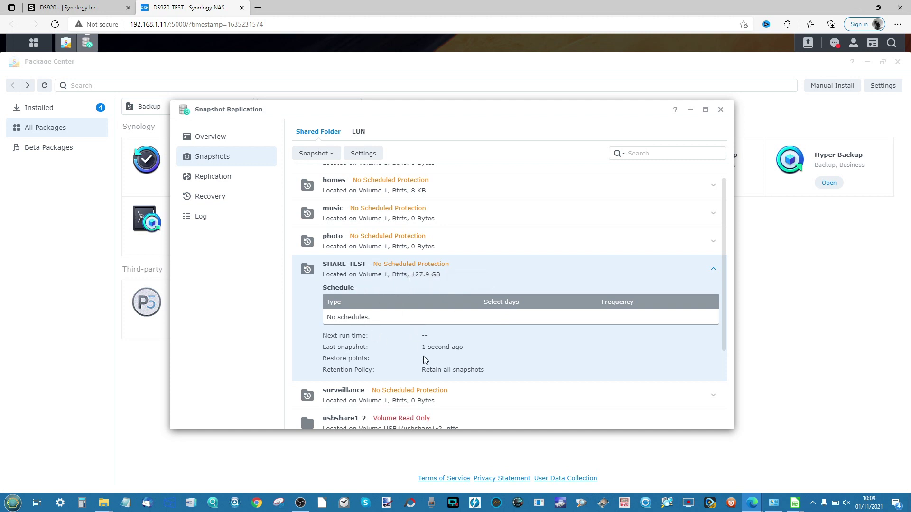
Check the replication and recovery sections for the SHARE-TEST snapshot, and return to the shared folder snapshots.
{"action": "left_click", "coordinate": [230, 178]}
{"action": "left_click", "coordinate": [221, 198]}
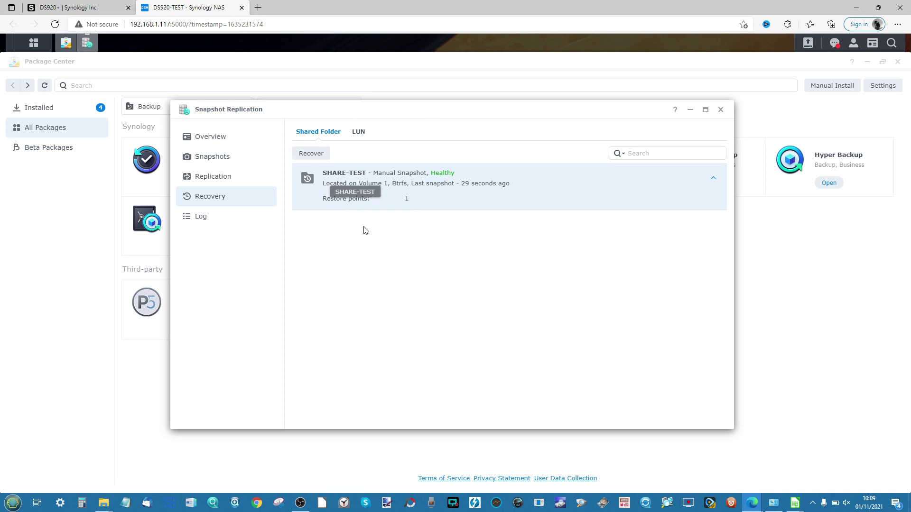
{"action": "left_click", "coordinate": [216, 159]}
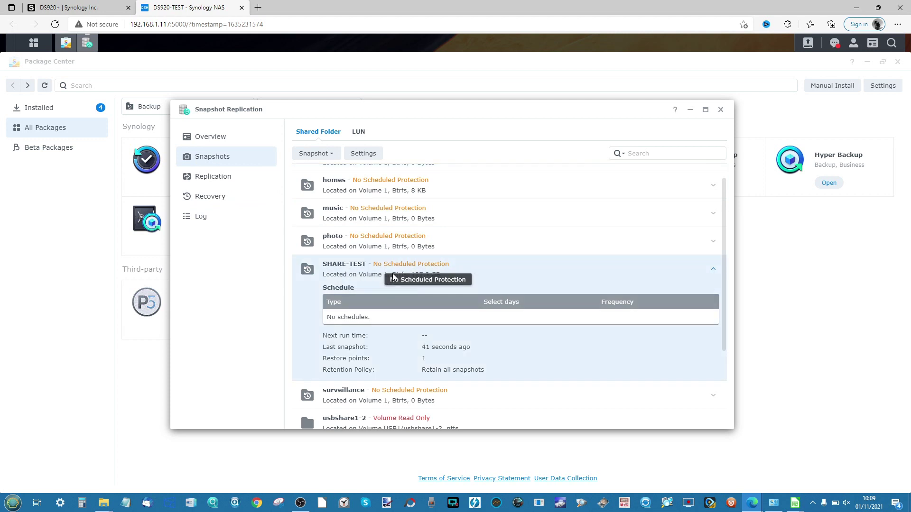
Open the snapshot settings of the SHARE-TEST folder and enable its snapshot schedule.
{"action": "left_click", "coordinate": [331, 154]}
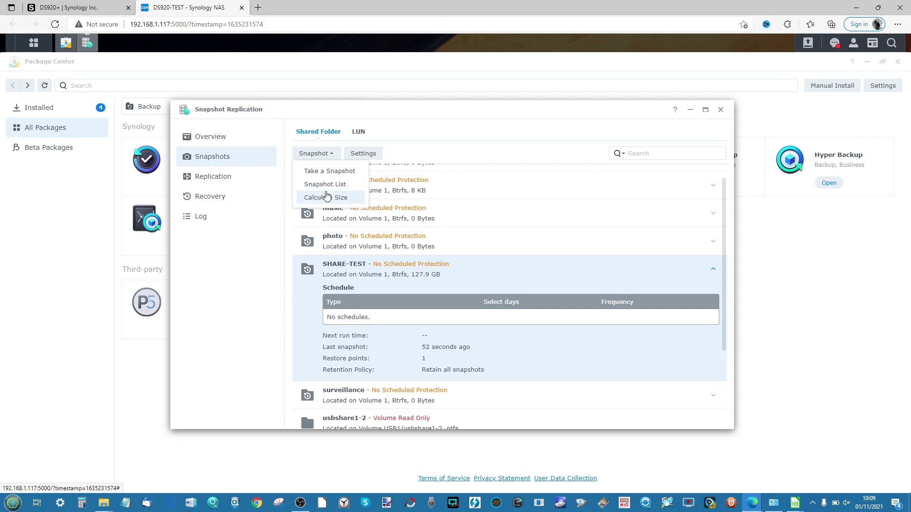
{"action": "left_click", "coordinate": [359, 154]}
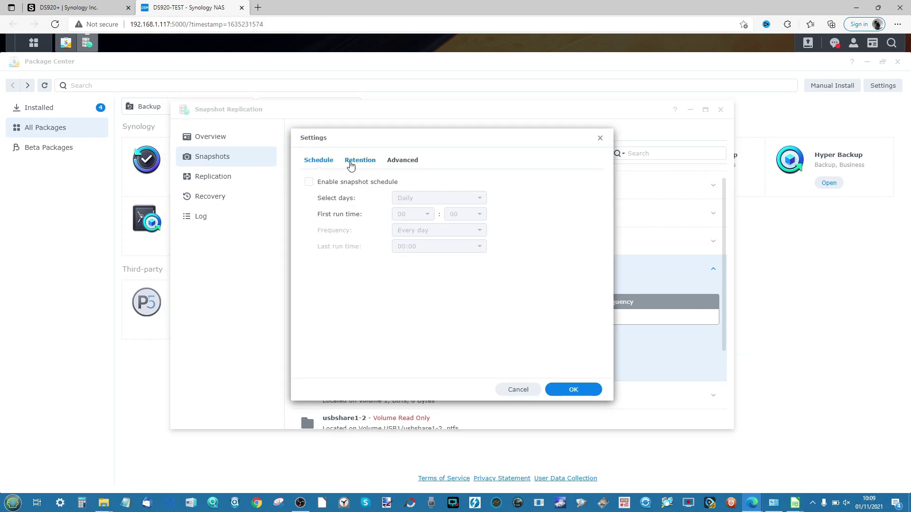
{"action": "left_click_drag", "start_coordinate": [360, 136], "coordinate": [516, 134]}
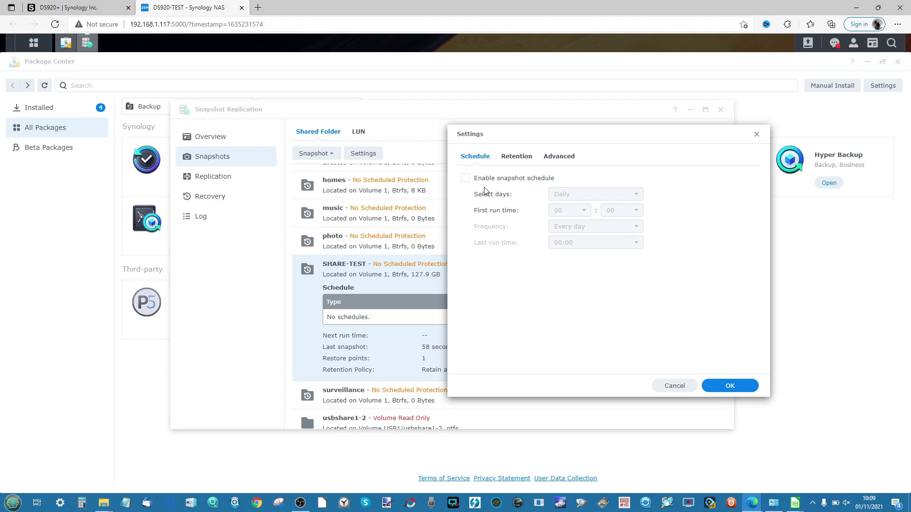
{"action": "left_click", "coordinate": [465, 179]}
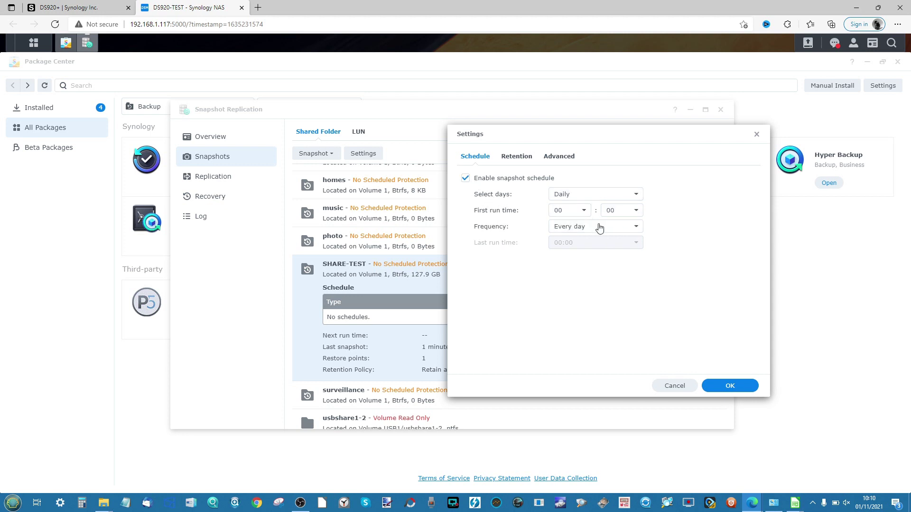
Set the snapshot schedule to run daily with a first run time of 01:00 and a frequency of every day.
{"action": "left_click", "coordinate": [584, 211]}
{"action": "left_click", "coordinate": [567, 242]}
{"action": "left_click", "coordinate": [573, 199]}
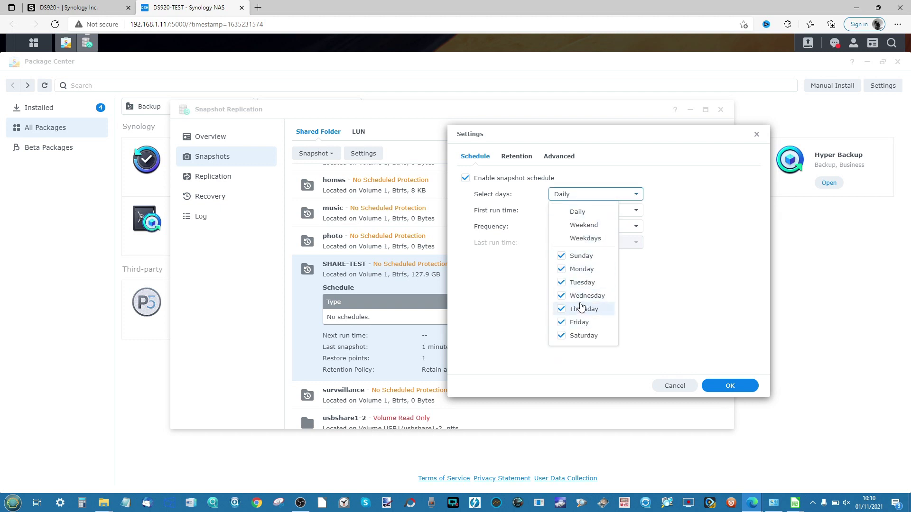
{"action": "left_click", "coordinate": [596, 212]}
{"action": "left_click", "coordinate": [564, 225]}
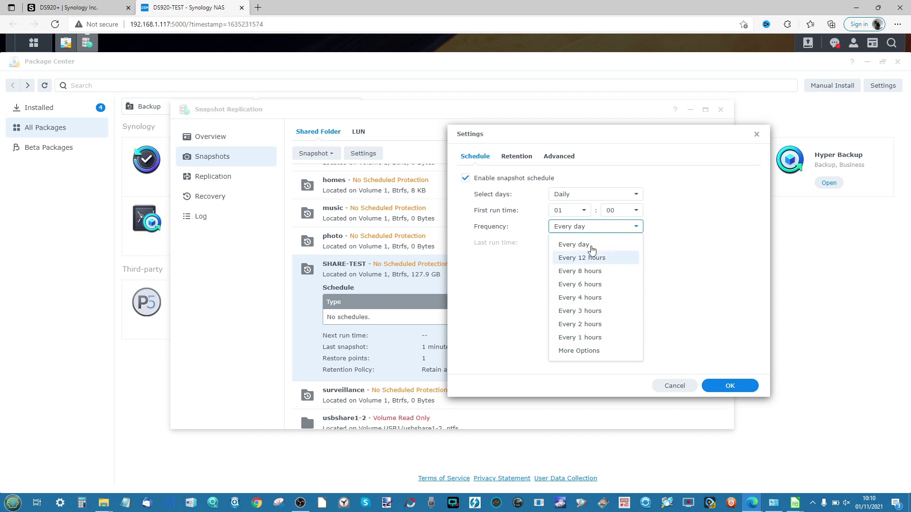
{"action": "left_click", "coordinate": [703, 245]}
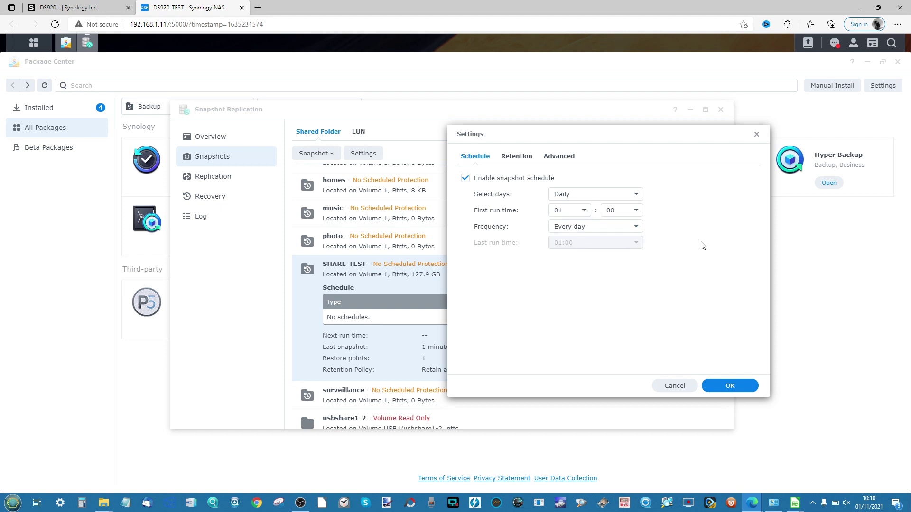
Enable the retention policy for the SHARE-TEST snapshots and choose to keep all snapshots for 7 days.
{"action": "left_click", "coordinate": [519, 159]}
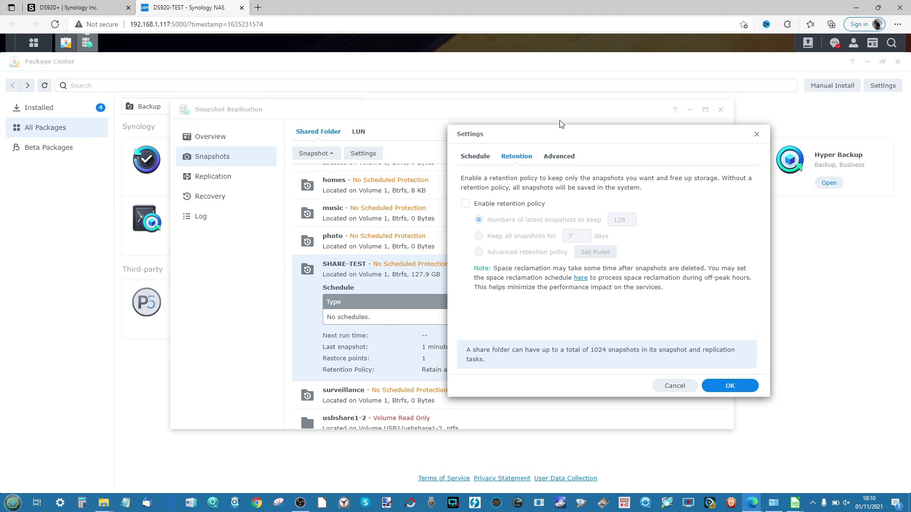
{"action": "left_click", "coordinate": [466, 204]}
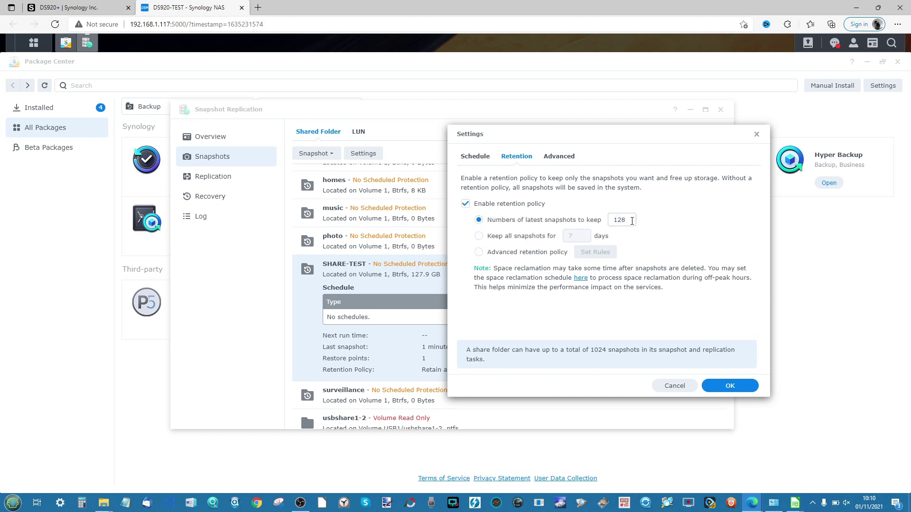
{"action": "left_click_drag", "start_coordinate": [630, 221], "coordinate": [590, 218]}
{"action": "type", "text": "30"}
{"action": "left_click", "coordinate": [479, 237]}
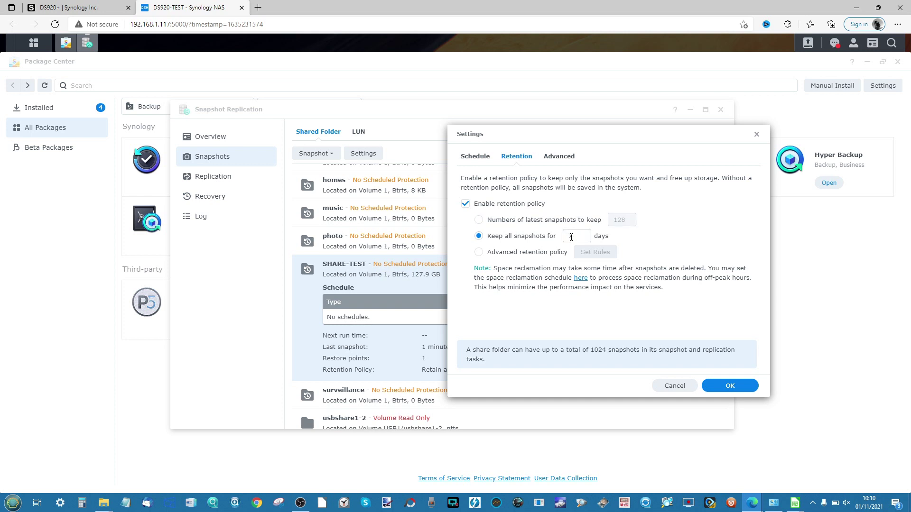
Review the rules of the advanced retention policy without changing them, and return to keeping all snapshots for 7 days.
{"action": "left_click", "coordinate": [479, 252]}
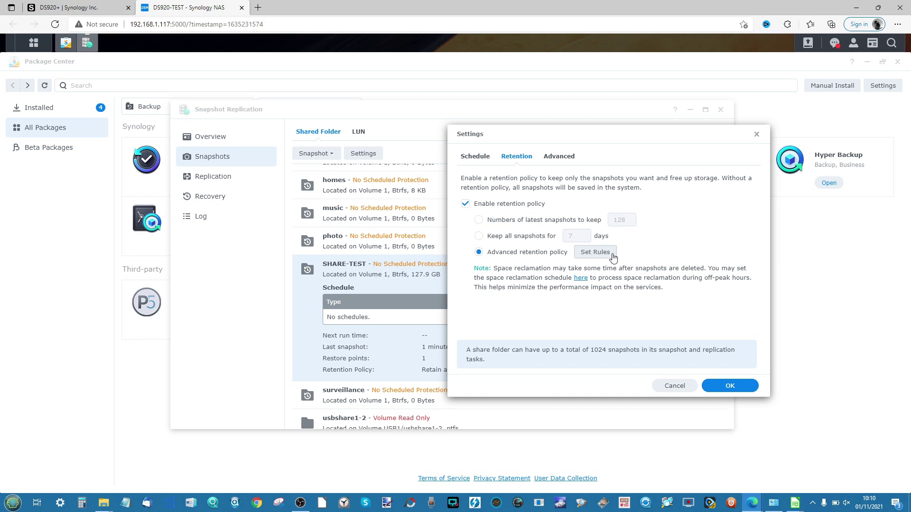
{"action": "left_click", "coordinate": [596, 252]}
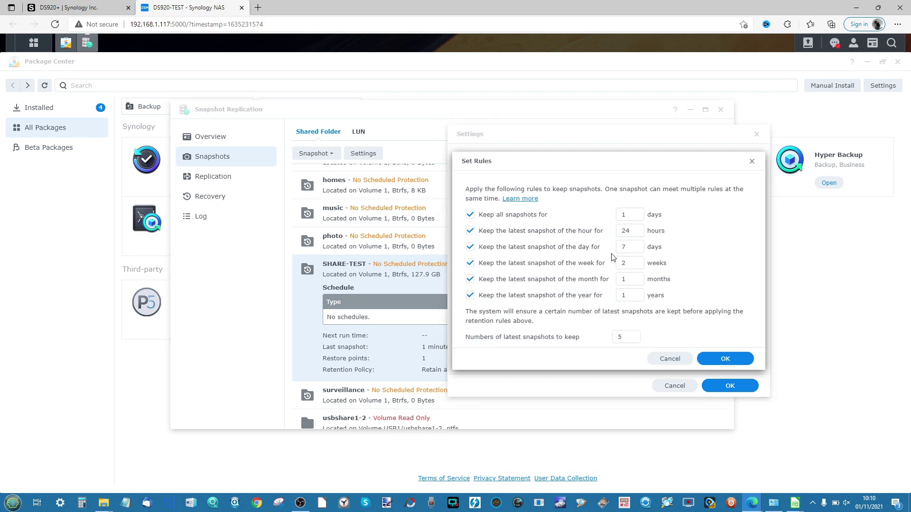
{"action": "left_click", "coordinate": [667, 359]}
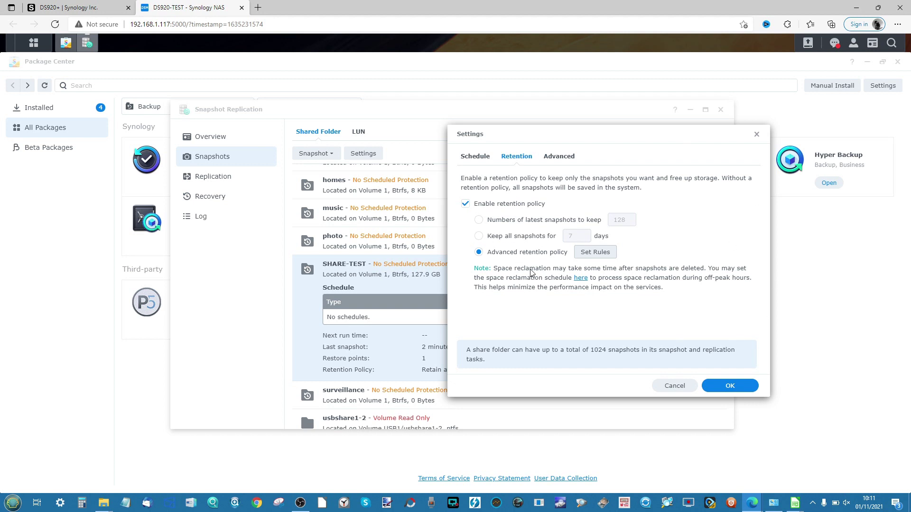
{"action": "left_click", "coordinate": [482, 237]}
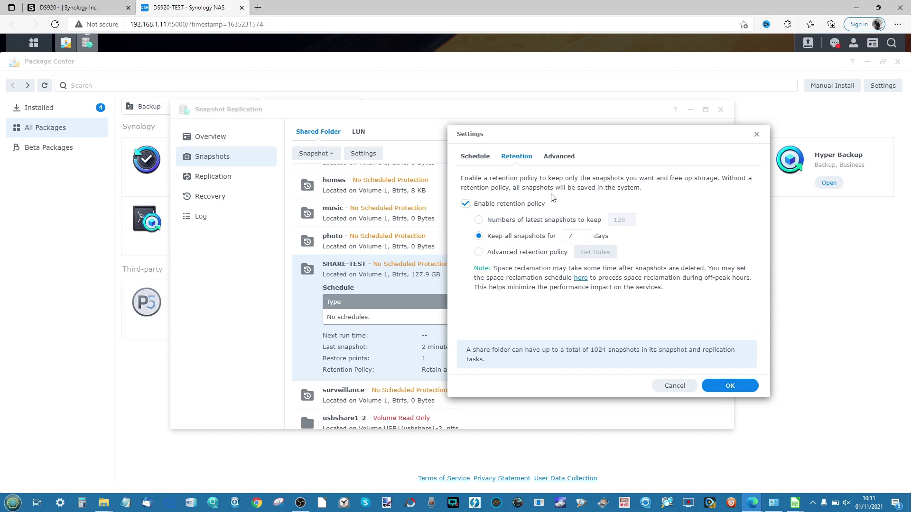
Review the advanced snapshot naming and visibility options, and apply the SHARE-TEST snapshot settings.
{"action": "left_click", "coordinate": [558, 158]}
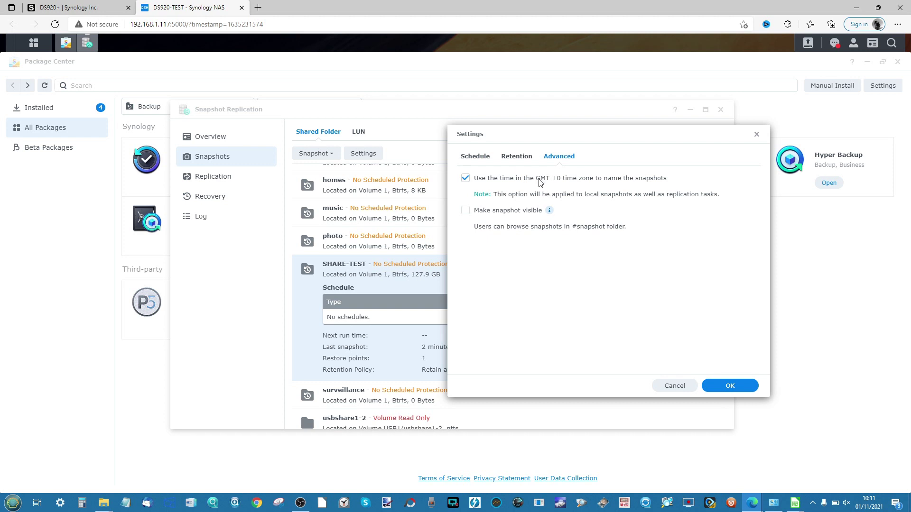
{"action": "mouse_move", "coordinate": [549, 210]}
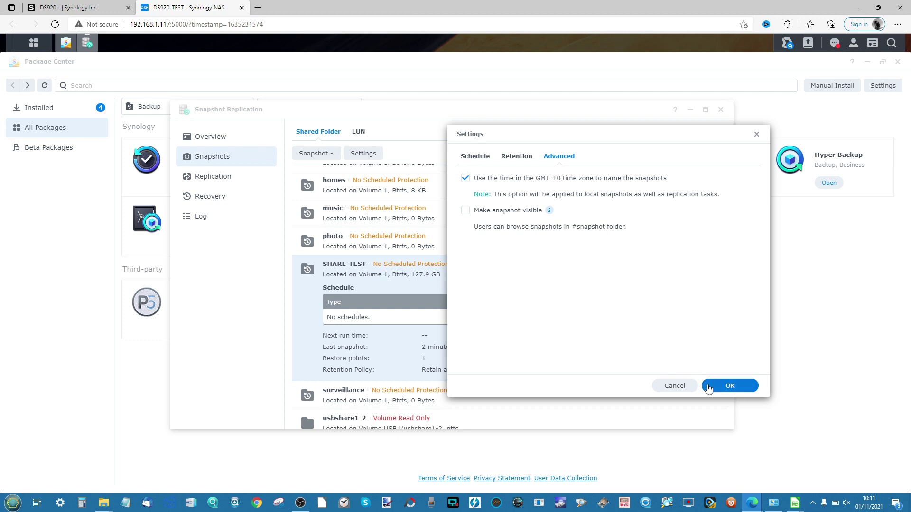
{"action": "left_click", "coordinate": [728, 386]}
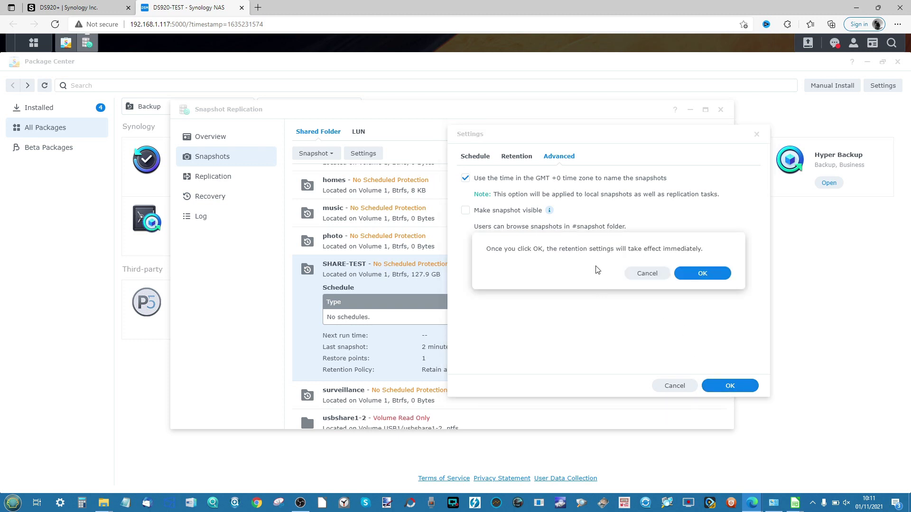
{"action": "left_click", "coordinate": [701, 274]}
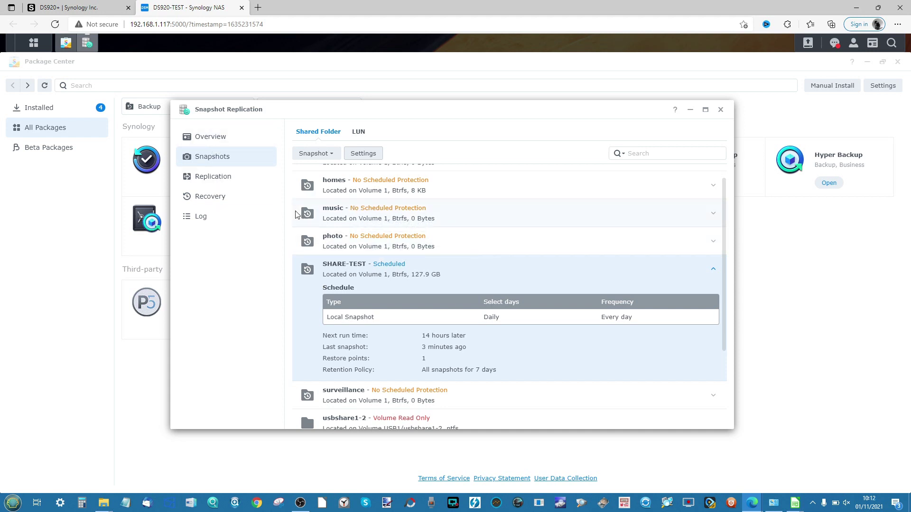
Look at the destination location choices for a new shared folder replication task and leave without creating it.
{"action": "left_click", "coordinate": [229, 179]}
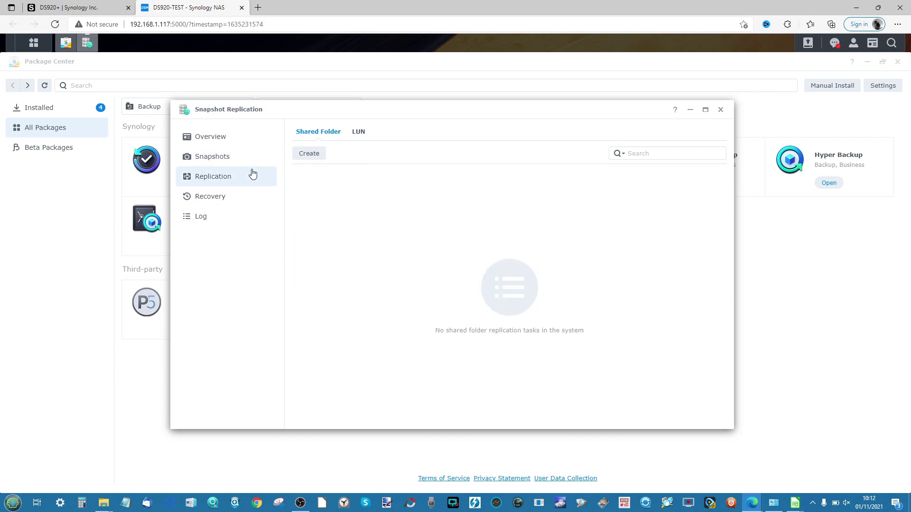
{"action": "left_click", "coordinate": [308, 153]}
{"action": "left_click", "coordinate": [446, 384]}
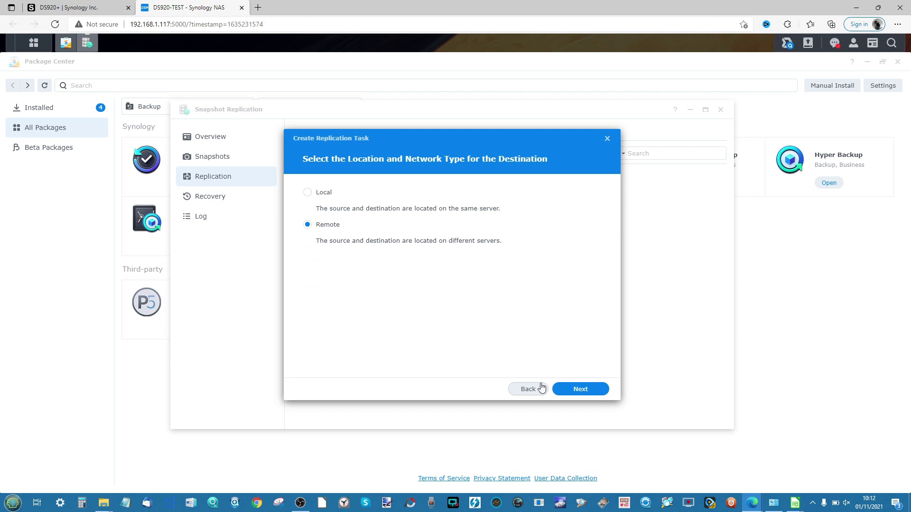
{"action": "left_click", "coordinate": [607, 139]}
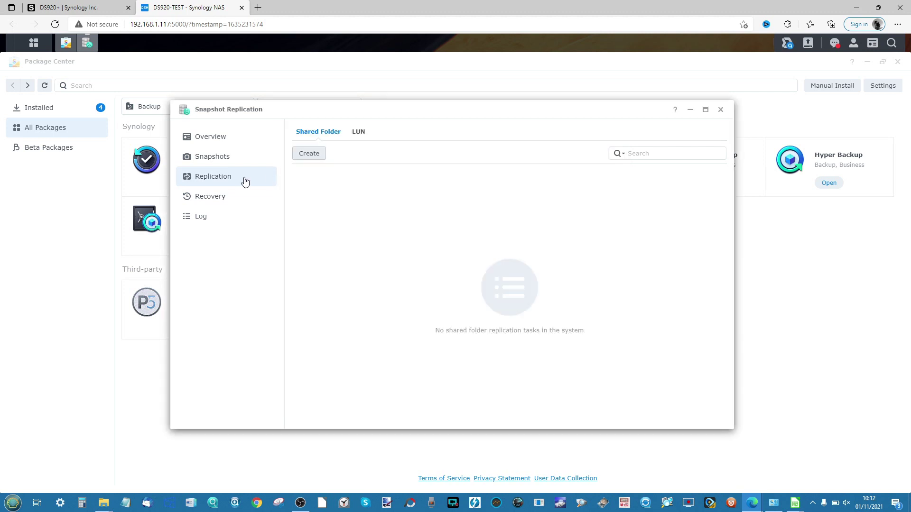
Inspect the recoverable snapshots of the SHARE-TEST folder, and check the snapshot log and overview.
{"action": "left_click", "coordinate": [216, 201]}
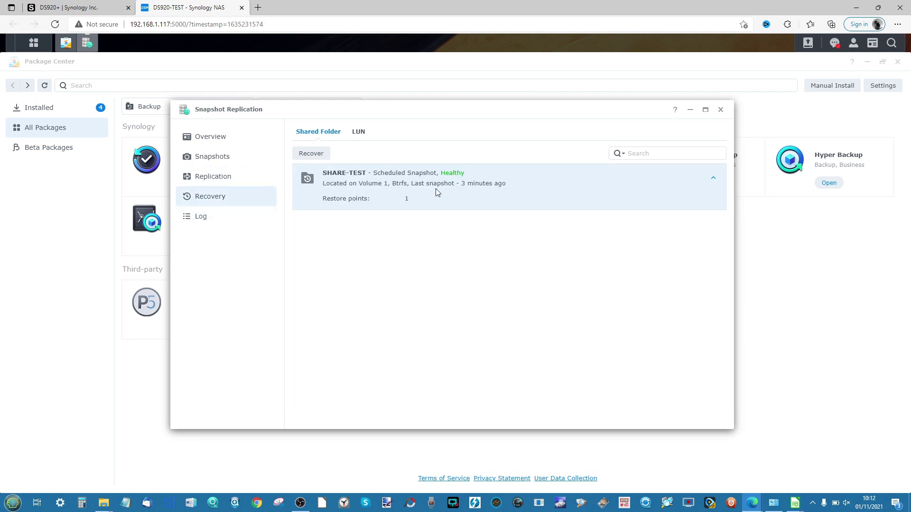
{"action": "left_click", "coordinate": [713, 178]}
{"action": "left_click", "coordinate": [713, 178]}
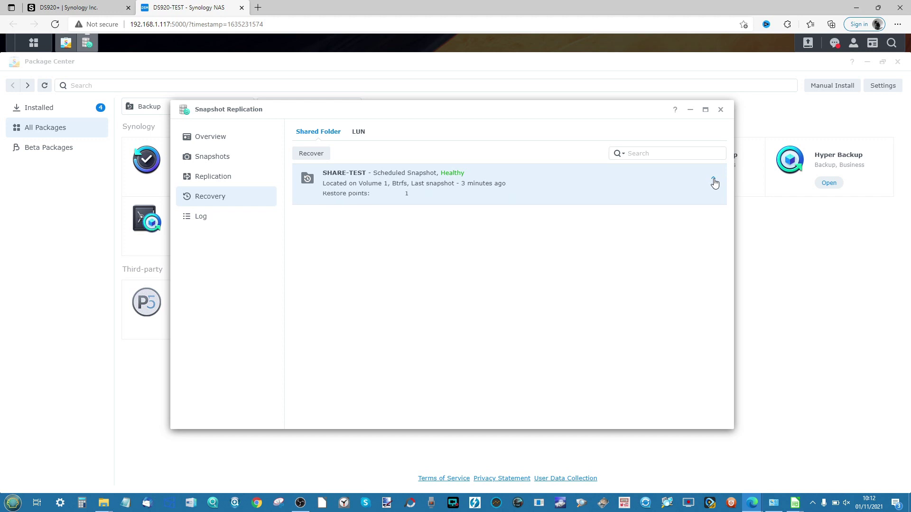
{"action": "left_click", "coordinate": [317, 157]}
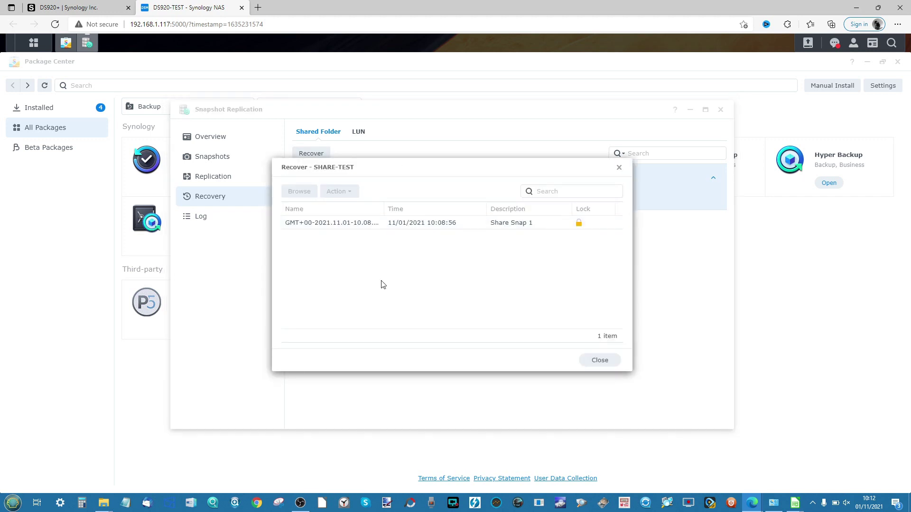
{"action": "left_click", "coordinate": [619, 168]}
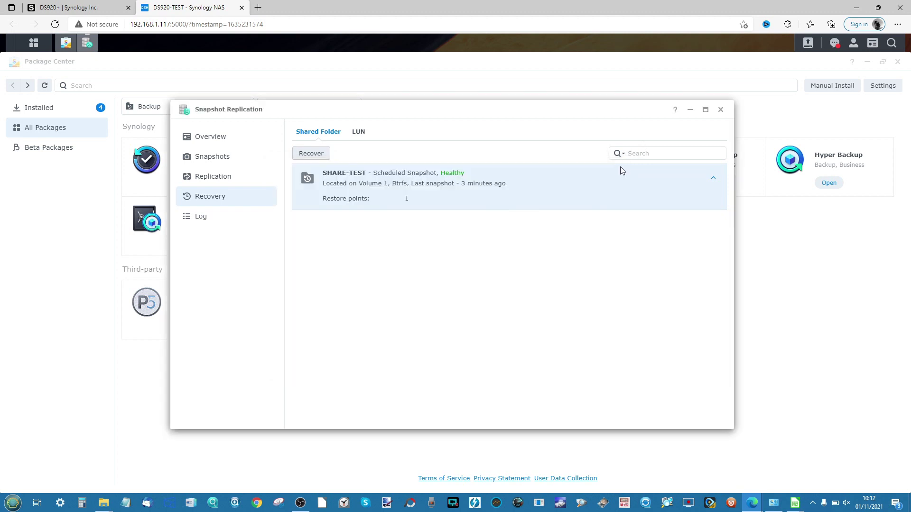
{"action": "left_click", "coordinate": [202, 216]}
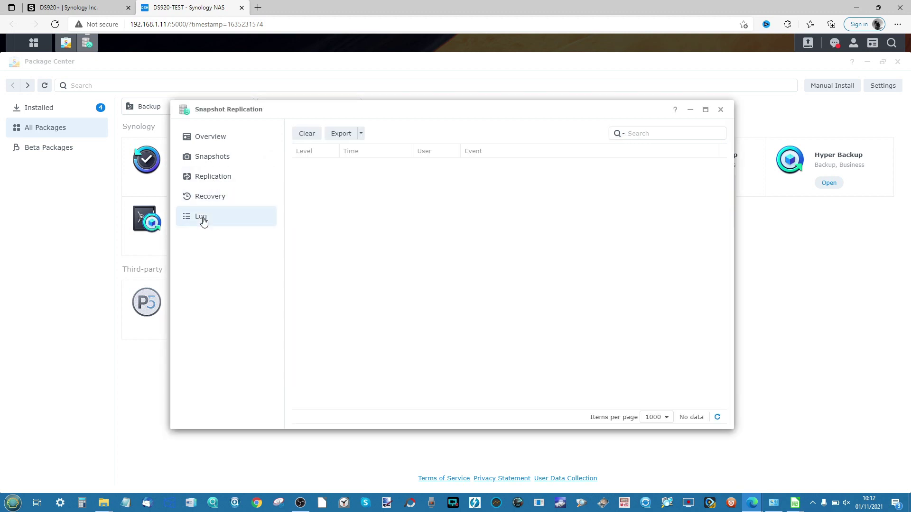
{"action": "left_click", "coordinate": [223, 138]}
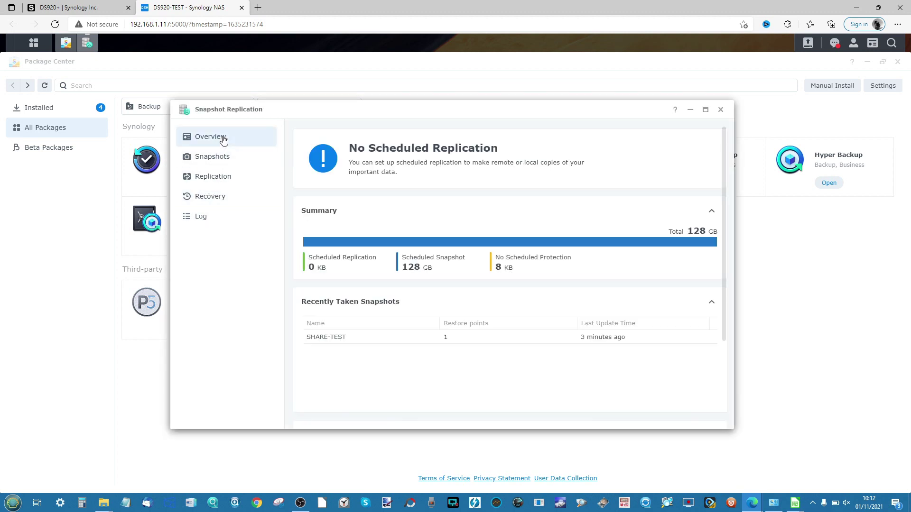
Read through the NAS system notifications, and close Snapshot Replication.
{"action": "left_click", "coordinate": [834, 42]}
{"action": "scroll", "coordinate": [830, 179], "scroll_direction": "down", "scroll_amount": 5}
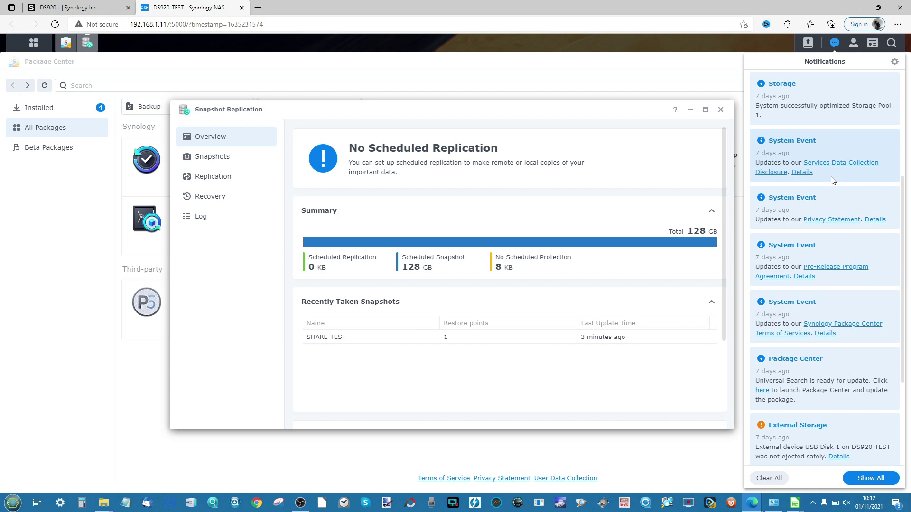
{"action": "scroll", "coordinate": [832, 180], "scroll_direction": "up", "scroll_amount": 1}
{"action": "scroll", "coordinate": [830, 176], "scroll_direction": "up", "scroll_amount": 4}
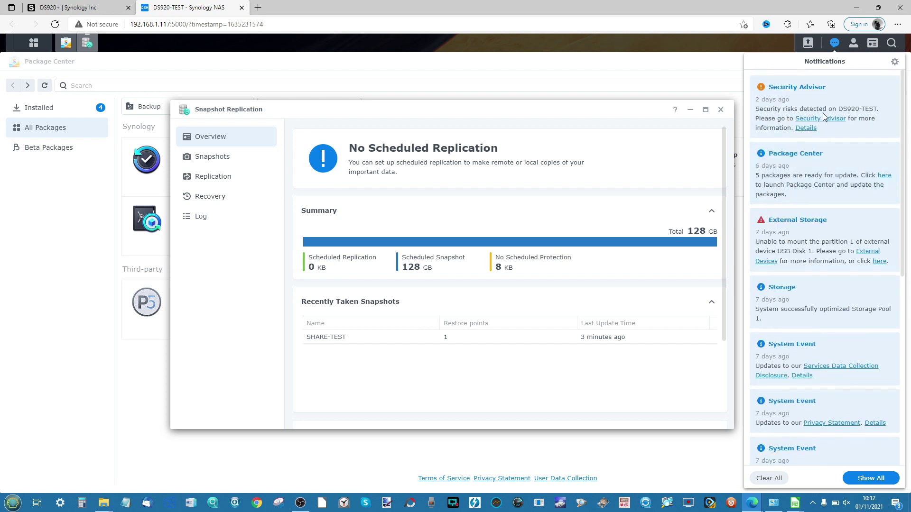
{"action": "left_click", "coordinate": [834, 44]}
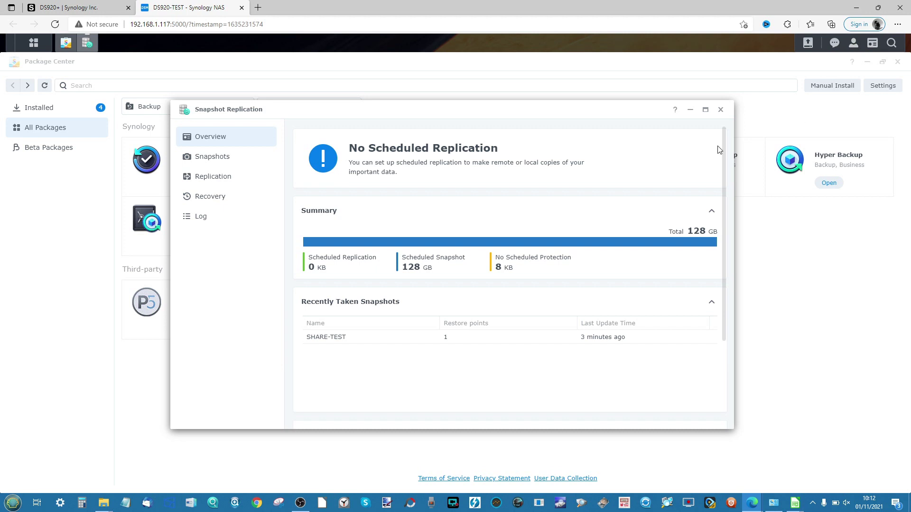
{"action": "left_click", "coordinate": [720, 111]}
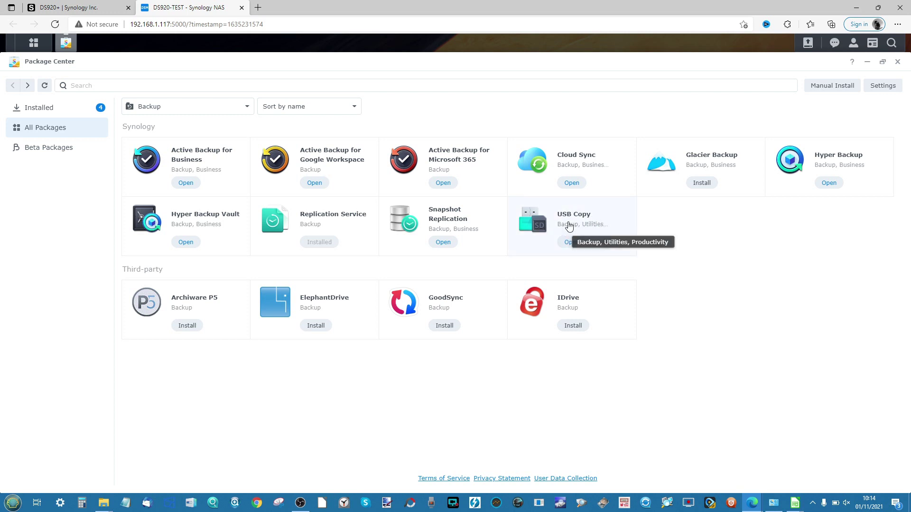
Open USB Copy and start a data export task named NAS-to-USB.
{"action": "left_click", "coordinate": [571, 243]}
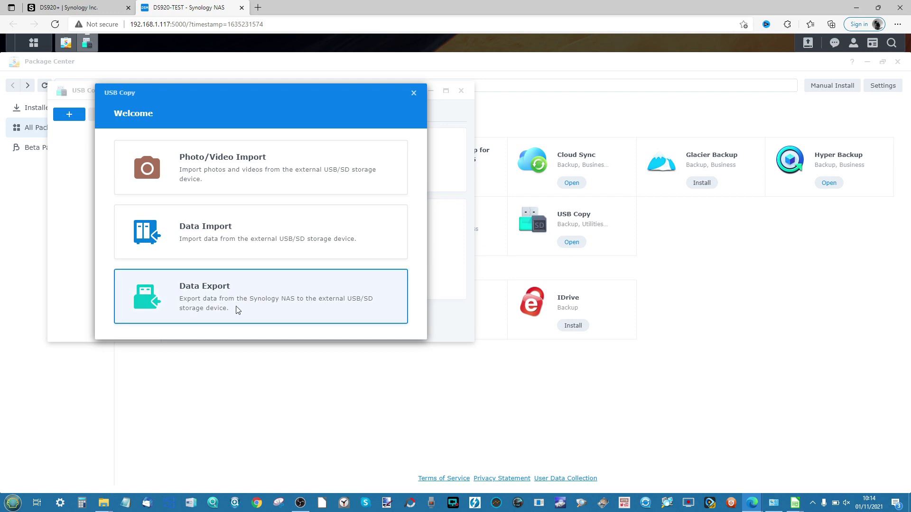
{"action": "left_click", "coordinate": [314, 308]}
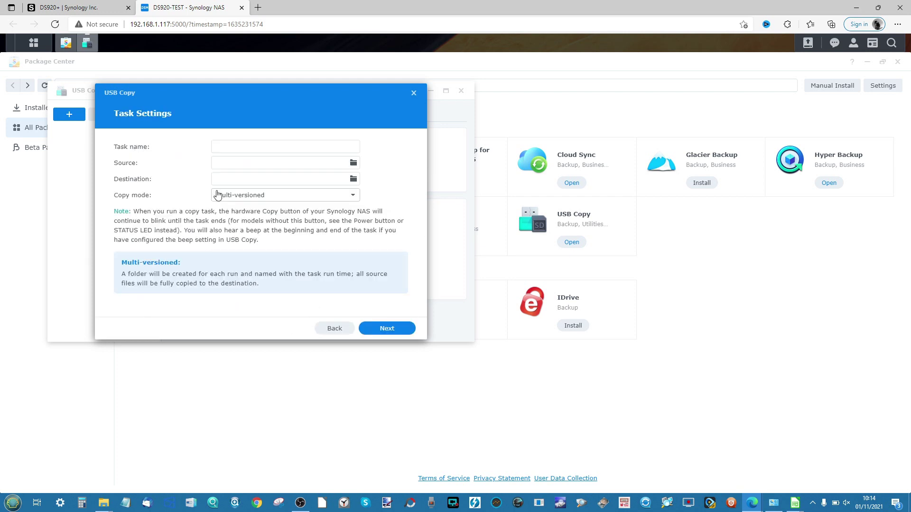
{"action": "left_click", "coordinate": [240, 147]}
{"action": "type", "text": "NAS-to-USB"}
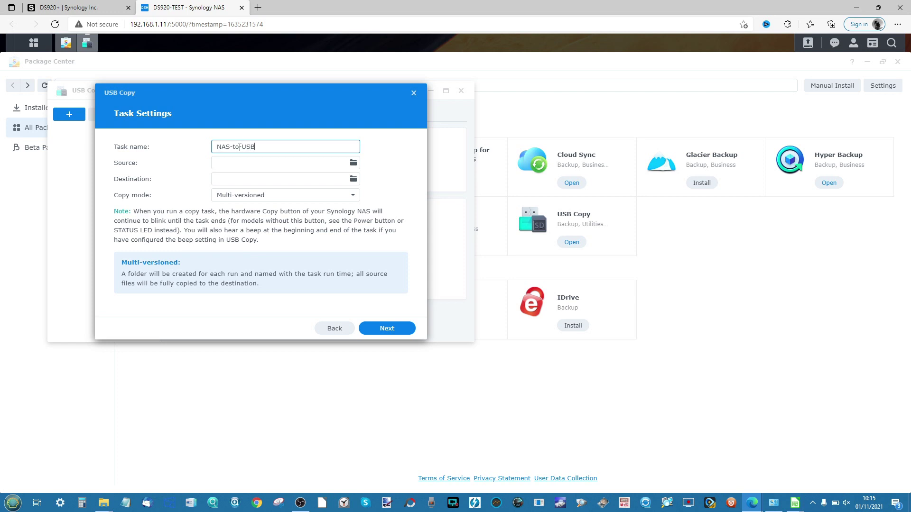
Set the export task's source to the Photos folder inside PLEX TEST MEDIA on the SHARE-TEST share.
{"action": "left_click", "coordinate": [354, 163]}
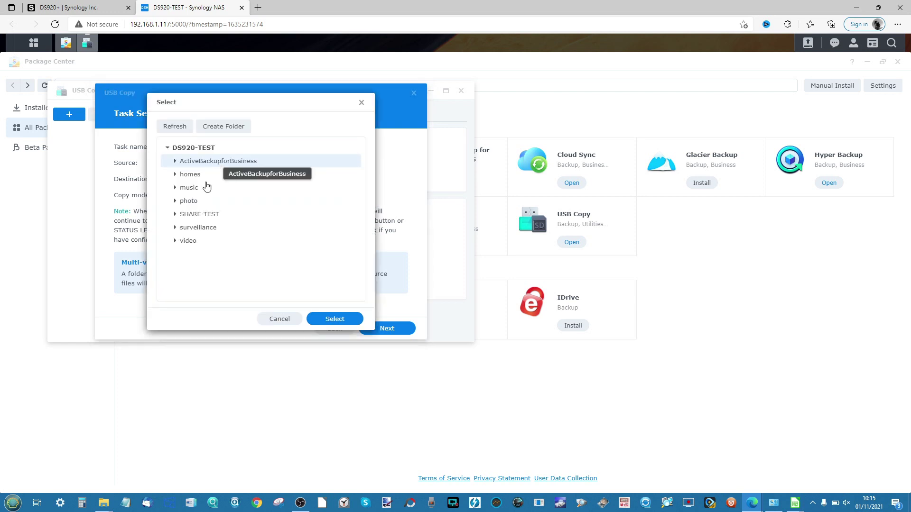
{"action": "left_click", "coordinate": [176, 215]}
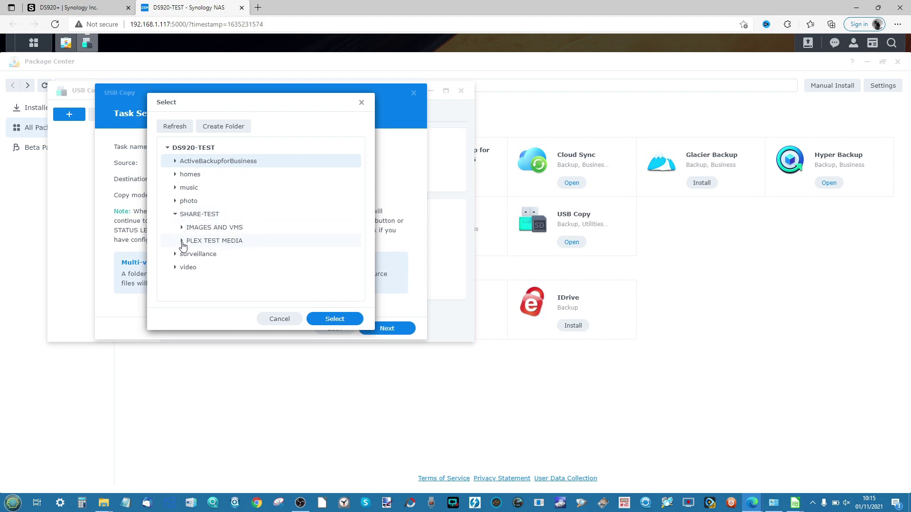
{"action": "left_click", "coordinate": [182, 242]}
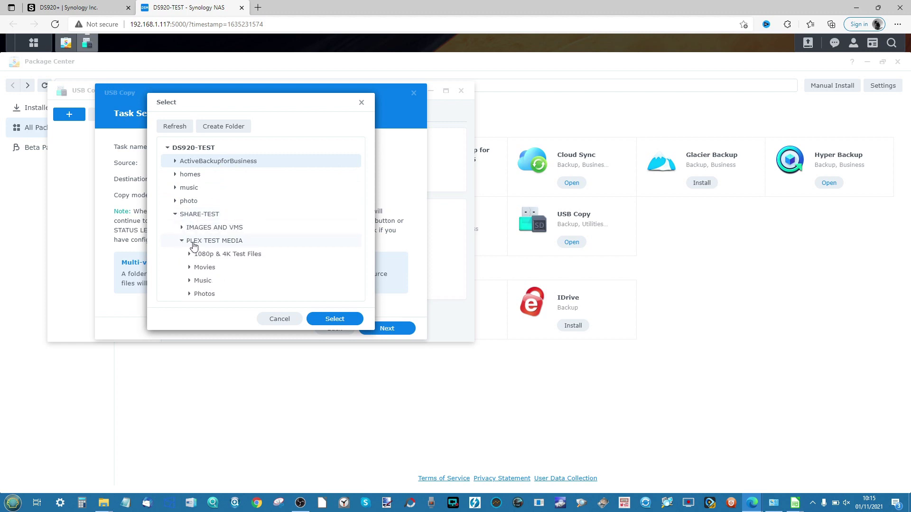
{"action": "scroll", "coordinate": [219, 254], "scroll_direction": "down", "scroll_amount": 1}
{"action": "left_click", "coordinate": [219, 261]}
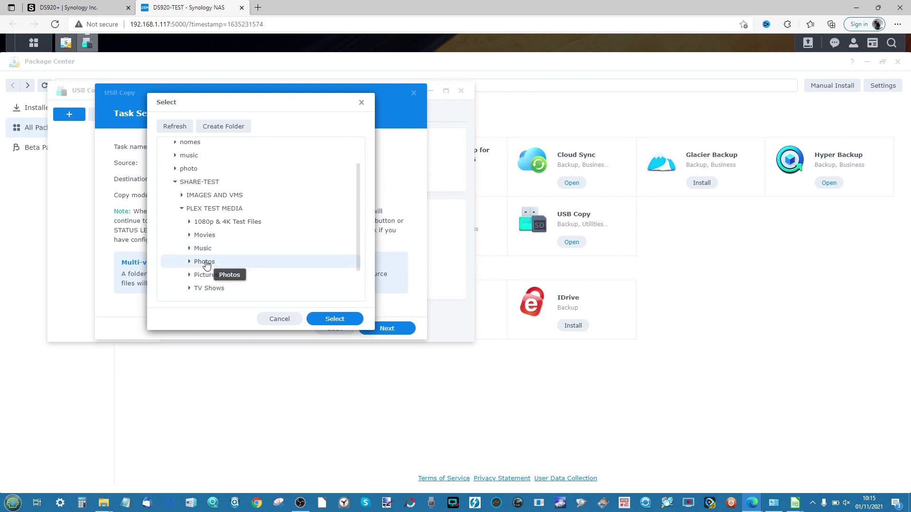
{"action": "left_click", "coordinate": [189, 261]}
{"action": "scroll", "coordinate": [218, 262], "scroll_direction": "down", "scroll_amount": 2}
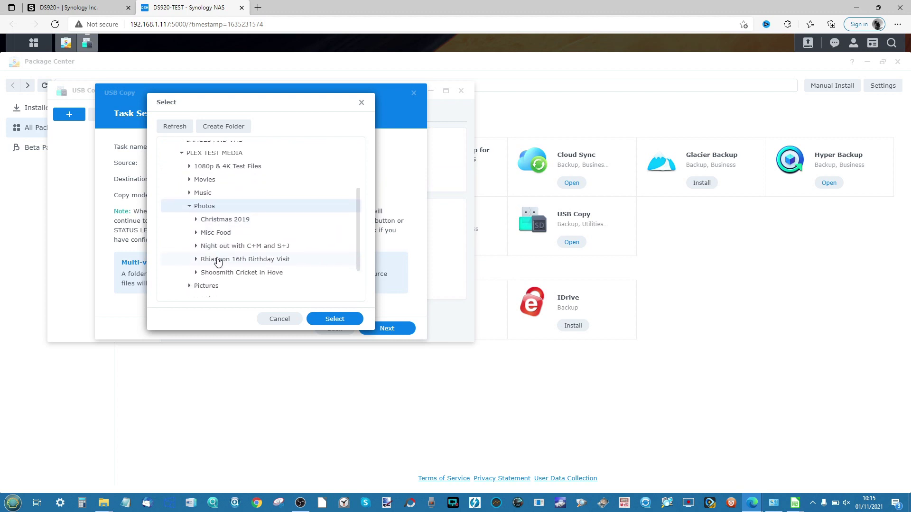
{"action": "left_click", "coordinate": [323, 319]}
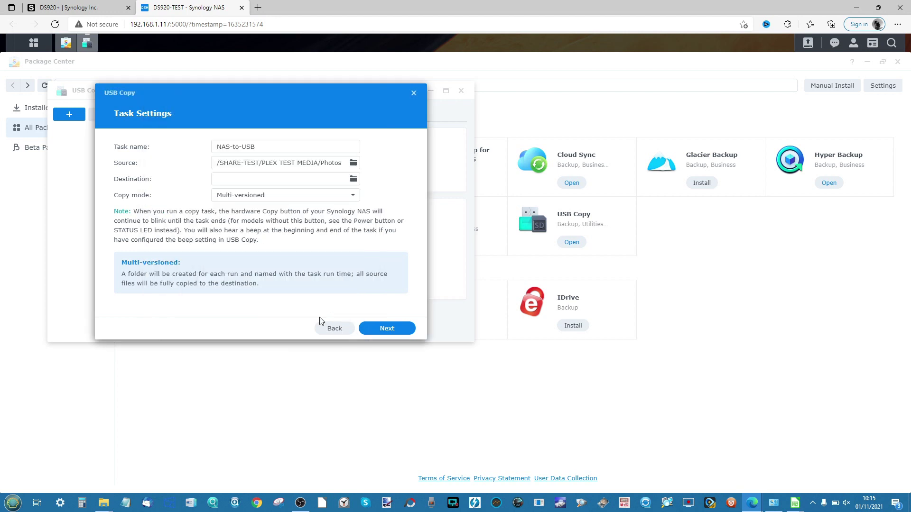
Set the export task's destination to the usbshare1-4 USB volume.
{"action": "left_click", "coordinate": [354, 181]}
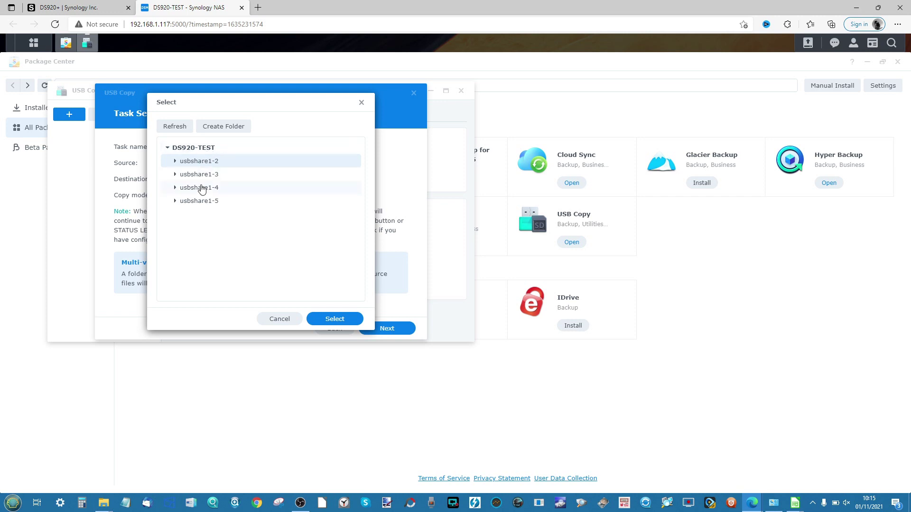
{"action": "left_click", "coordinate": [188, 190]}
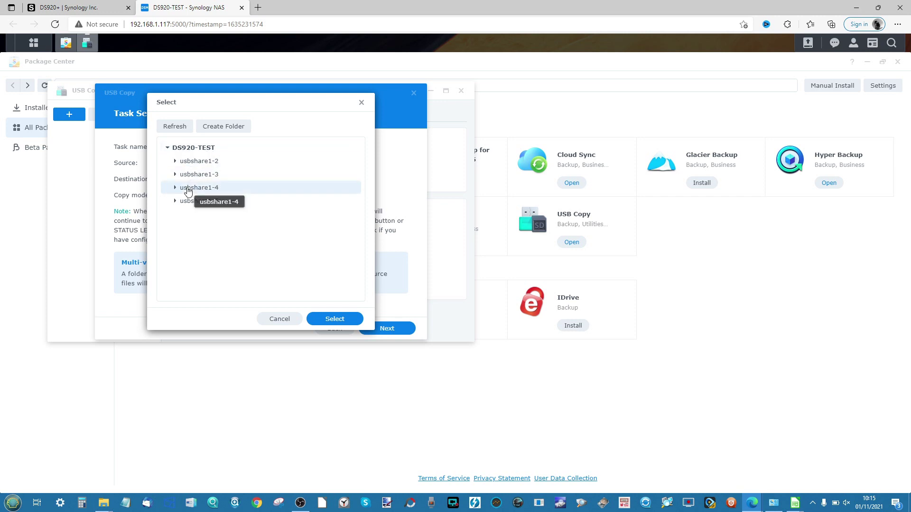
{"action": "double_click", "coordinate": [188, 189]}
{"action": "scroll", "coordinate": [227, 231], "scroll_direction": "down", "scroll_amount": 1}
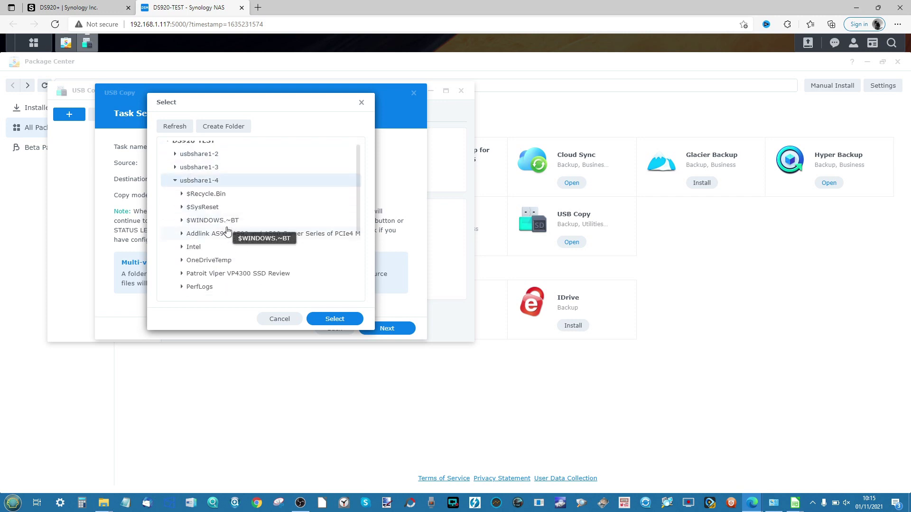
{"action": "scroll", "coordinate": [227, 231], "scroll_direction": "down", "scroll_amount": 2}
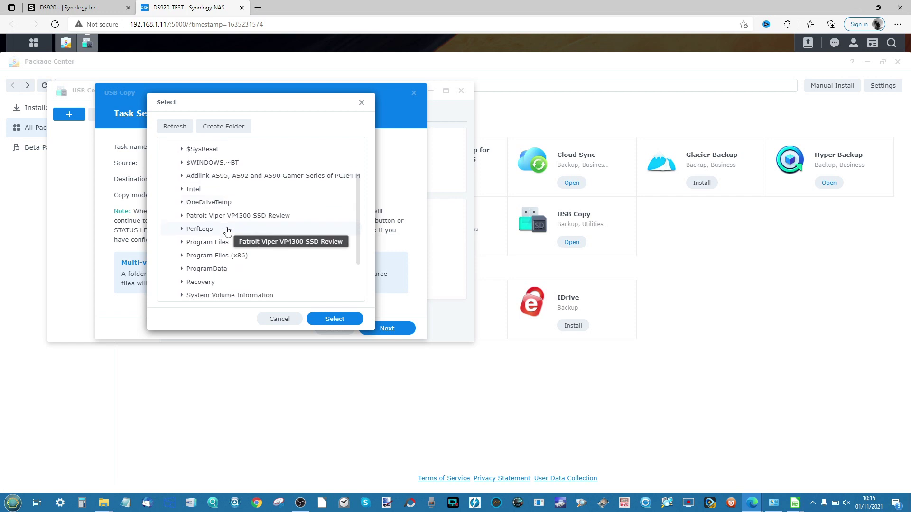
{"action": "left_click", "coordinate": [335, 319]}
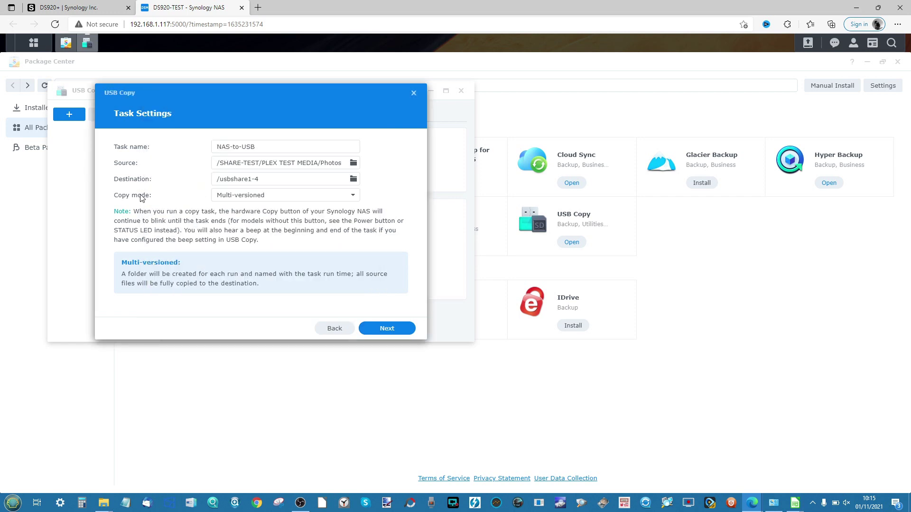
Set the copy mode to Incremental, review its file structure and conflict options, and continue to the trigger settings.
{"action": "left_click", "coordinate": [282, 199]}
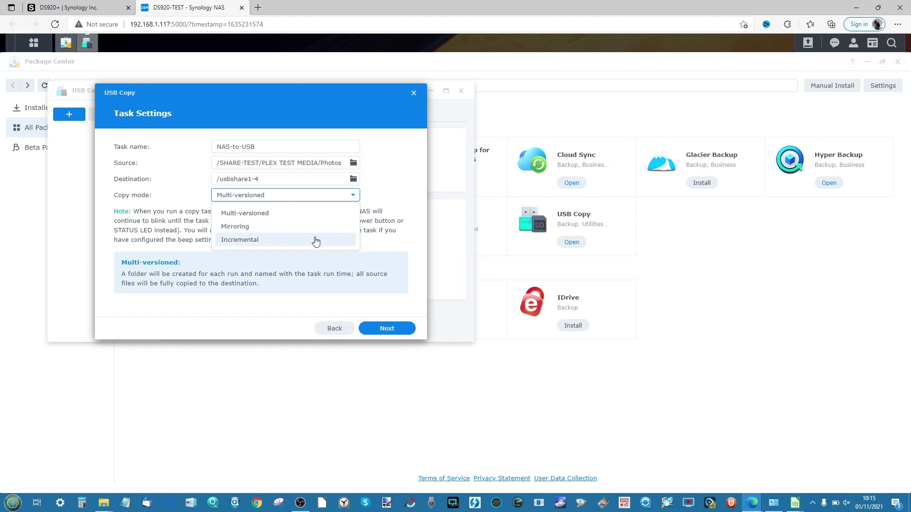
{"action": "left_click", "coordinate": [257, 241]}
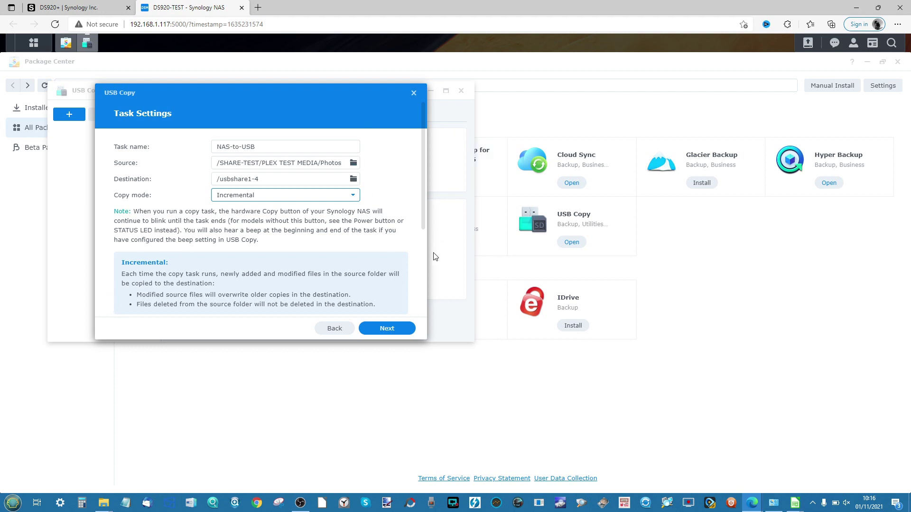
{"action": "scroll", "coordinate": [334, 239], "scroll_direction": "down", "scroll_amount": 1}
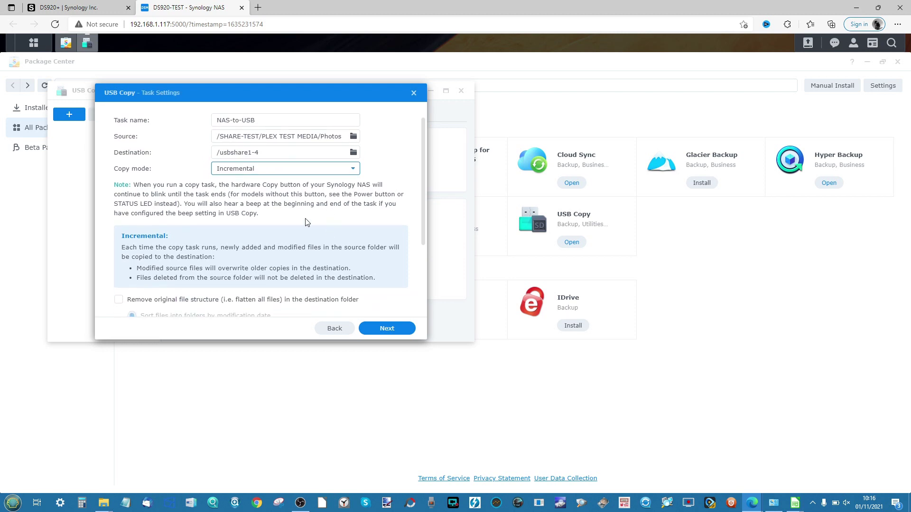
{"action": "left_click", "coordinate": [287, 172]}
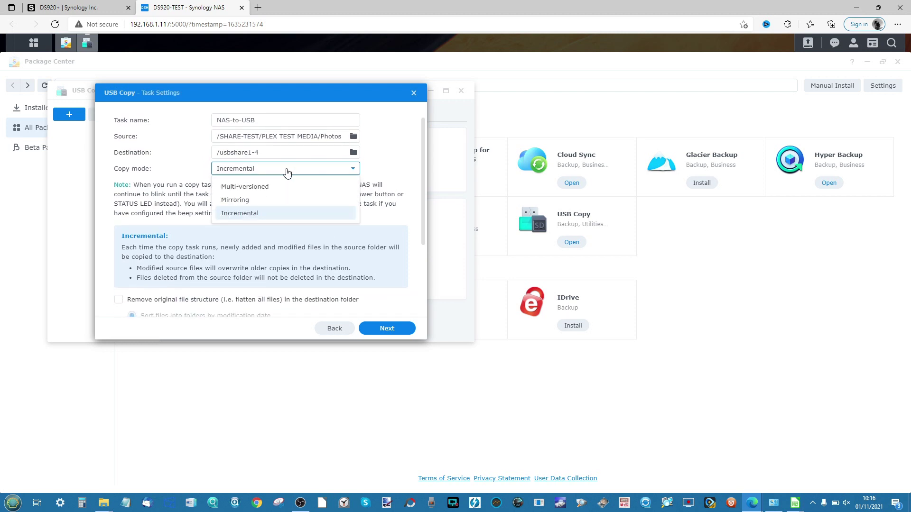
{"action": "left_click", "coordinate": [256, 213]}
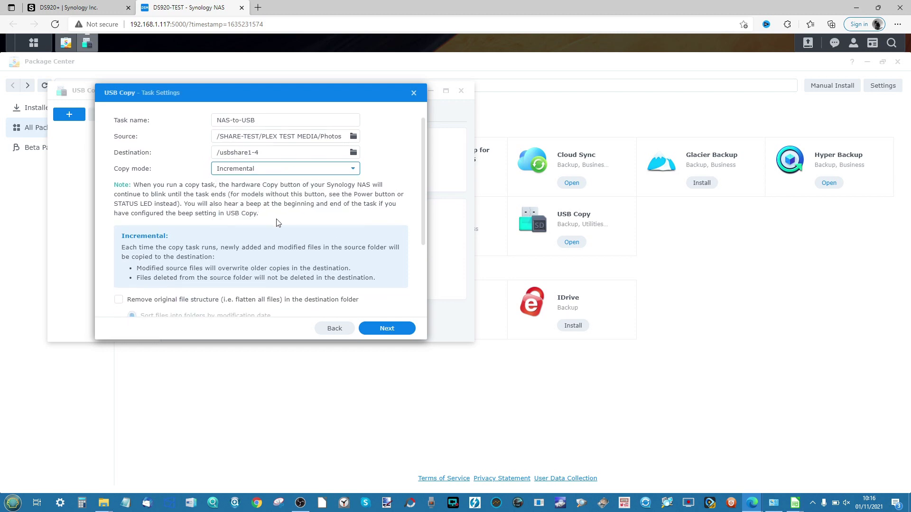
{"action": "scroll", "coordinate": [278, 223], "scroll_direction": "down", "scroll_amount": 2}
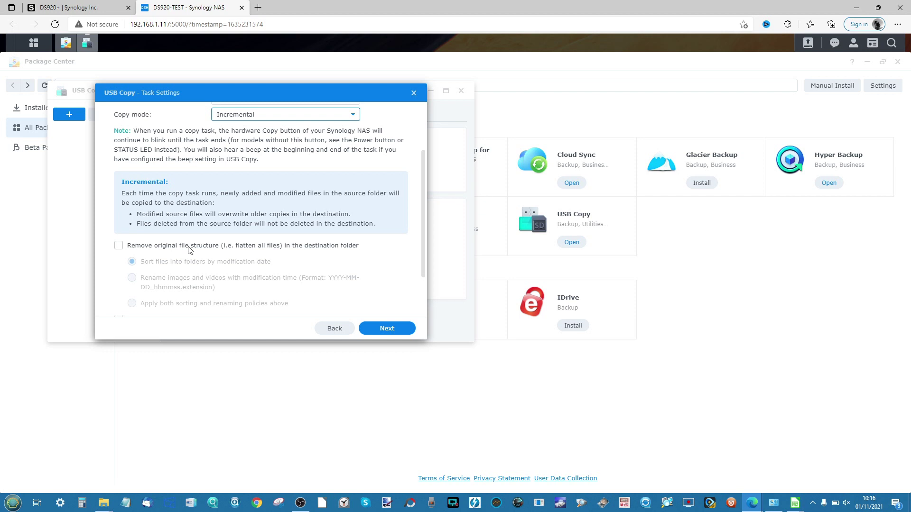
{"action": "scroll", "coordinate": [188, 250], "scroll_direction": "down", "scroll_amount": 3}
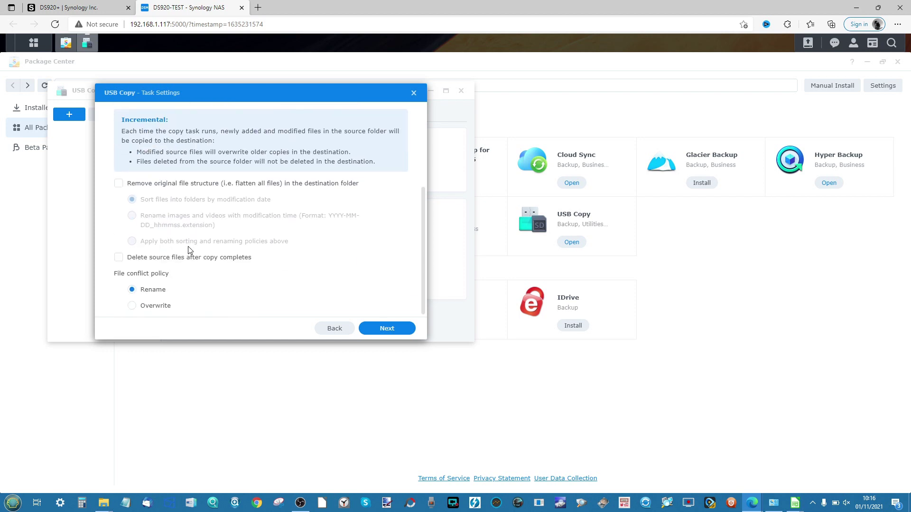
{"action": "scroll", "coordinate": [189, 250], "scroll_direction": "up", "scroll_amount": 1}
{"action": "scroll", "coordinate": [189, 250], "scroll_direction": "down", "scroll_amount": 1}
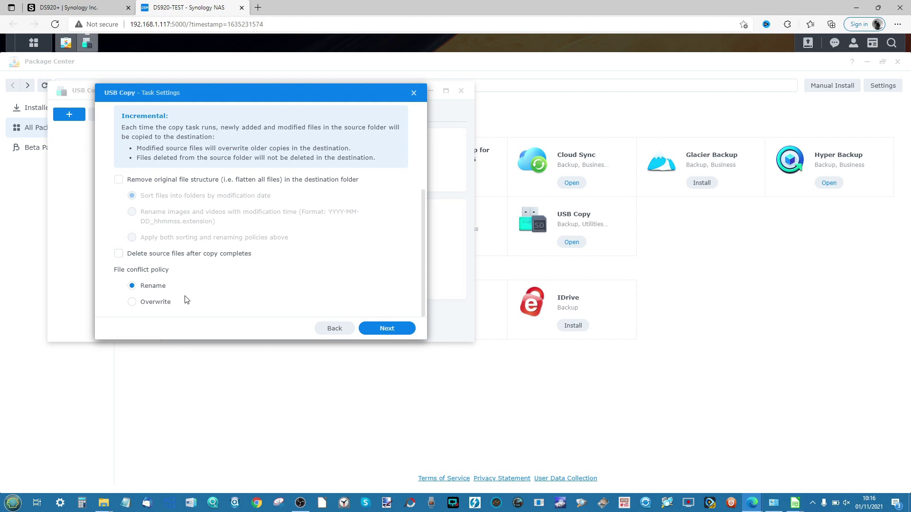
{"action": "left_click", "coordinate": [387, 331]}
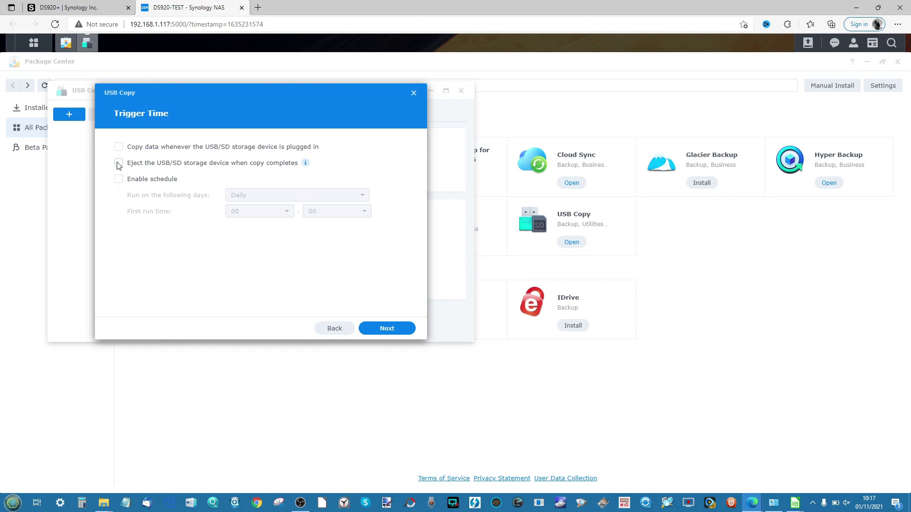
Enable a daily schedule for the export task with a first run time of 00:00, and continue to the file filter.
{"action": "left_click", "coordinate": [118, 179]}
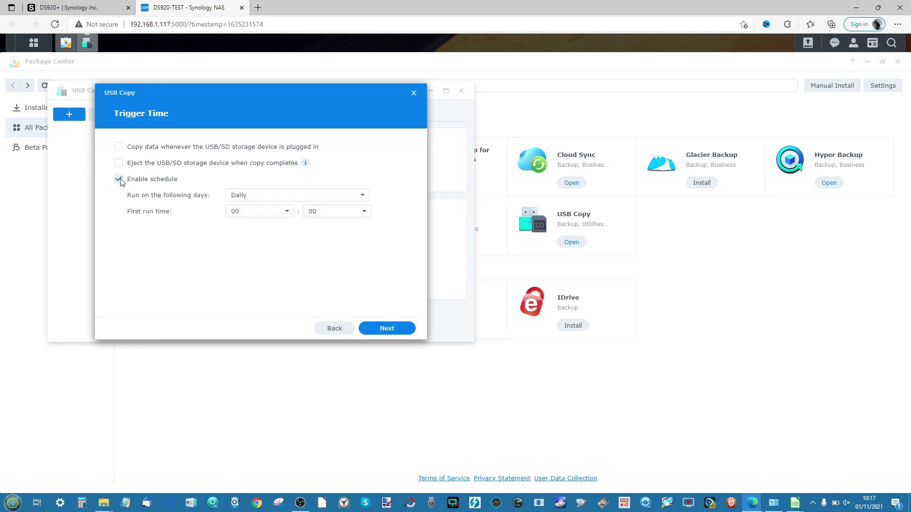
{"action": "left_click", "coordinate": [270, 216]}
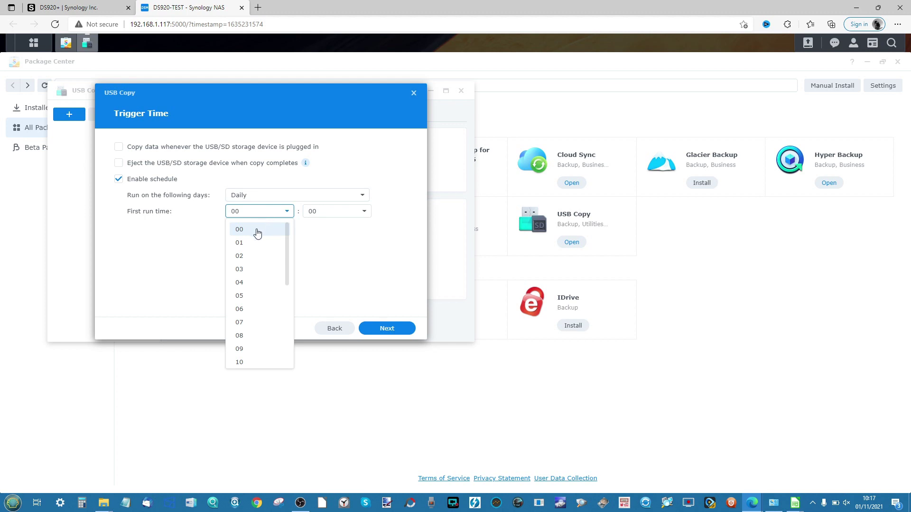
{"action": "left_click", "coordinate": [258, 232]}
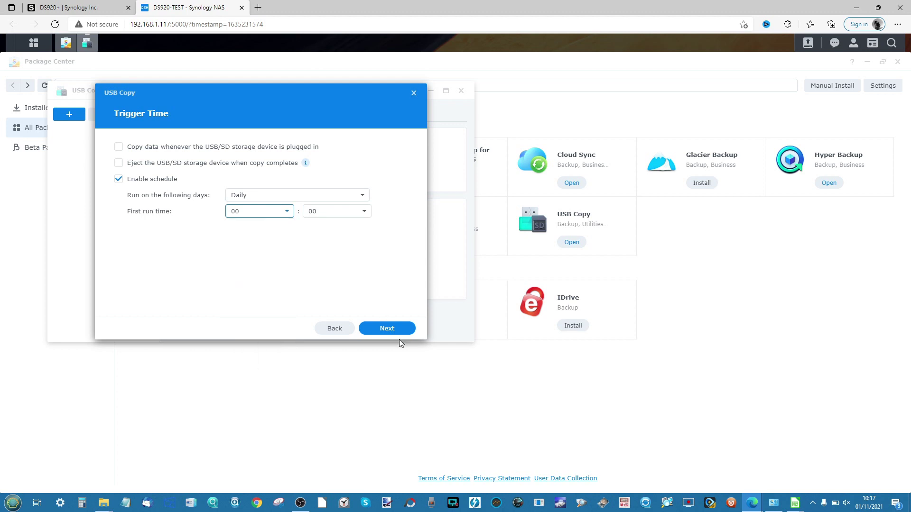
{"action": "left_click", "coordinate": [388, 329]}
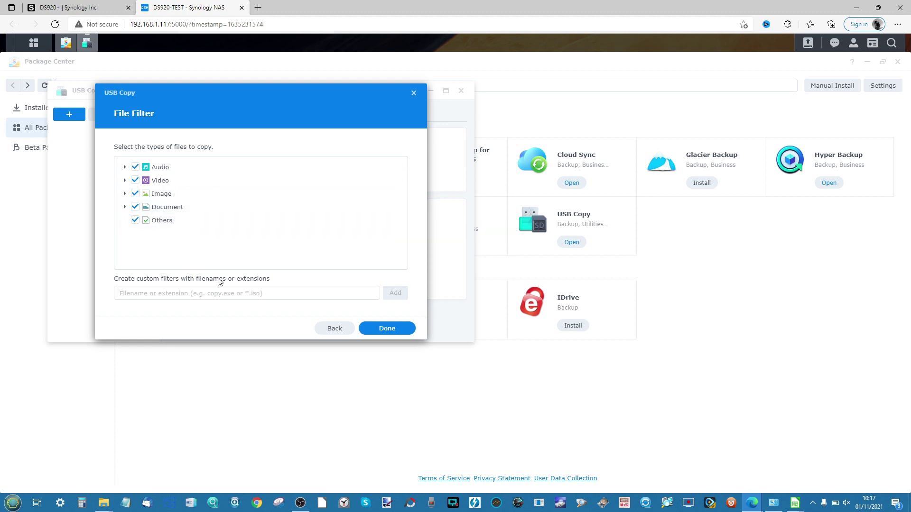
Limit the file filter to the Image type only, check its listed extensions, and finish creating the task.
{"action": "left_click", "coordinate": [213, 292]}
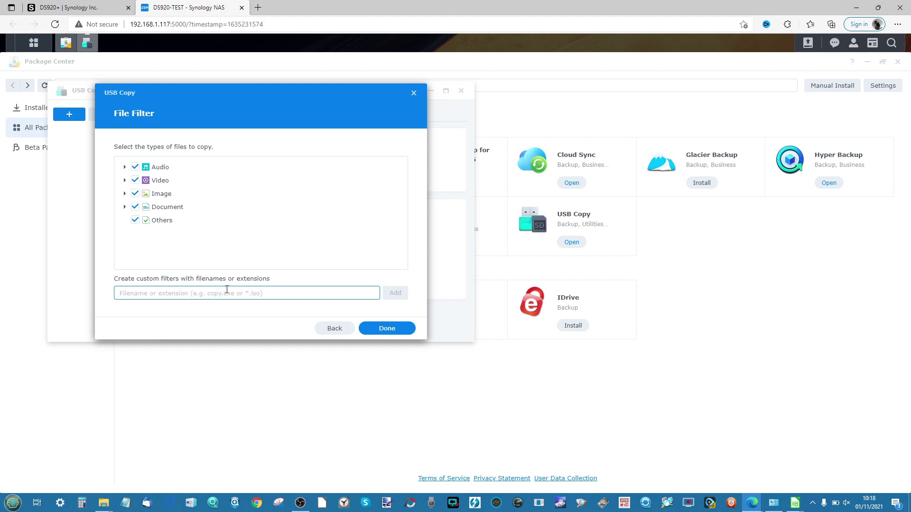
{"action": "left_click", "coordinate": [135, 180]}
{"action": "left_click", "coordinate": [135, 194]}
{"action": "left_click", "coordinate": [135, 206]}
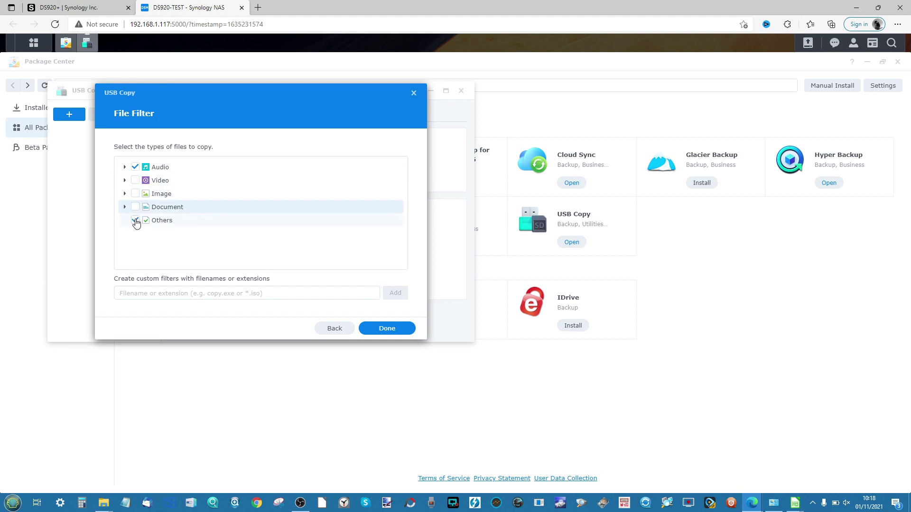
{"action": "left_click", "coordinate": [136, 220]}
{"action": "left_click", "coordinate": [135, 169]}
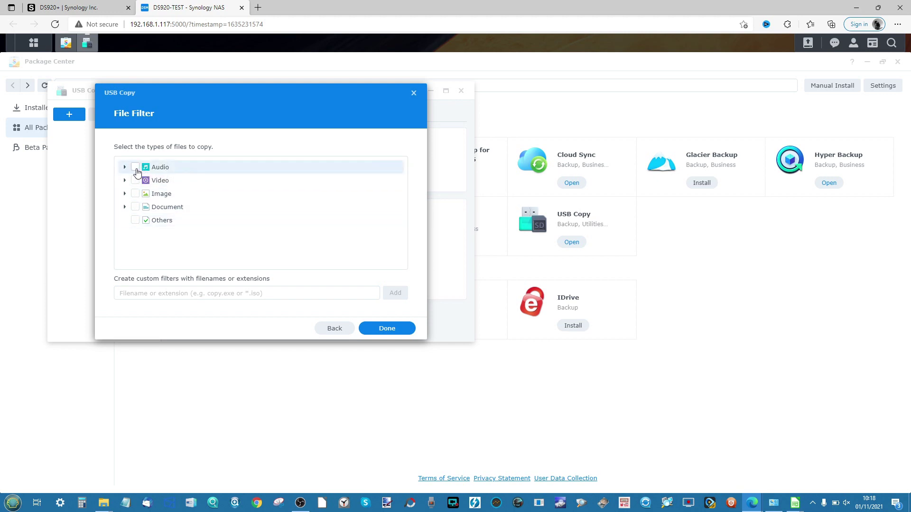
{"action": "left_click", "coordinate": [134, 194]}
{"action": "left_click", "coordinate": [125, 194]}
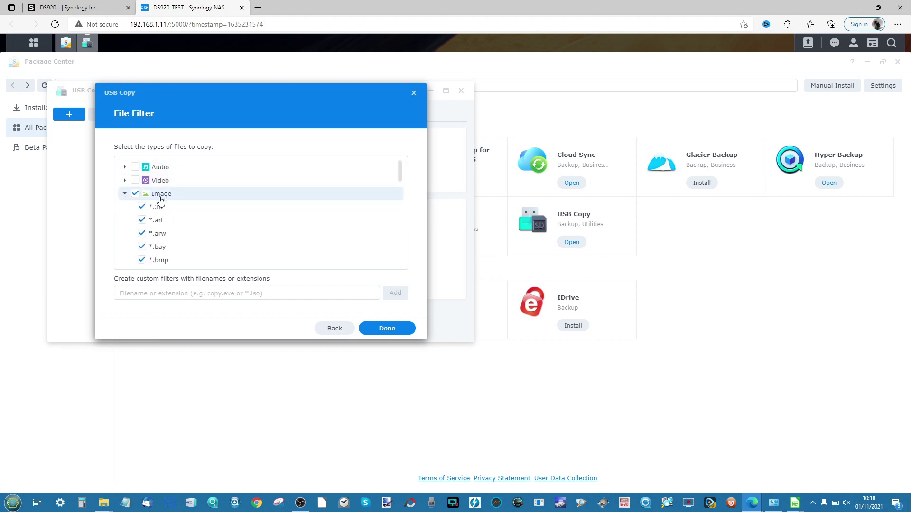
{"action": "scroll", "coordinate": [165, 213], "scroll_direction": "down", "scroll_amount": 1}
{"action": "scroll", "coordinate": [164, 214], "scroll_direction": "down", "scroll_amount": 5}
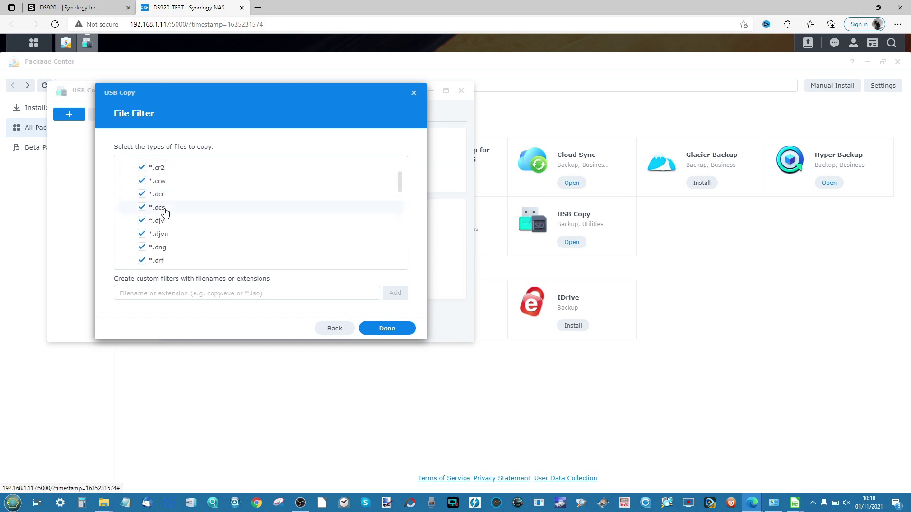
{"action": "left_click", "coordinate": [387, 329]}
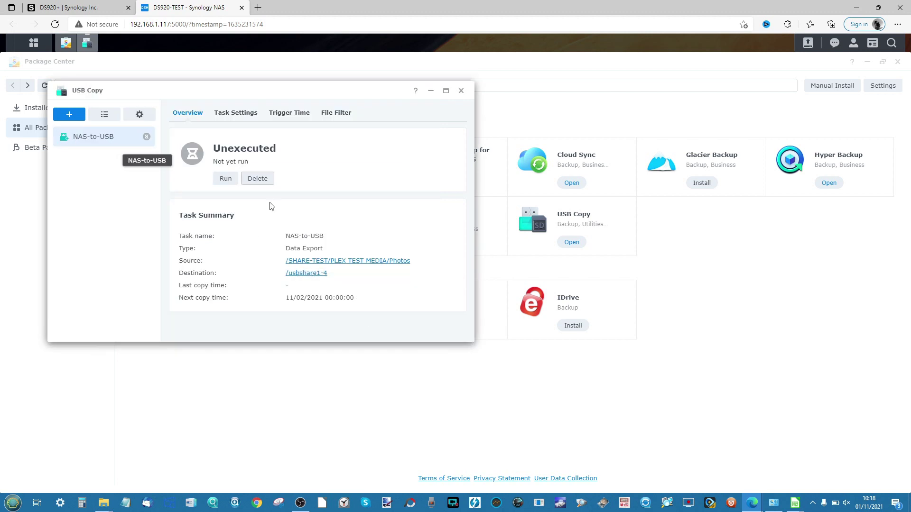
Review the NAS-to-USB task's file filter, trigger time and task settings, and run the task.
{"action": "left_click", "coordinate": [348, 117]}
{"action": "left_click", "coordinate": [309, 117]}
{"action": "left_click", "coordinate": [242, 113]}
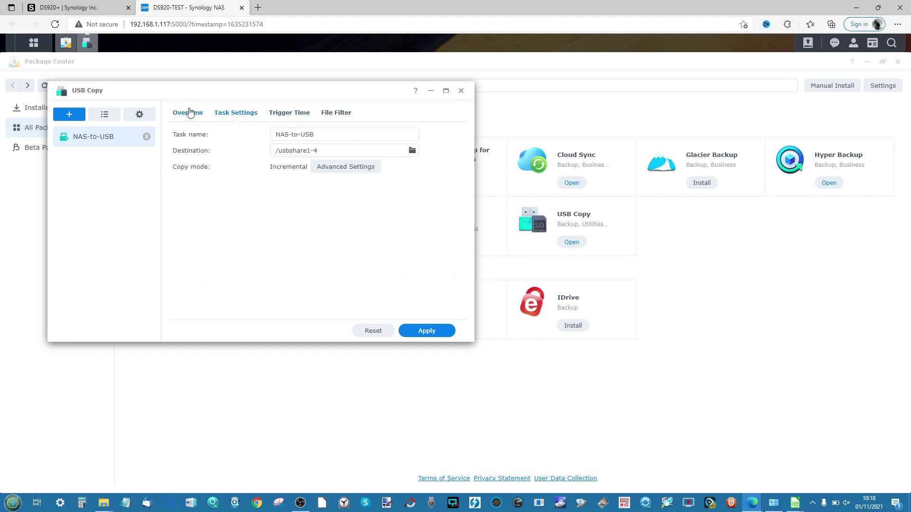
{"action": "left_click", "coordinate": [186, 112]}
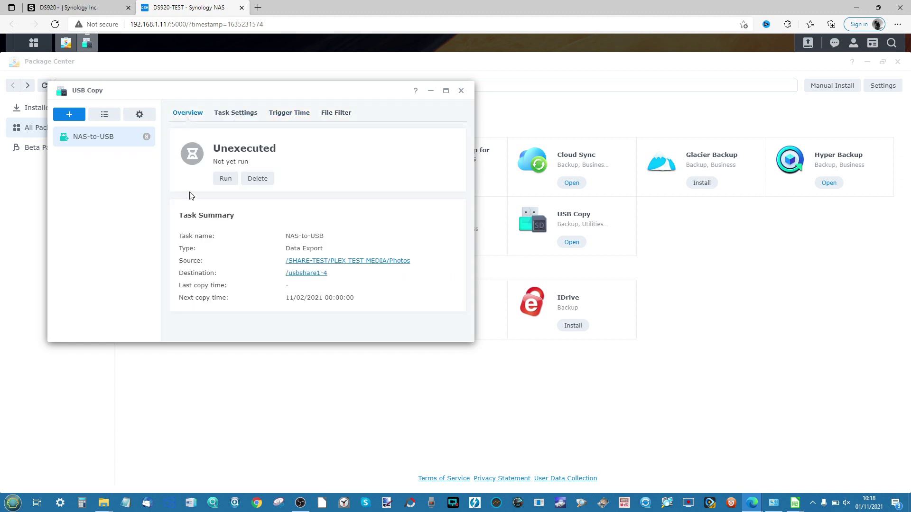
{"action": "left_click", "coordinate": [225, 178]}
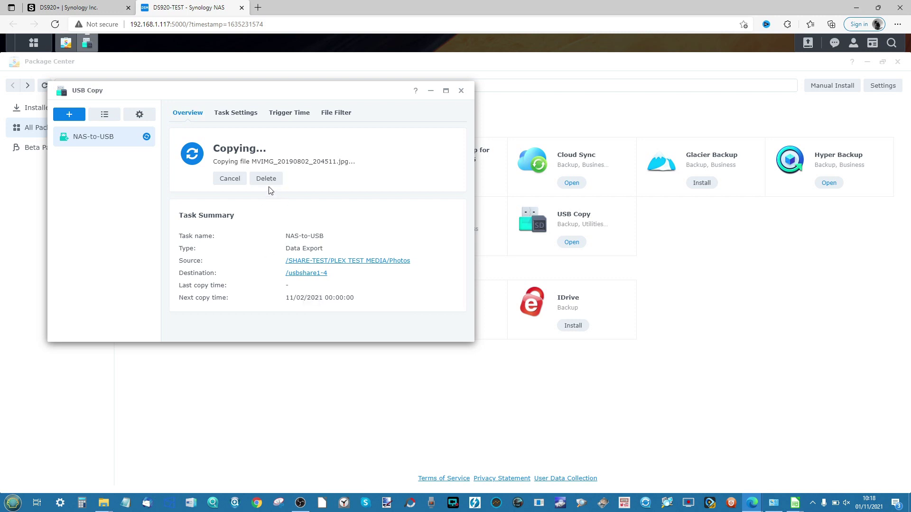
{"action": "left_click", "coordinate": [70, 116]}
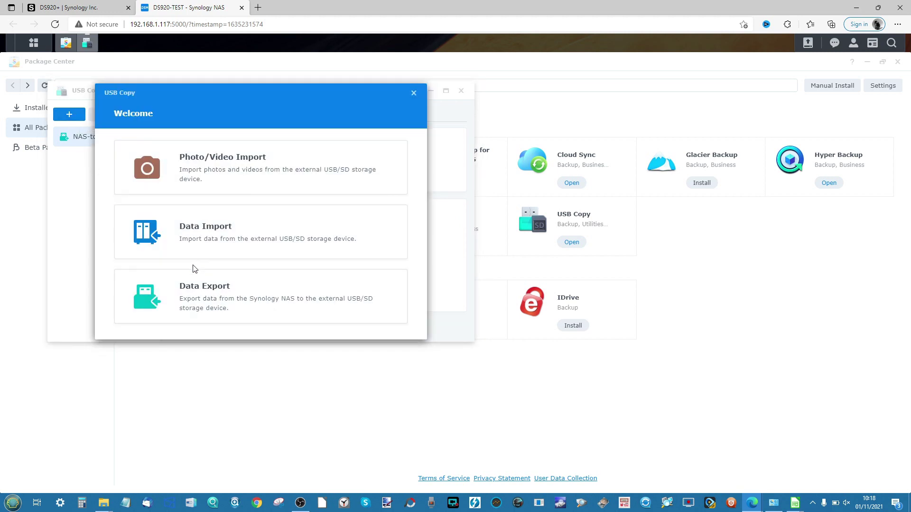
{"action": "left_click", "coordinate": [244, 229]}
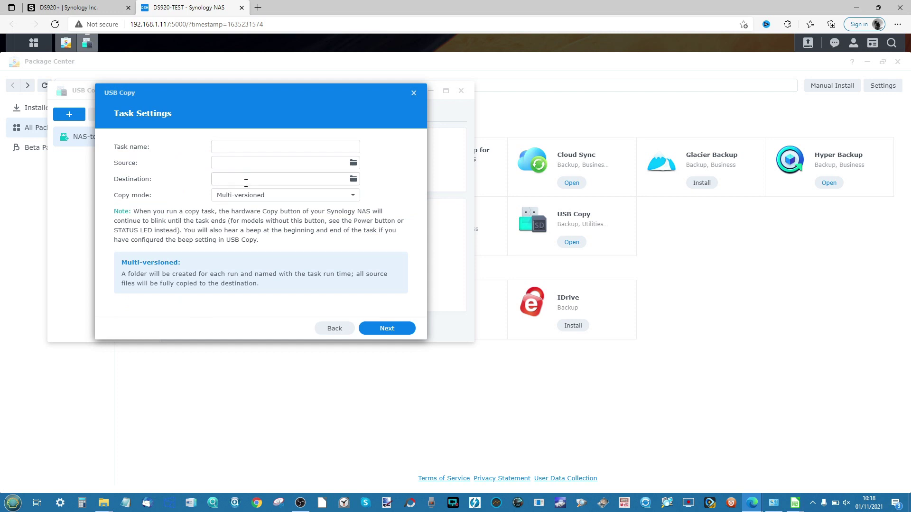
{"action": "left_click", "coordinate": [413, 94]}
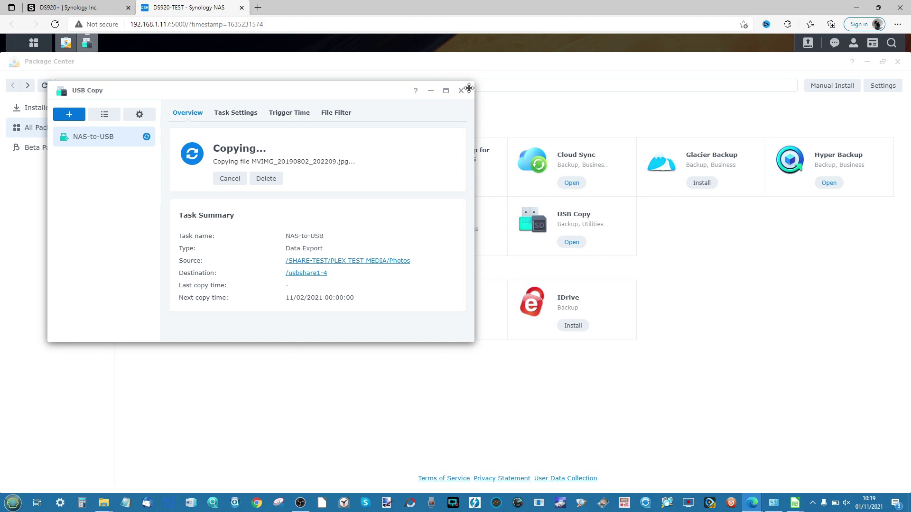
Close USB Copy, open Hyper Backup, and review the backup destinations offered for a new task.
{"action": "left_click", "coordinate": [460, 91]}
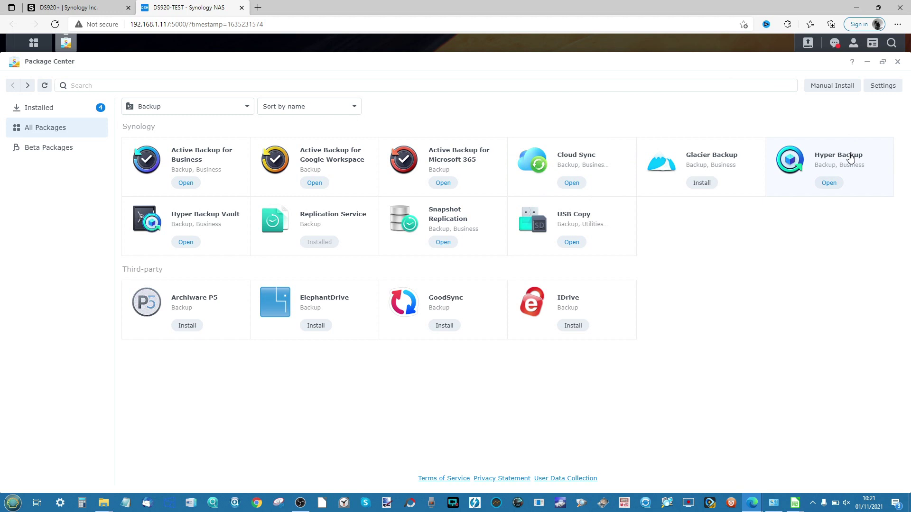
{"action": "left_click", "coordinate": [829, 184]}
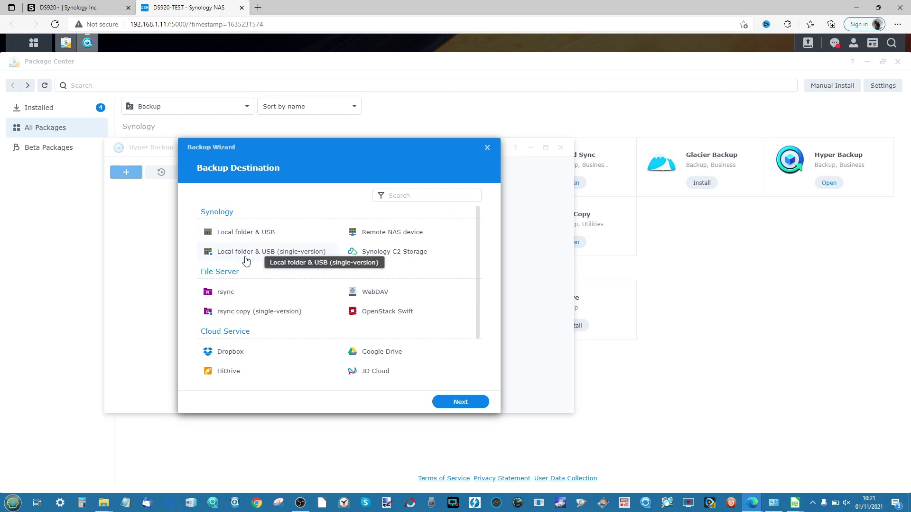
{"action": "scroll", "coordinate": [269, 264], "scroll_direction": "down", "scroll_amount": 1}
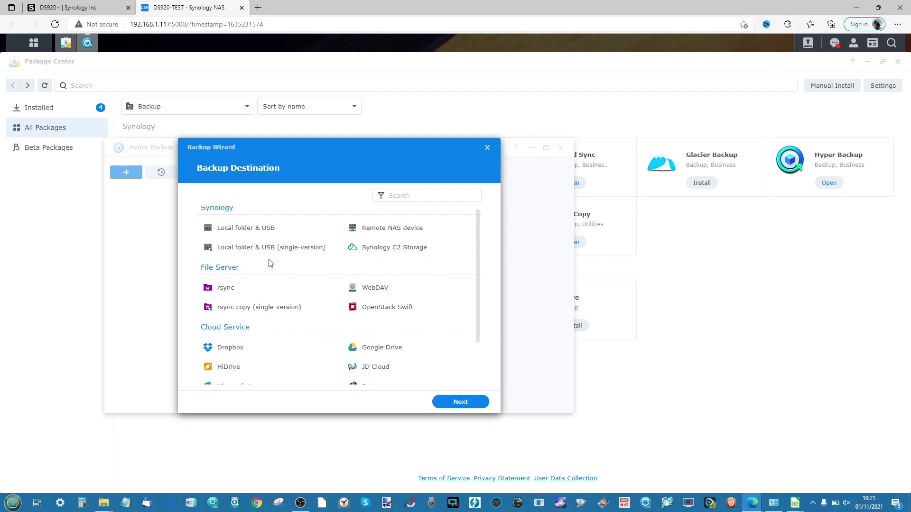
{"action": "scroll", "coordinate": [269, 262], "scroll_direction": "up", "scroll_amount": 1}
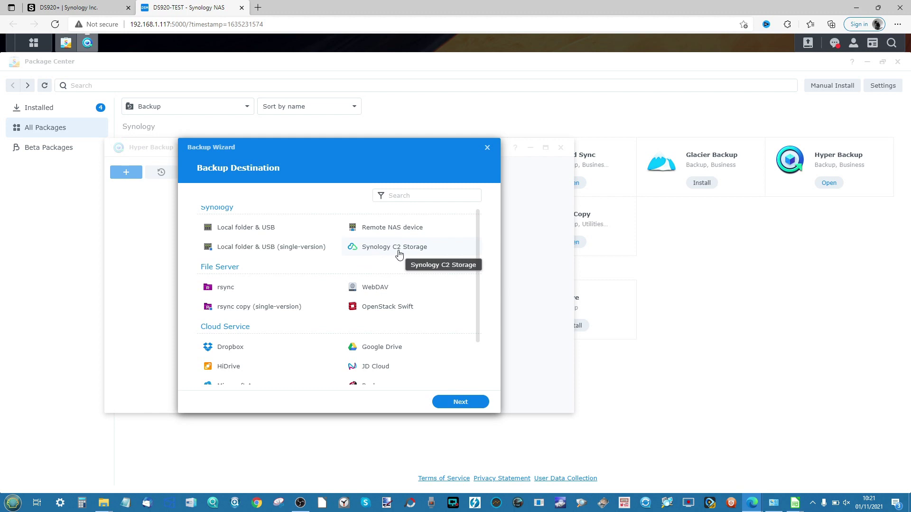
{"action": "scroll", "coordinate": [401, 249], "scroll_direction": "down", "scroll_amount": 1}
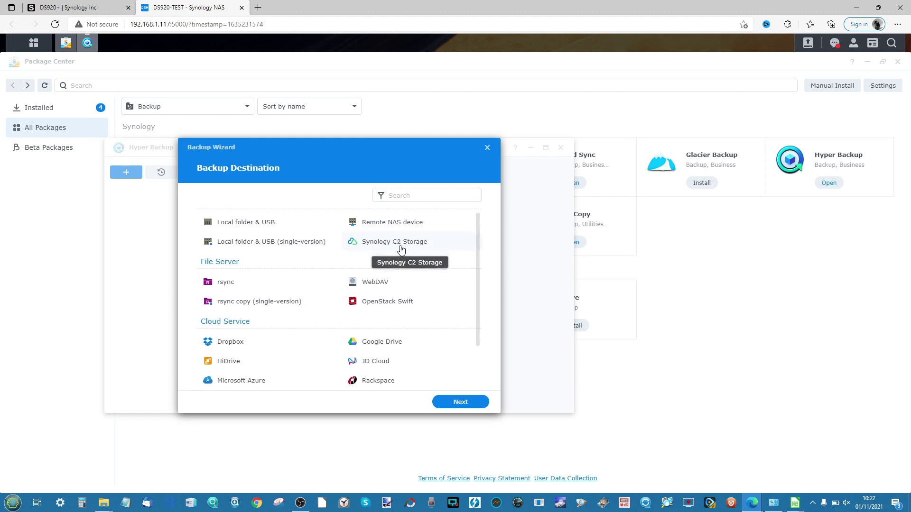
{"action": "scroll", "coordinate": [401, 249], "scroll_direction": "down", "scroll_amount": 1}
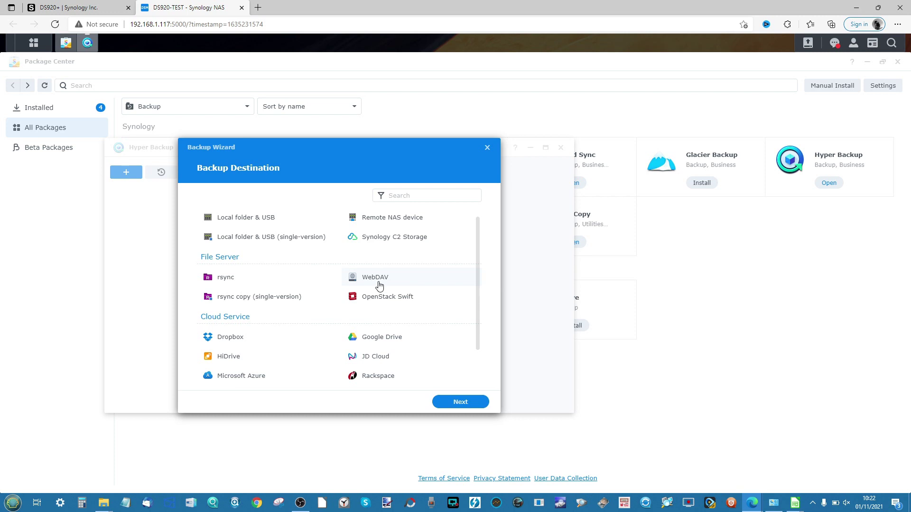
{"action": "scroll", "coordinate": [379, 285], "scroll_direction": "down", "scroll_amount": 1}
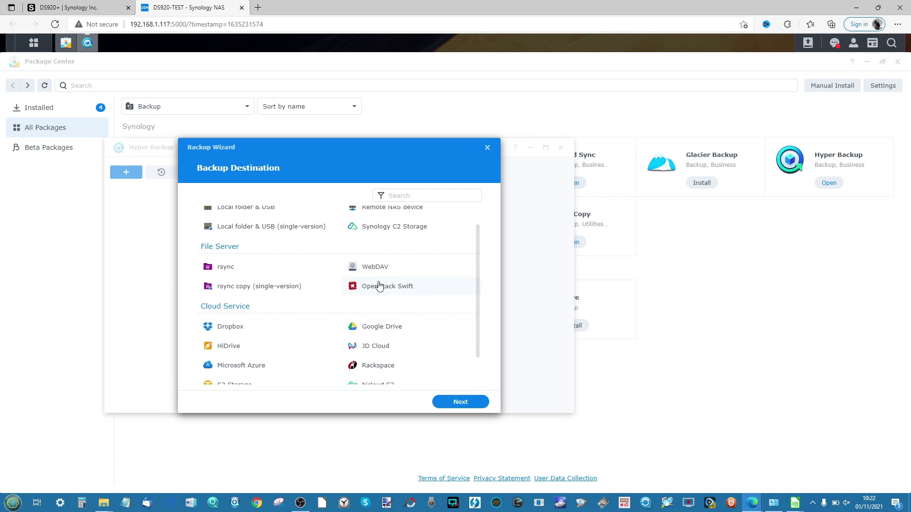
{"action": "scroll", "coordinate": [344, 267], "scroll_direction": "down", "scroll_amount": 3}
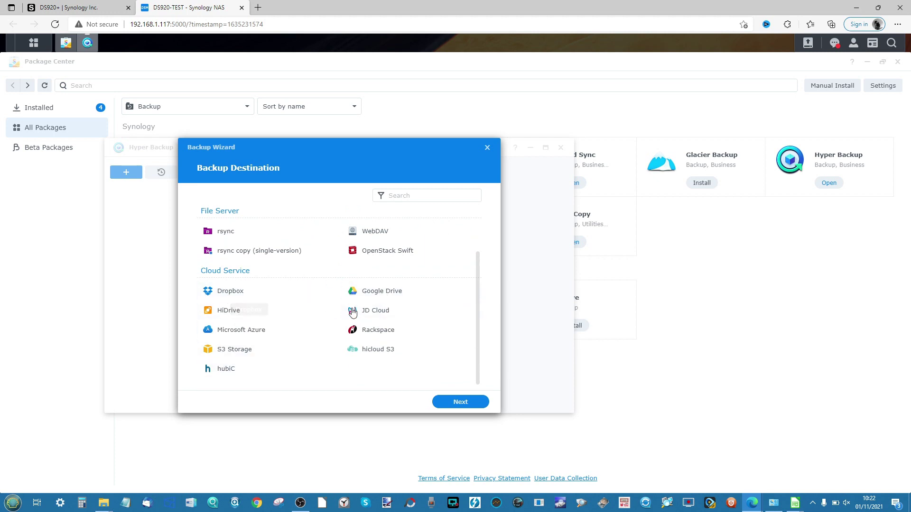
{"action": "scroll", "coordinate": [328, 312], "scroll_direction": "up", "scroll_amount": 2}
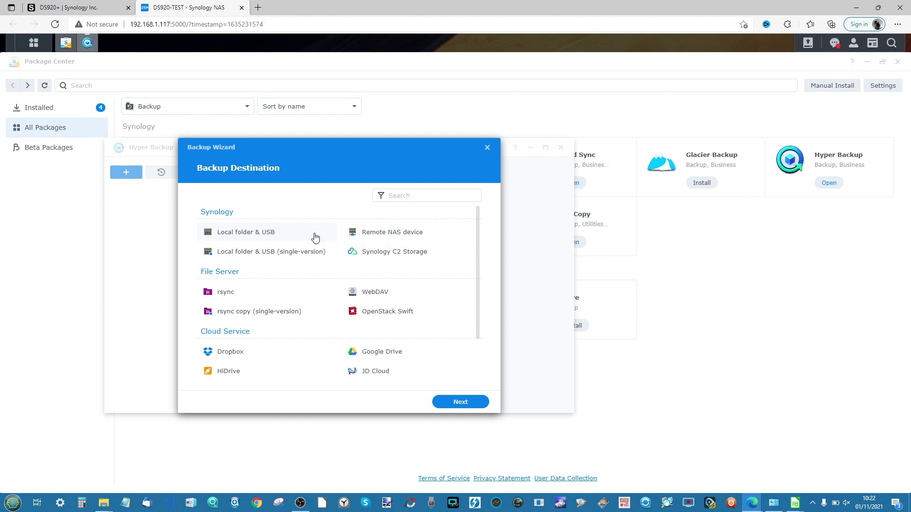
Choose a remote NAS device as the backup destination, with DS1621xs as the server, and log in to it.
{"action": "left_click", "coordinate": [378, 234]}
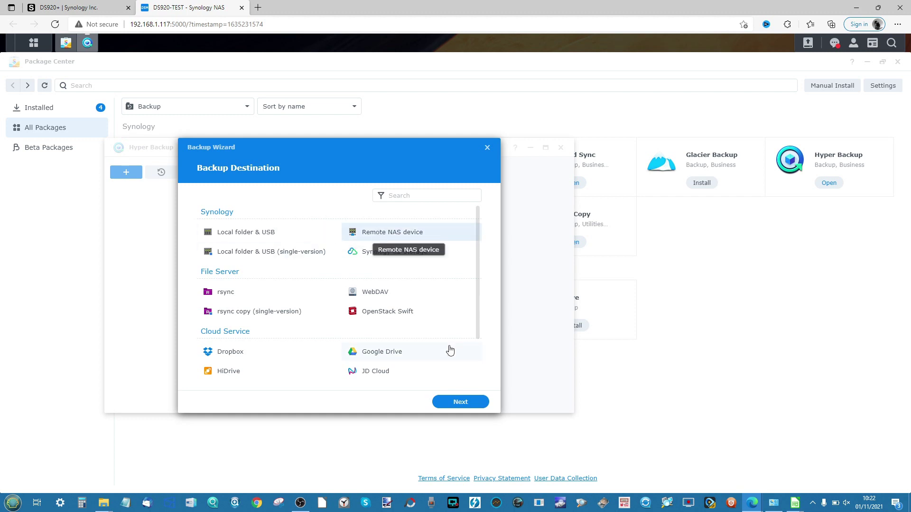
{"action": "left_click", "coordinate": [451, 403]}
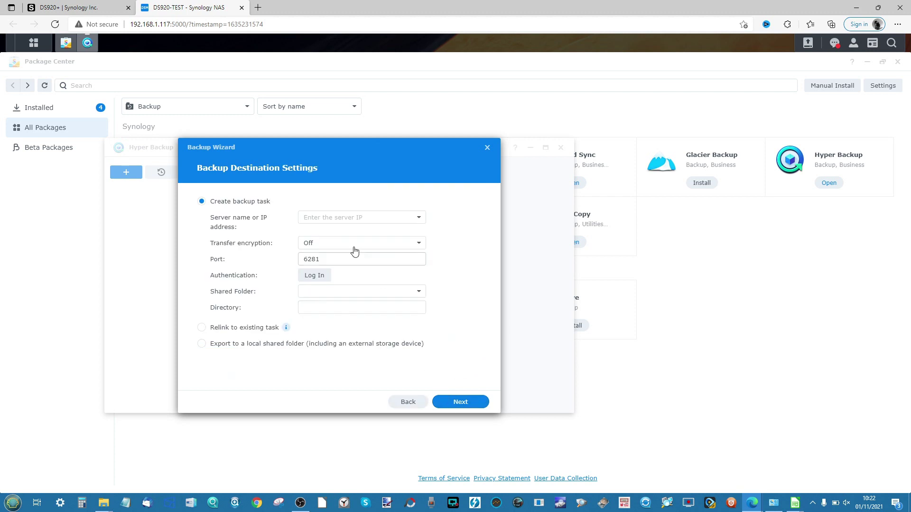
{"action": "left_click", "coordinate": [333, 218]}
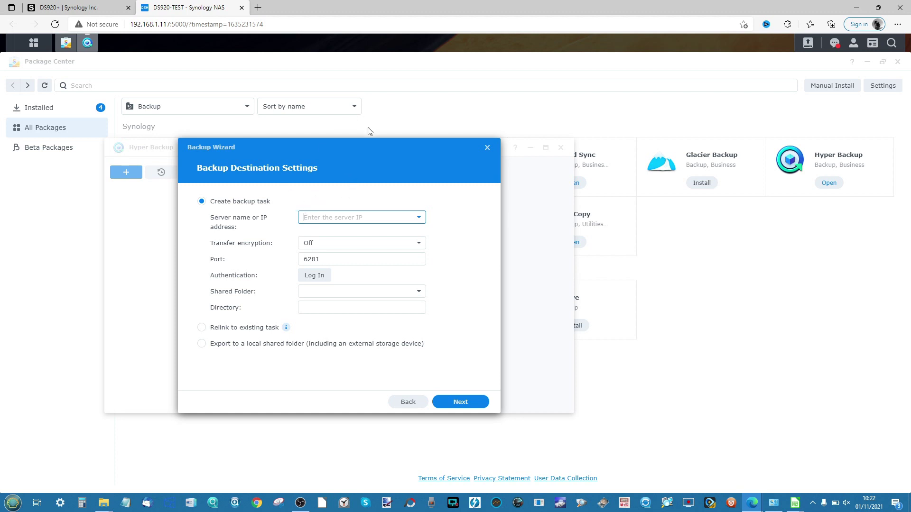
{"action": "left_click_drag", "start_coordinate": [385, 152], "coordinate": [401, 138]}
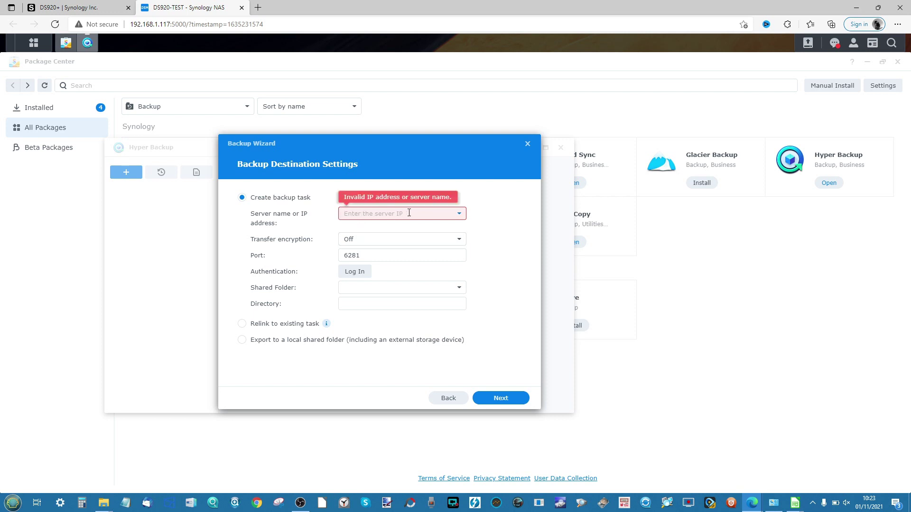
{"action": "left_click", "coordinate": [459, 214]}
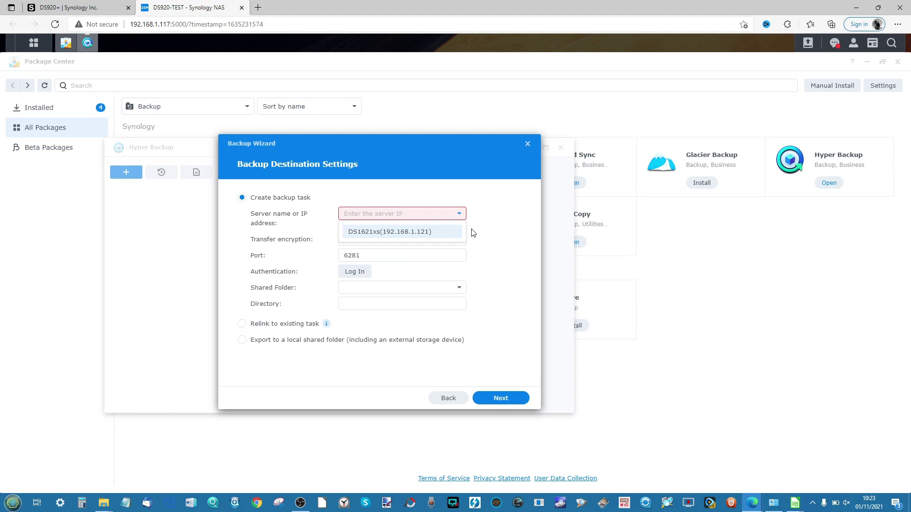
{"action": "left_click", "coordinate": [401, 233]}
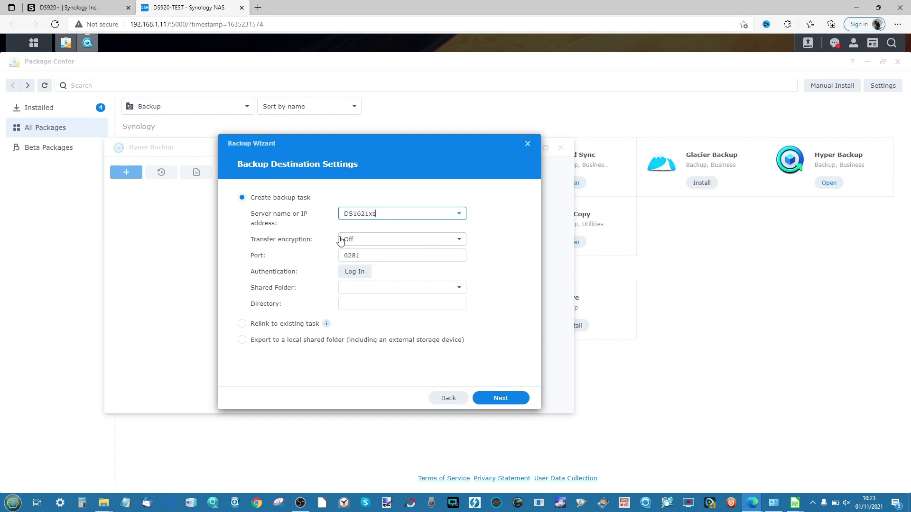
{"action": "left_click", "coordinate": [357, 273]}
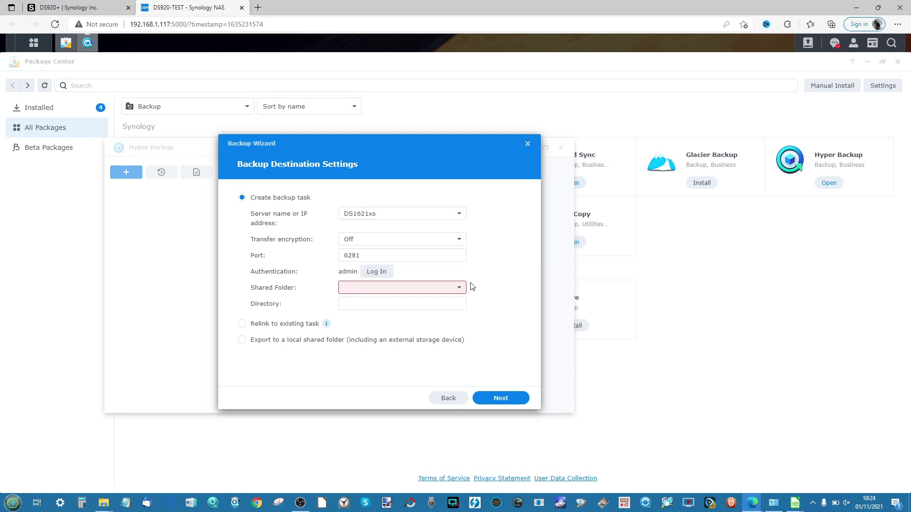
Look through the shared folders on the remote NAS and choose FOOTAGE as the destination folder.
{"action": "left_click", "coordinate": [459, 291]}
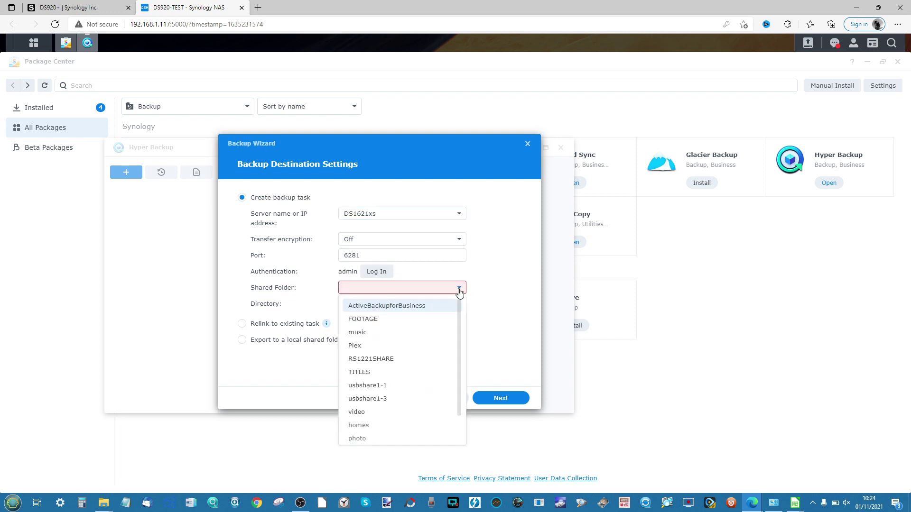
{"action": "scroll", "coordinate": [420, 342], "scroll_direction": "down", "scroll_amount": 1}
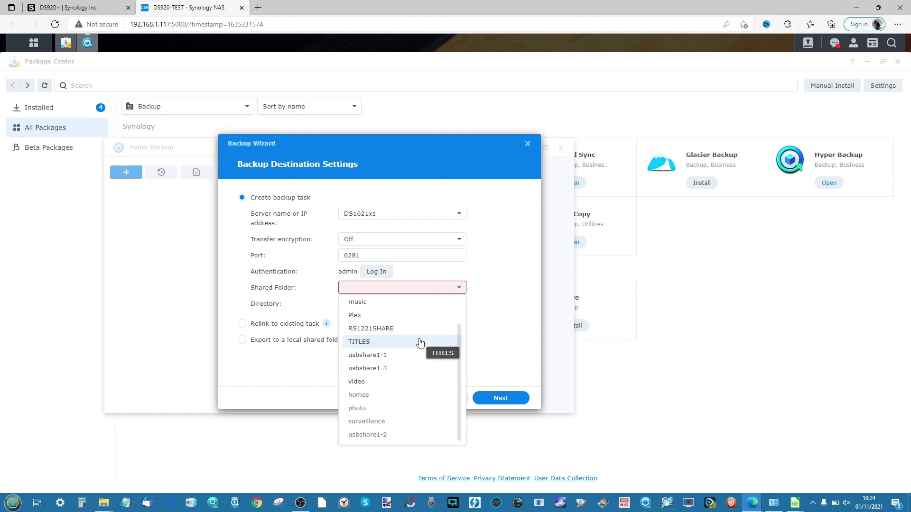
{"action": "scroll", "coordinate": [420, 343], "scroll_direction": "up", "scroll_amount": 1}
{"action": "key", "text": "Up"}
{"action": "key", "text": "Down"}
{"action": "key", "text": "Down"}
{"action": "key", "text": "Up"}
{"action": "key", "text": "Up"}
{"action": "key", "text": "Up"}
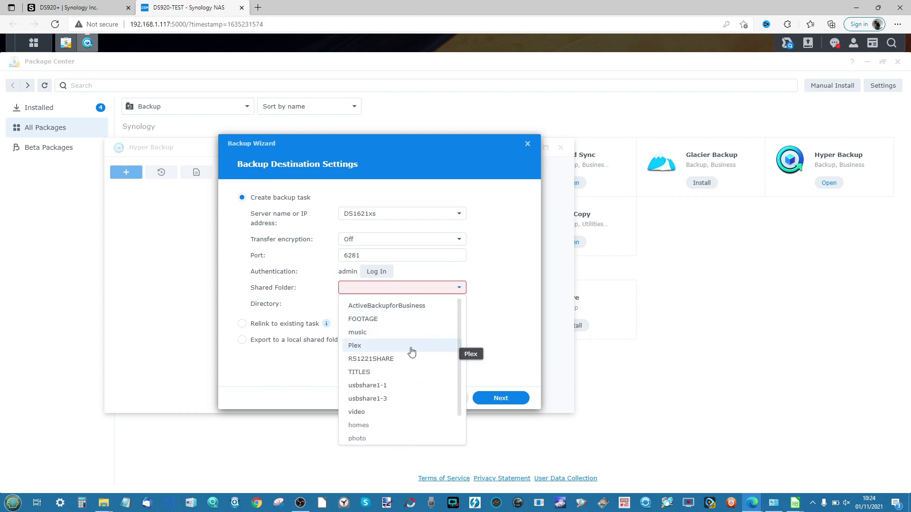
{"action": "left_click", "coordinate": [366, 319]}
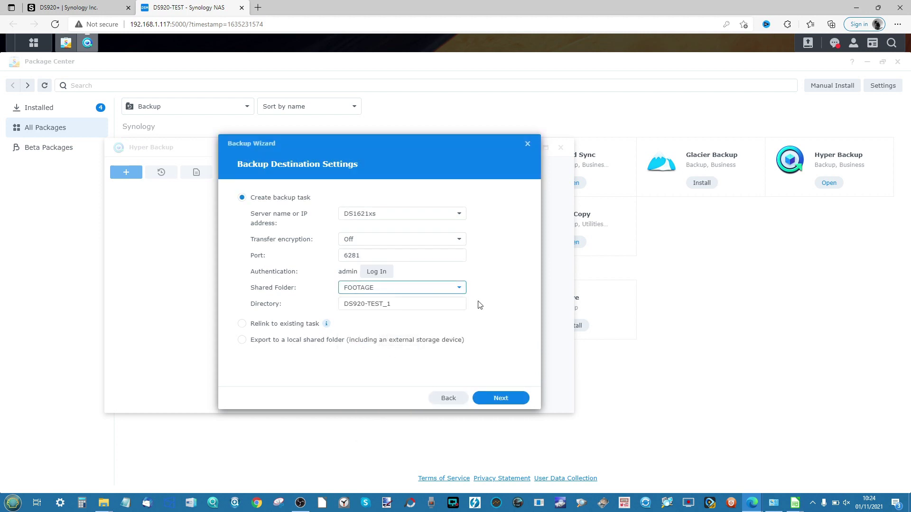
Name the destination directory DS920-TEST-BACKUP and continue to the data selection.
{"action": "left_click", "coordinate": [453, 304]}
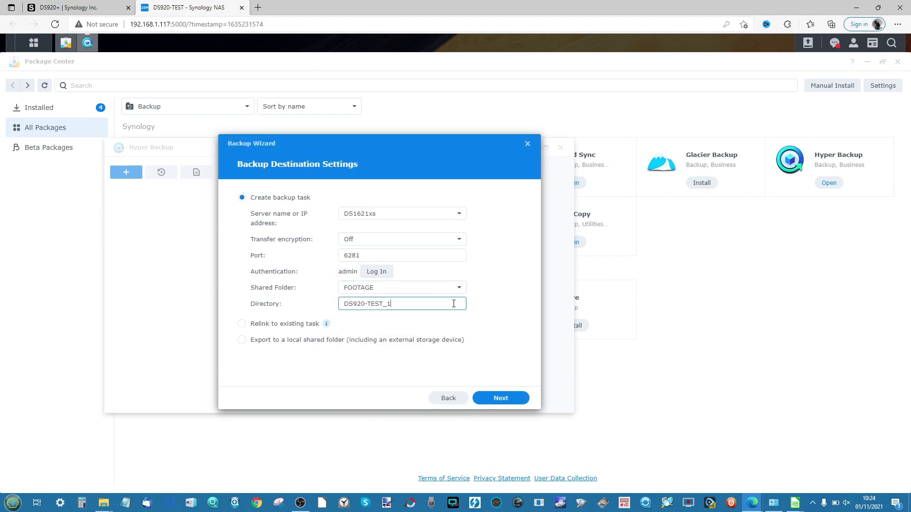
{"action": "left_click_drag", "start_coordinate": [405, 304], "coordinate": [345, 303]}
{"action": "type", "text": "DS920-TEST-BACKUP"}
{"action": "left_click", "coordinate": [500, 399]}
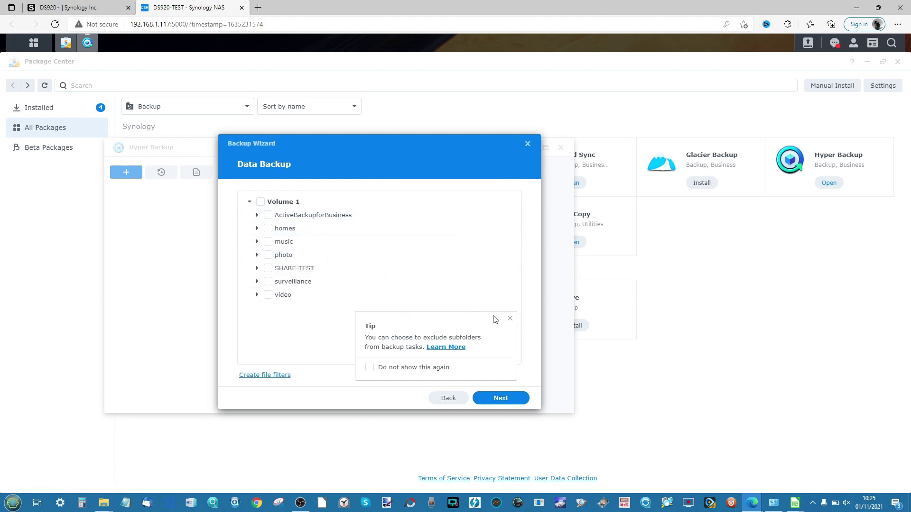
Dismiss the tip and select the Photos folder inside SHARE-TEST/PLEX TEST MEDIA as the data to back up.
{"action": "left_click", "coordinate": [510, 318]}
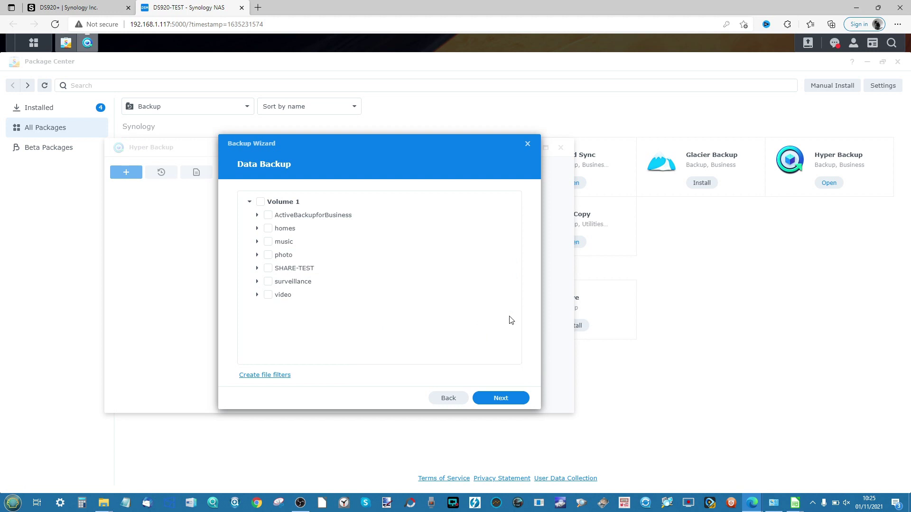
{"action": "left_click", "coordinate": [257, 269]}
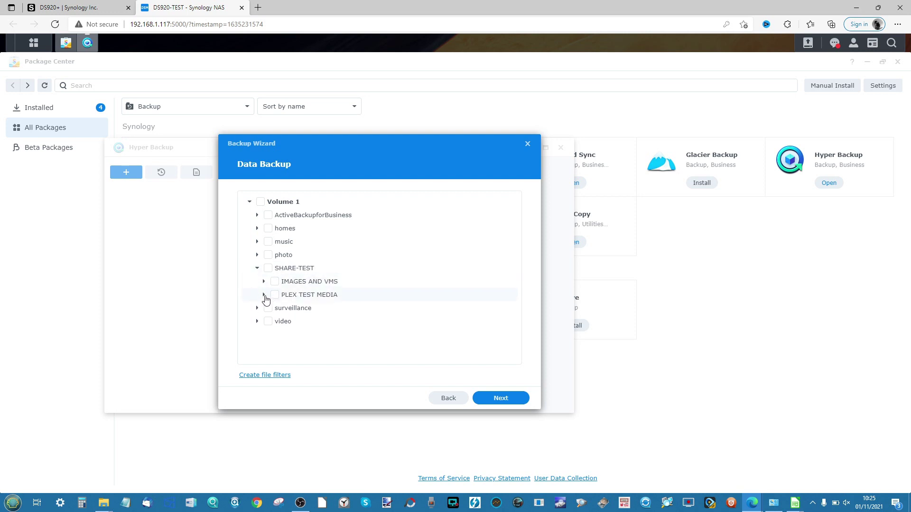
{"action": "left_click", "coordinate": [260, 297]}
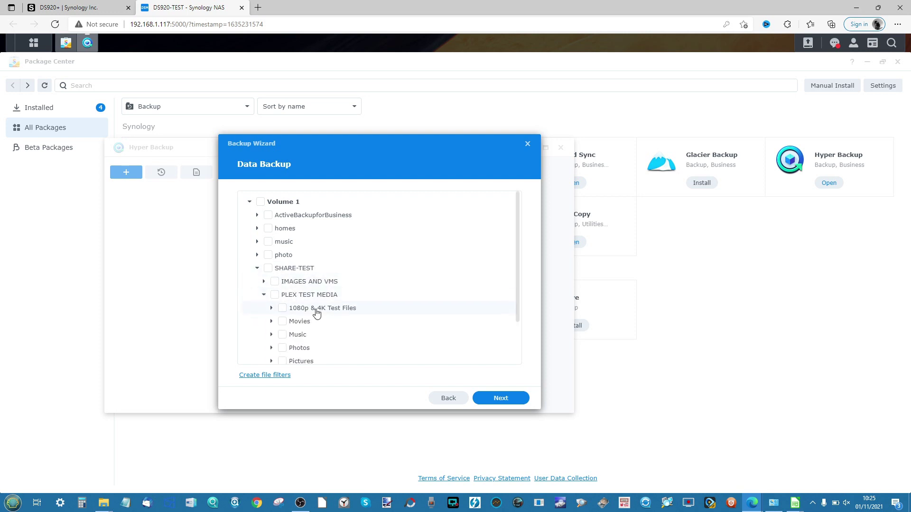
{"action": "scroll", "coordinate": [316, 312], "scroll_direction": "down", "scroll_amount": 1}
{"action": "left_click", "coordinate": [282, 327]}
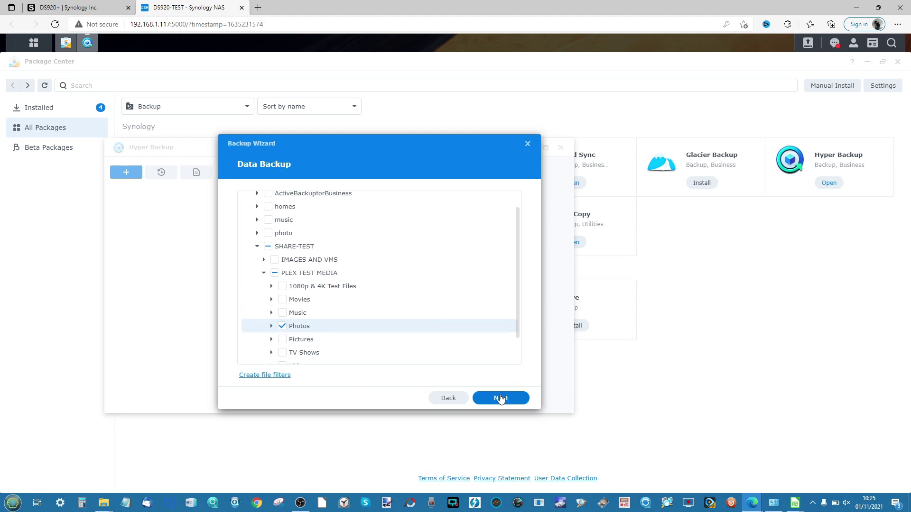
{"action": "scroll", "coordinate": [426, 315], "scroll_direction": "down", "scroll_amount": 1}
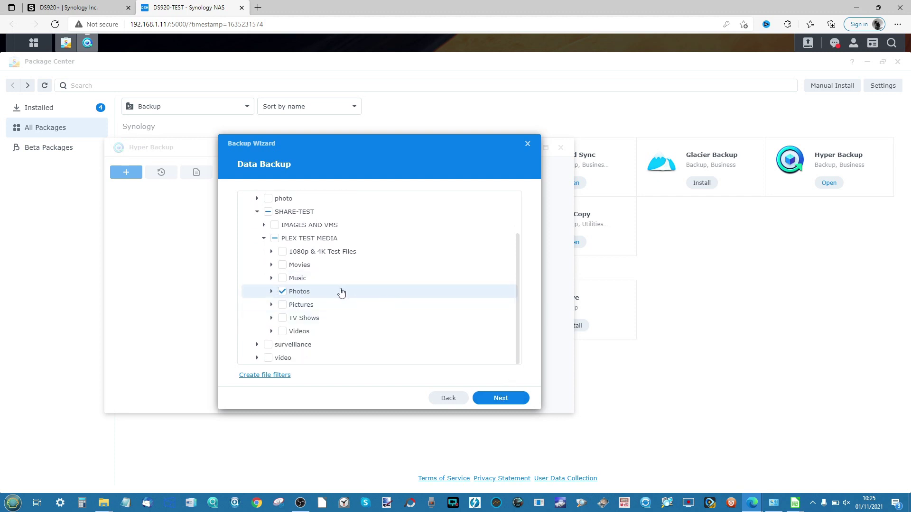
Try adding .MP4 to the included files in the file filters, remove it again, and close the filters.
{"action": "left_click", "coordinate": [274, 374]}
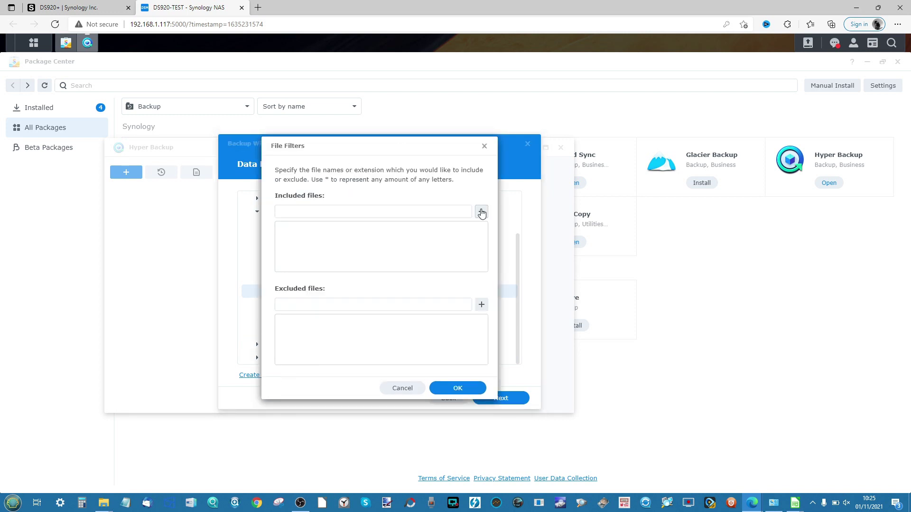
{"action": "left_click", "coordinate": [457, 212]}
{"action": "left_click", "coordinate": [480, 213]}
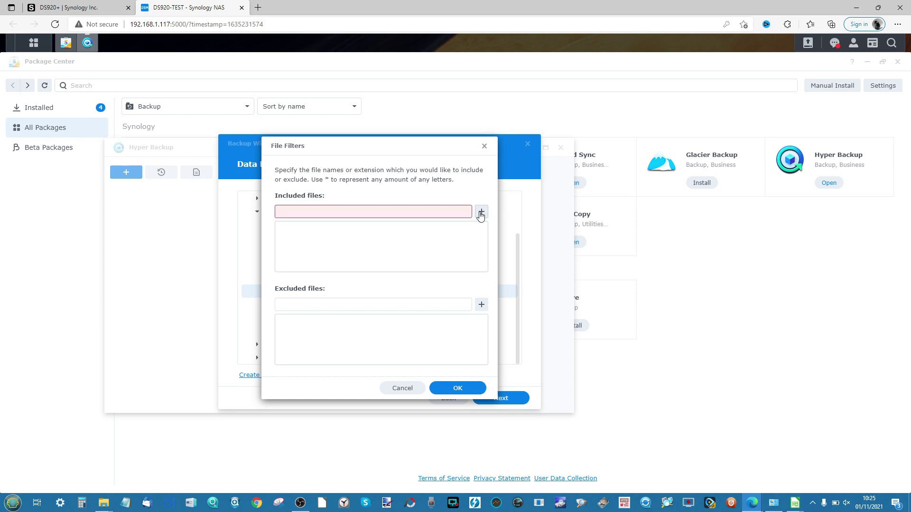
{"action": "left_click", "coordinate": [444, 214]}
{"action": "left_click", "coordinate": [481, 211]}
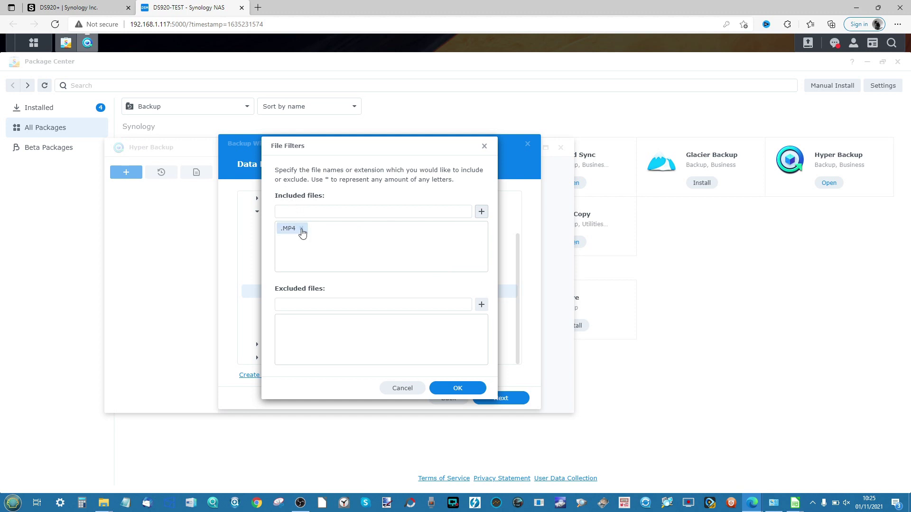
{"action": "left_click", "coordinate": [317, 302]}
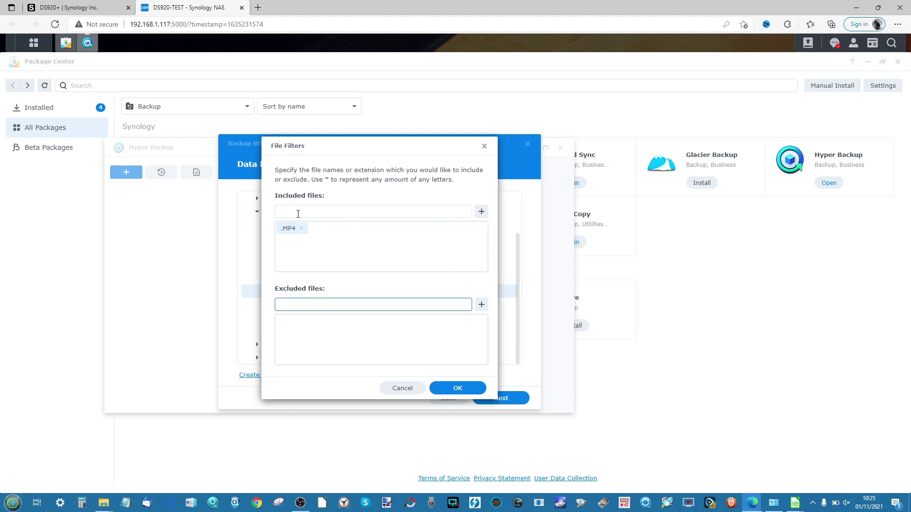
{"action": "left_click", "coordinate": [303, 229]}
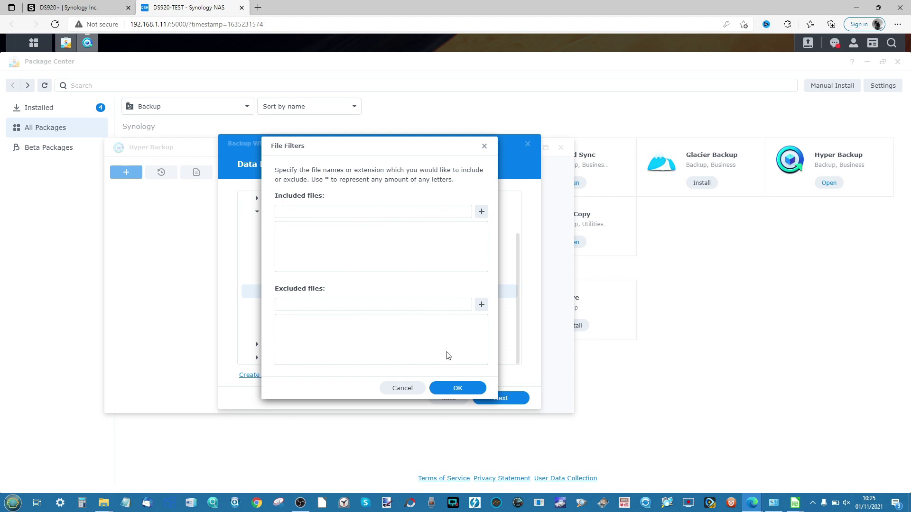
{"action": "left_click", "coordinate": [450, 389]}
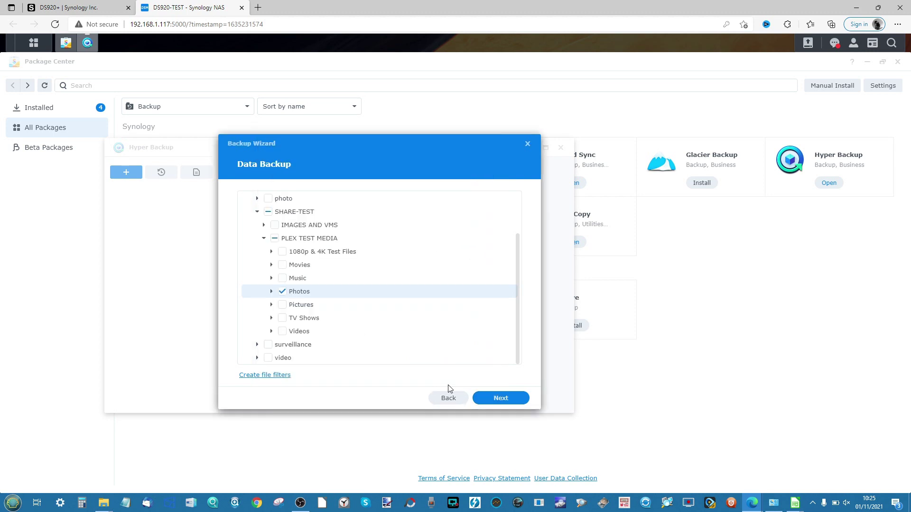
Continue to the application backup, look through the list of applications, and proceed without selecting any.
{"action": "left_click", "coordinate": [508, 402]}
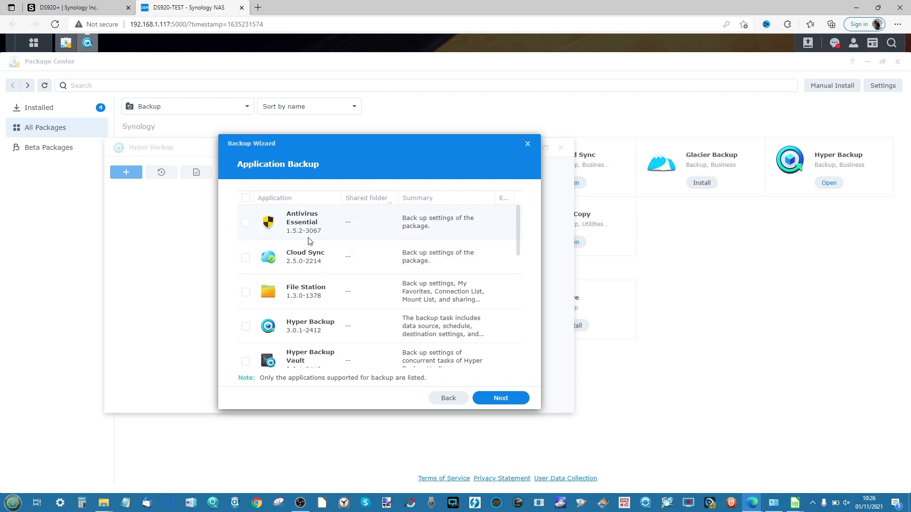
{"action": "scroll", "coordinate": [308, 241], "scroll_direction": "down", "scroll_amount": 1}
{"action": "scroll", "coordinate": [308, 241], "scroll_direction": "down", "scroll_amount": 6}
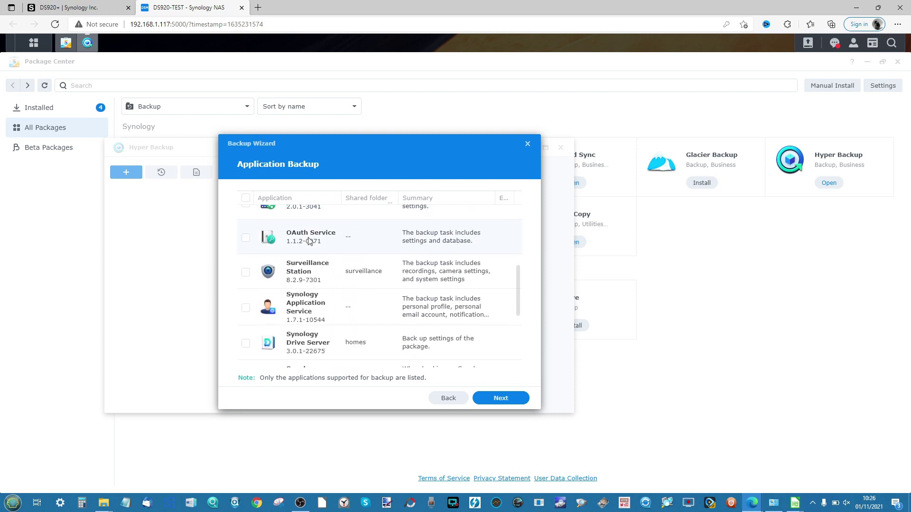
{"action": "scroll", "coordinate": [308, 241], "scroll_direction": "down", "scroll_amount": 3}
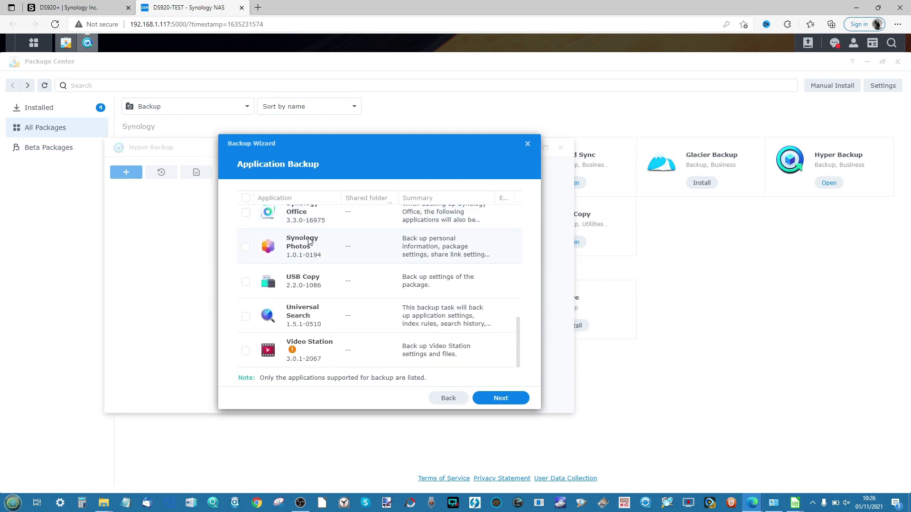
{"action": "scroll", "coordinate": [308, 241], "scroll_direction": "up", "scroll_amount": 8}
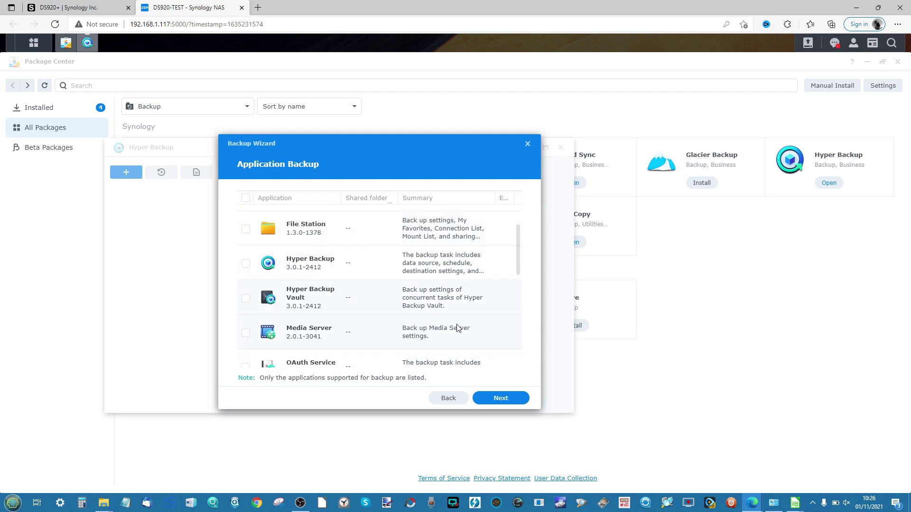
{"action": "left_click", "coordinate": [499, 399]}
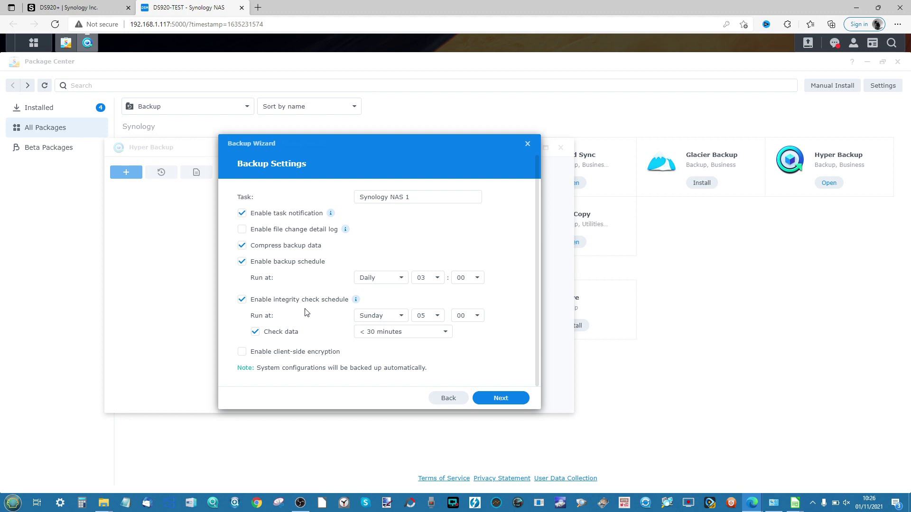
Set the daily backup schedule to run at 02:00 and continue to the rotation settings.
{"action": "left_click", "coordinate": [437, 278]}
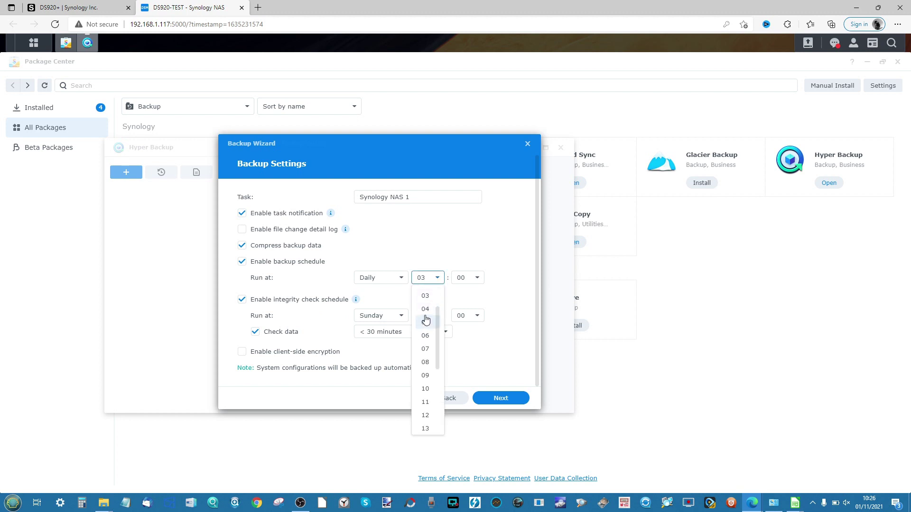
{"action": "scroll", "coordinate": [426, 317], "scroll_direction": "up", "scroll_amount": 1}
{"action": "left_click", "coordinate": [429, 296]}
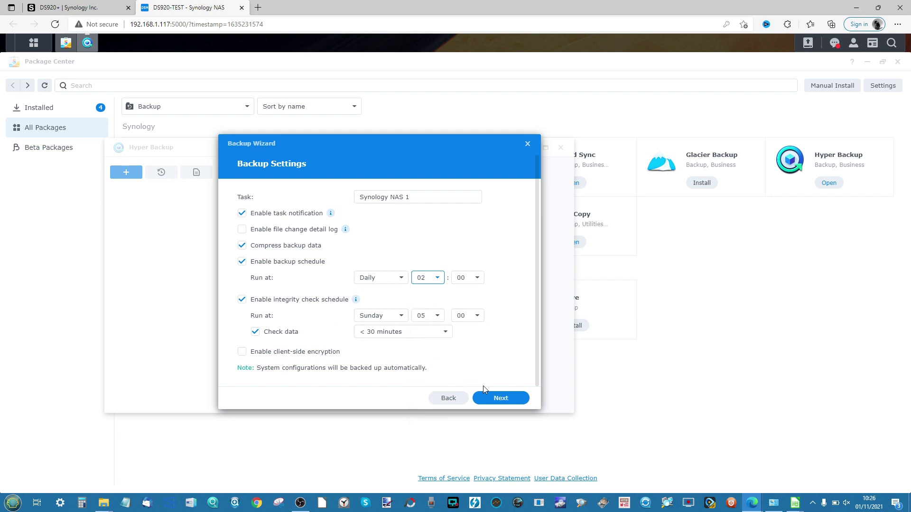
{"action": "left_click", "coordinate": [506, 401]}
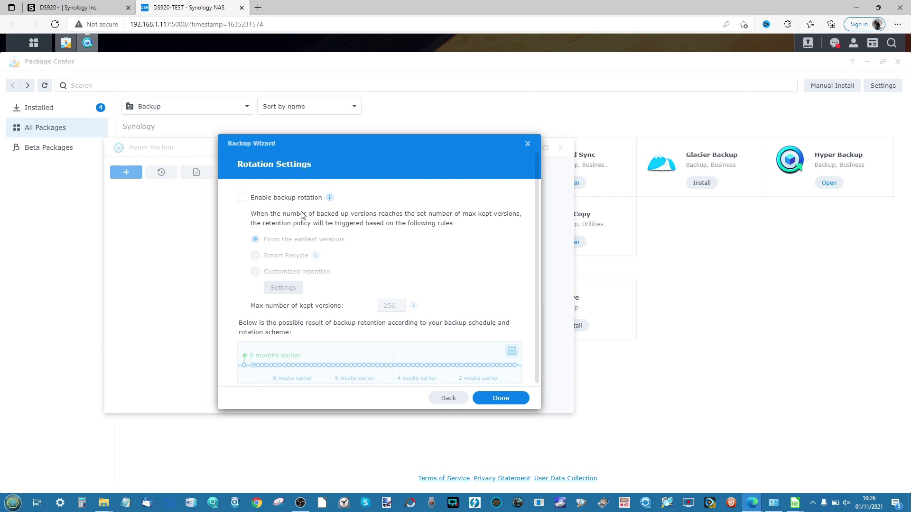
Enable backup rotation with a maximum of 7 kept versions, finish the task, and decline backing up now.
{"action": "scroll", "coordinate": [301, 215], "scroll_direction": "down", "scroll_amount": 1}
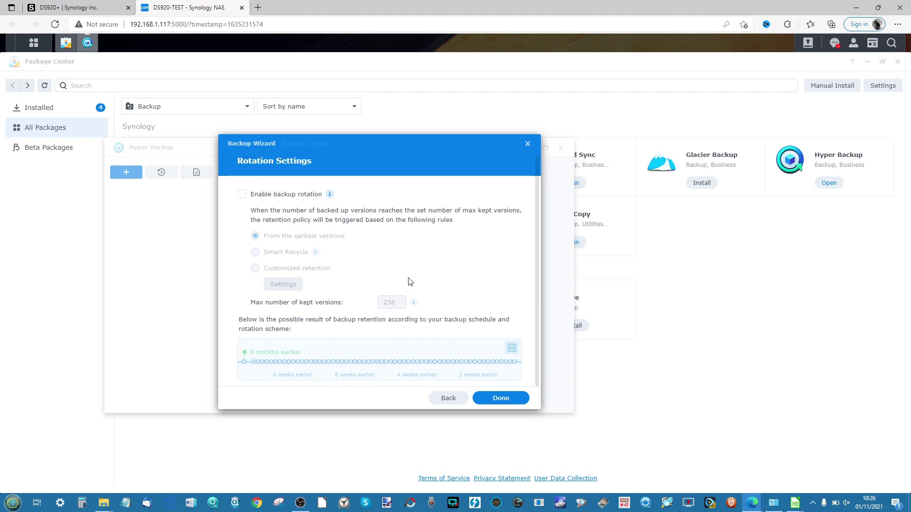
{"action": "left_click", "coordinate": [242, 195]}
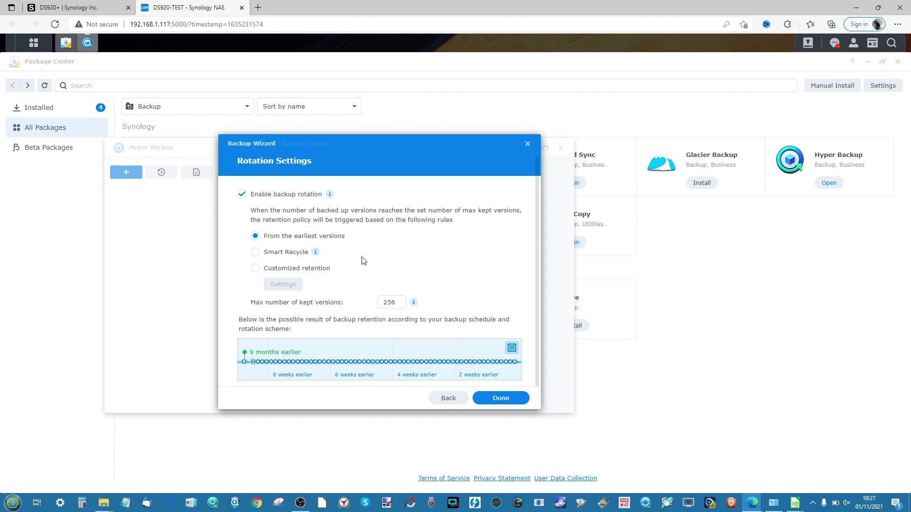
{"action": "left_click_drag", "start_coordinate": [401, 302], "coordinate": [357, 292]}
{"action": "type", "text": "7"}
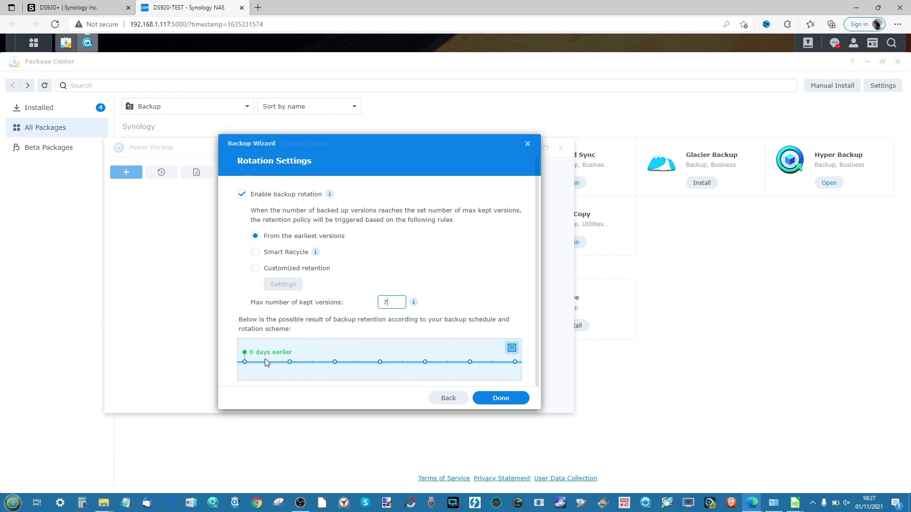
{"action": "left_click", "coordinate": [501, 399]}
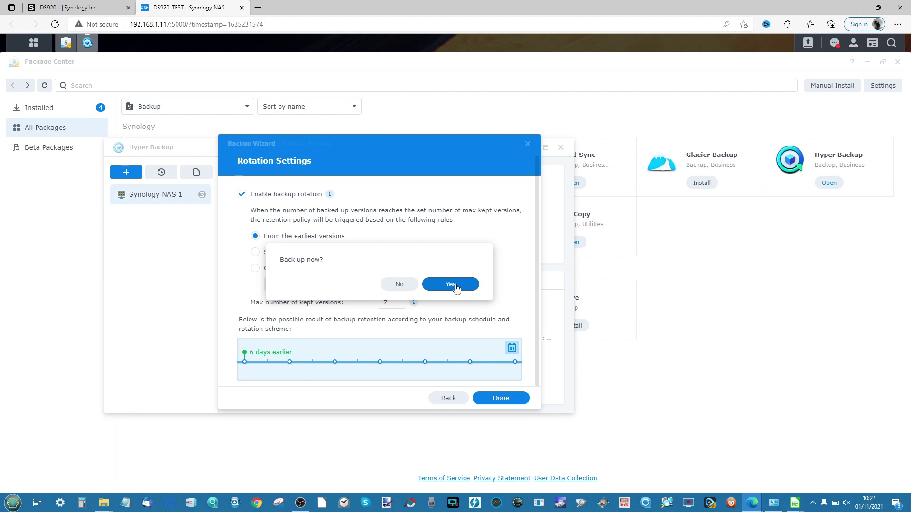
{"action": "left_click", "coordinate": [403, 286]}
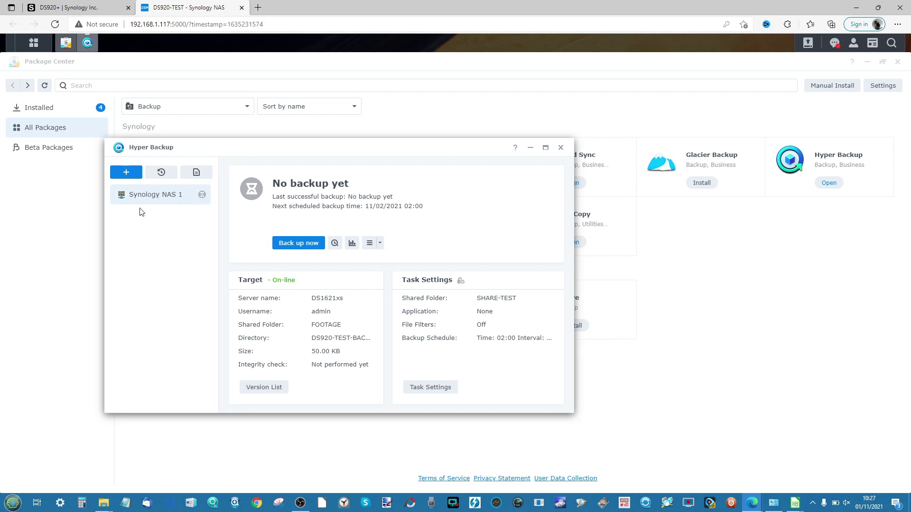
{"action": "left_click", "coordinate": [126, 174]}
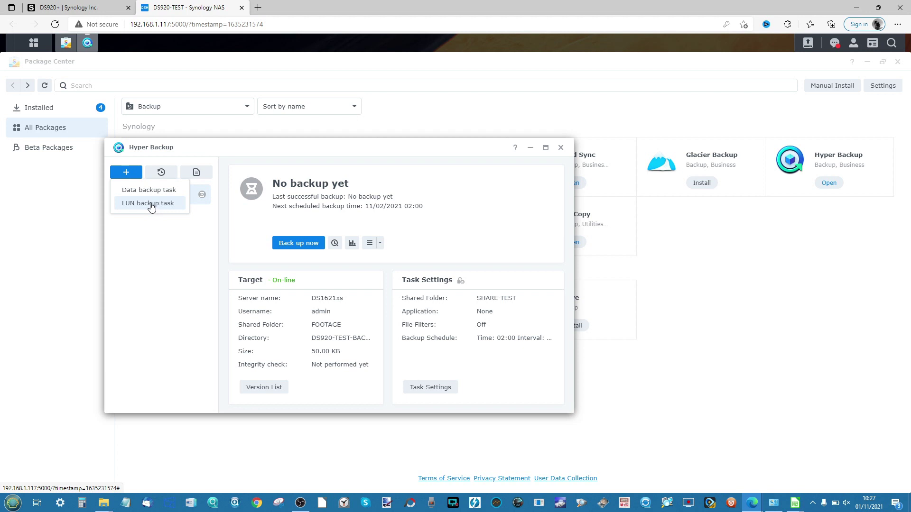
{"action": "left_click", "coordinate": [159, 194]}
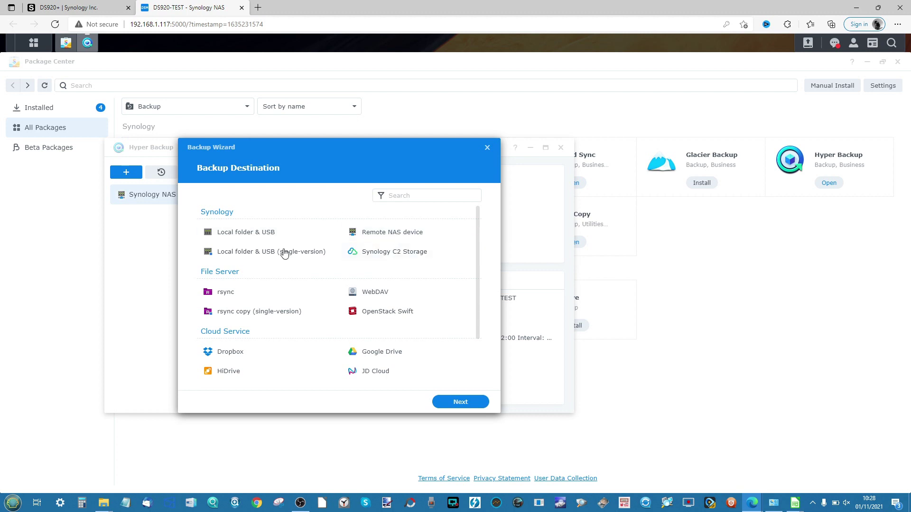
{"action": "left_click", "coordinate": [249, 237]}
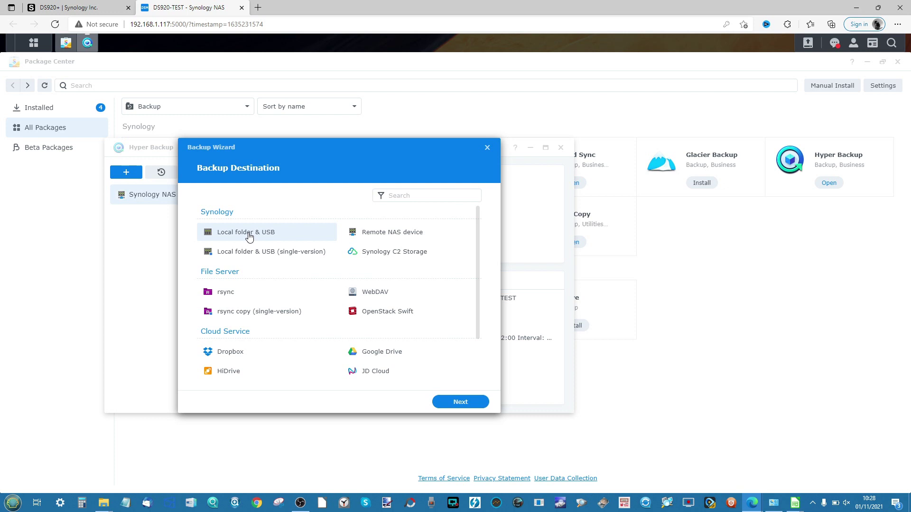
{"action": "left_click", "coordinate": [446, 402]}
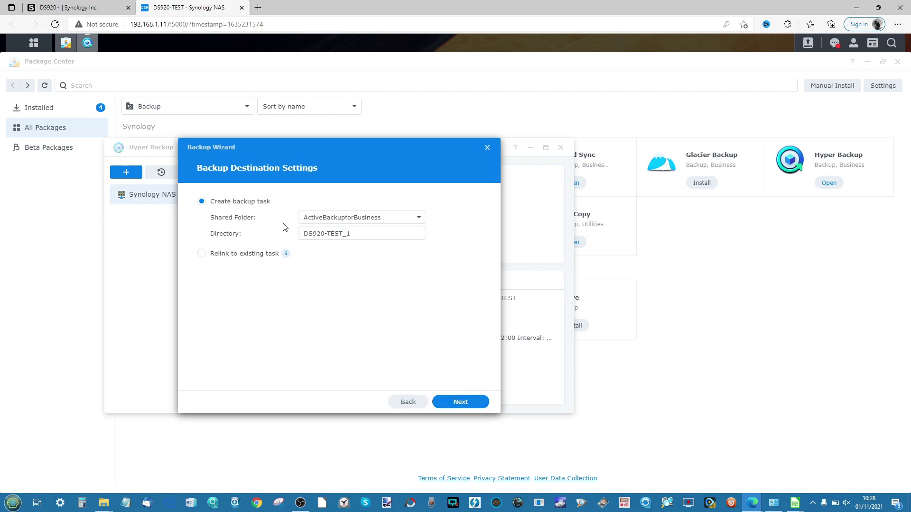
{"action": "left_click", "coordinate": [487, 147]}
Start a new data backup task with Google Drive as the backup destination.
{"action": "left_click", "coordinate": [127, 177]}
{"action": "left_click", "coordinate": [135, 188]}
{"action": "scroll", "coordinate": [279, 263], "scroll_direction": "down", "scroll_amount": 2}
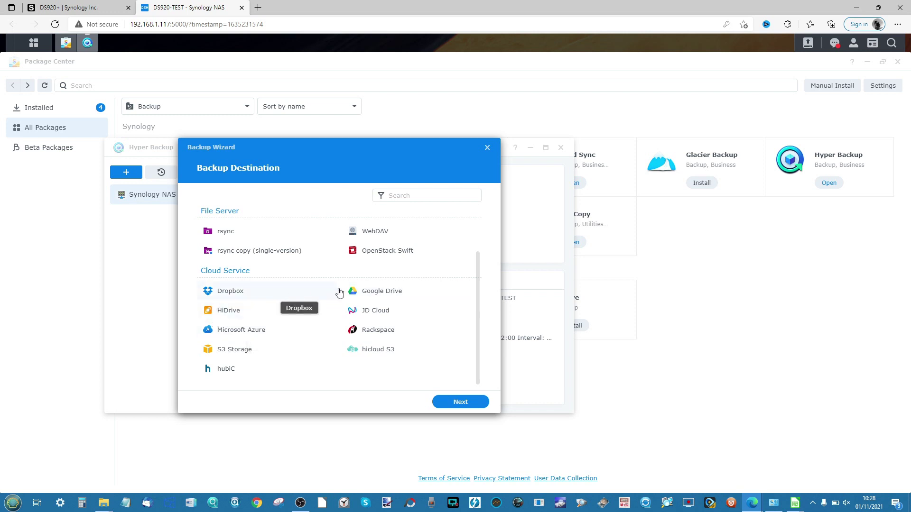
{"action": "left_click", "coordinate": [384, 294]}
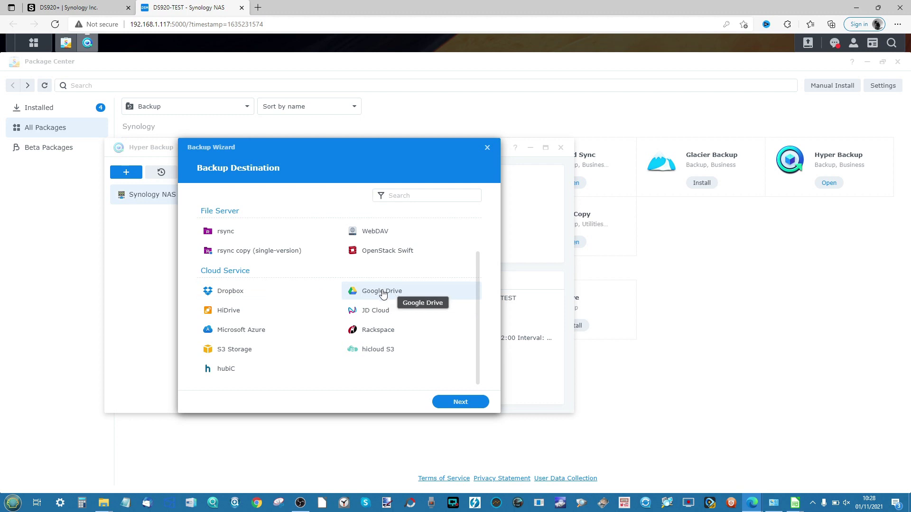
{"action": "left_click", "coordinate": [454, 403]}
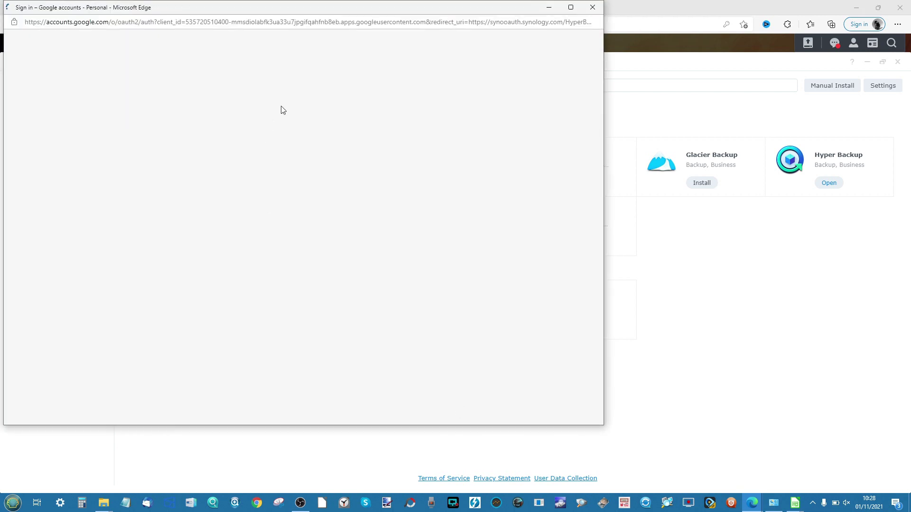
Choose the existing Google account, allow Hyper Backup to access its Drive files, and agree to the redirect back to the NAS.
{"action": "left_click_drag", "start_coordinate": [285, 7], "coordinate": [389, 42]}
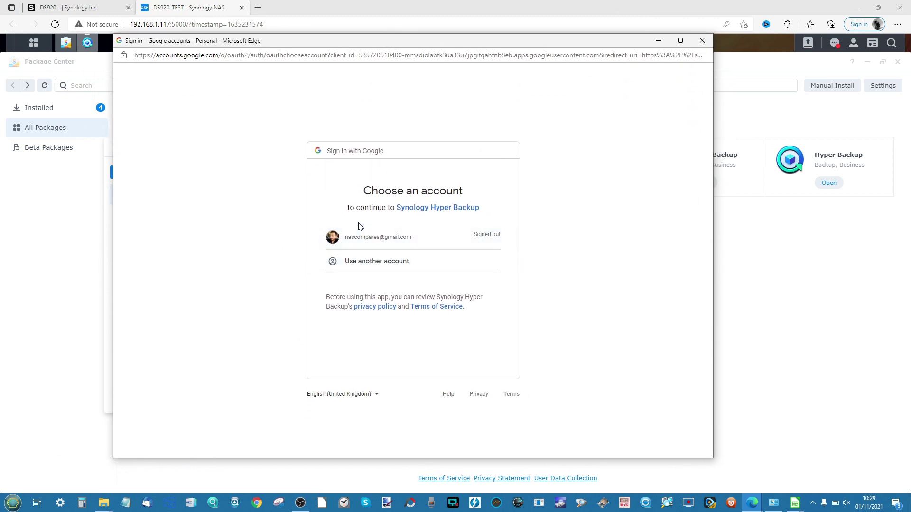
{"action": "left_click_drag", "start_coordinate": [260, 41], "coordinate": [258, 51]}
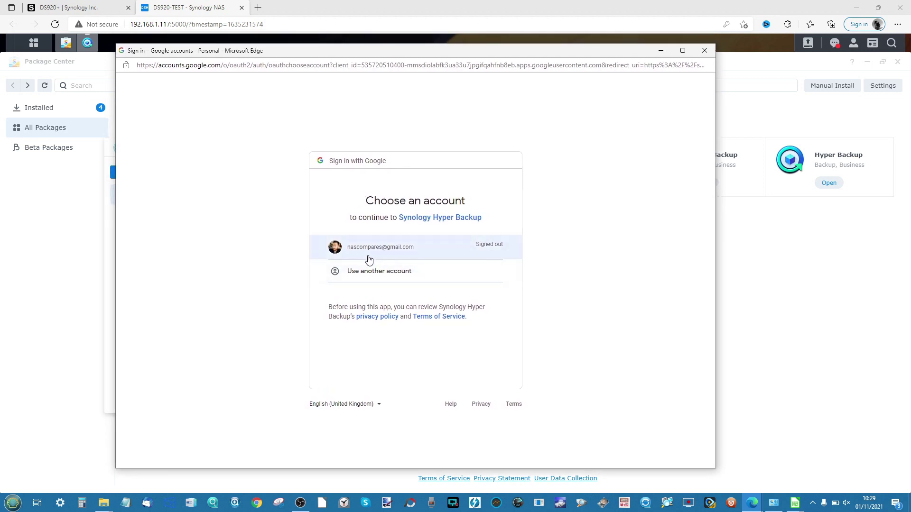
{"action": "left_click", "coordinate": [392, 253]}
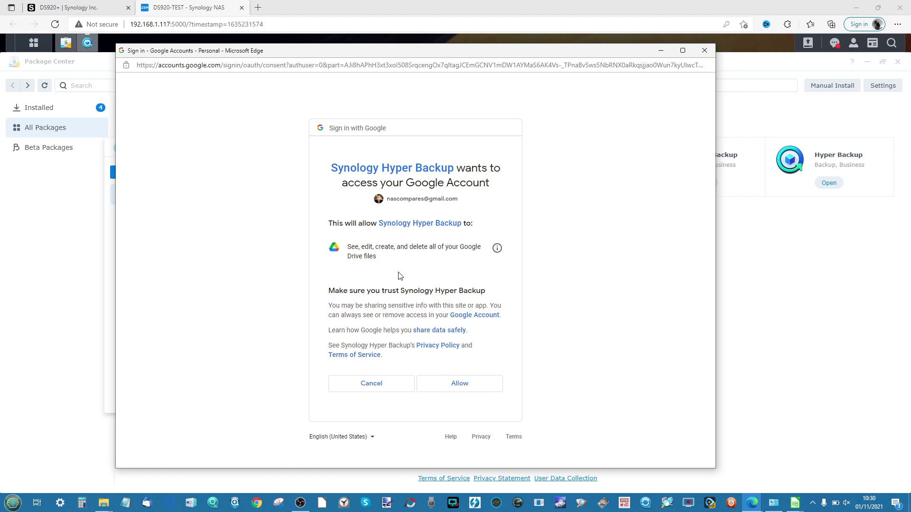
{"action": "left_click", "coordinate": [441, 383]}
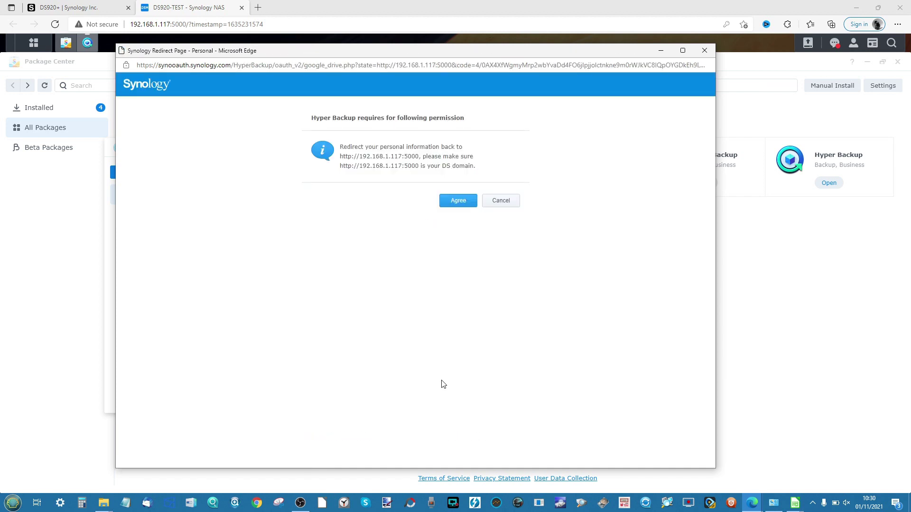
{"action": "left_click", "coordinate": [456, 198]}
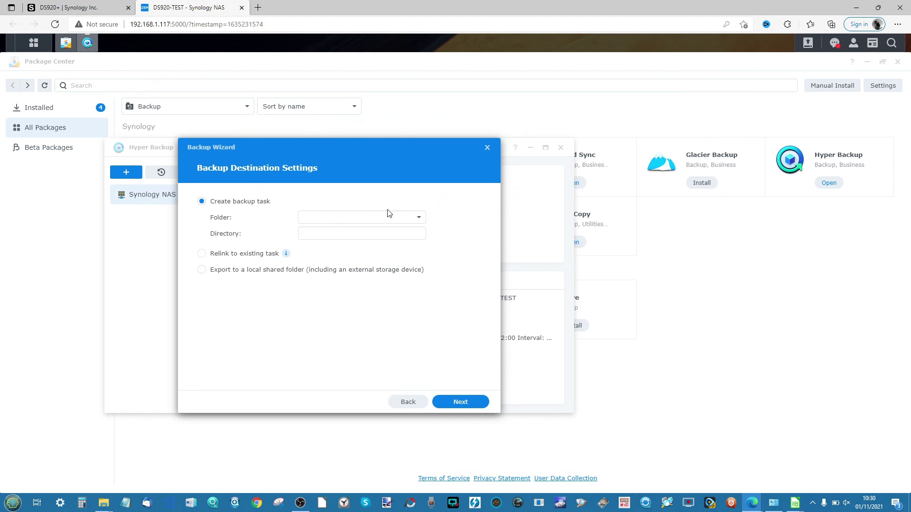
Set the cloud destination to the DS920+ Photos folder with directory DS920-TEST_cloud and continue to the data selection, dismissing any error.
{"action": "left_click", "coordinate": [418, 219]}
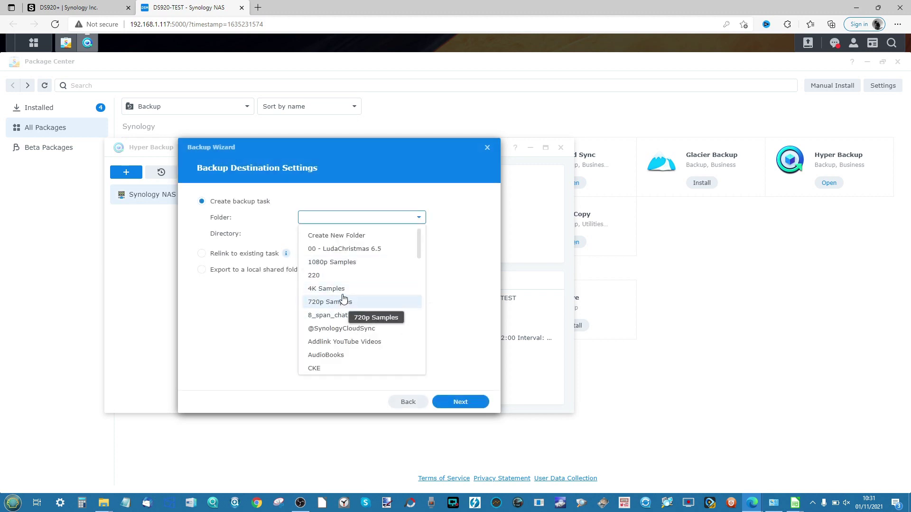
{"action": "scroll", "coordinate": [346, 297], "scroll_direction": "down", "scroll_amount": 3}
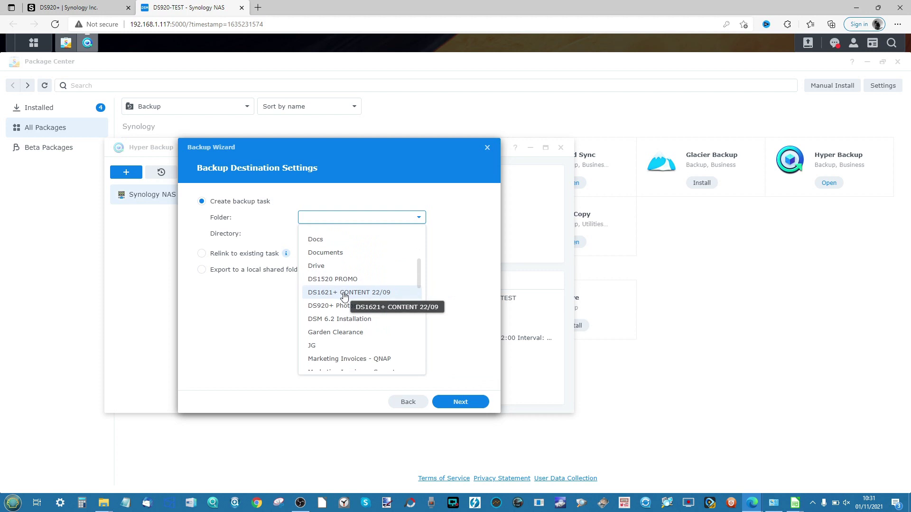
{"action": "left_click", "coordinate": [332, 306]}
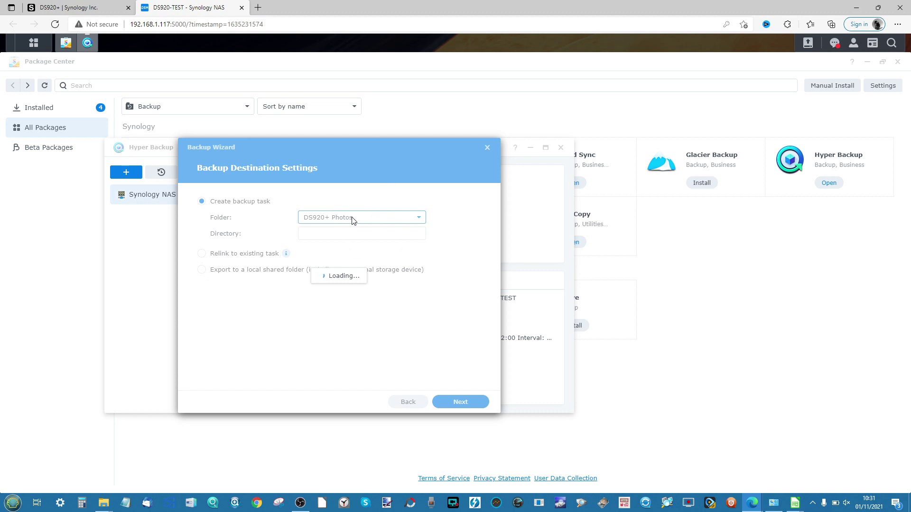
{"action": "left_click", "coordinate": [357, 234]}
{"action": "type", "text": "cloud"}
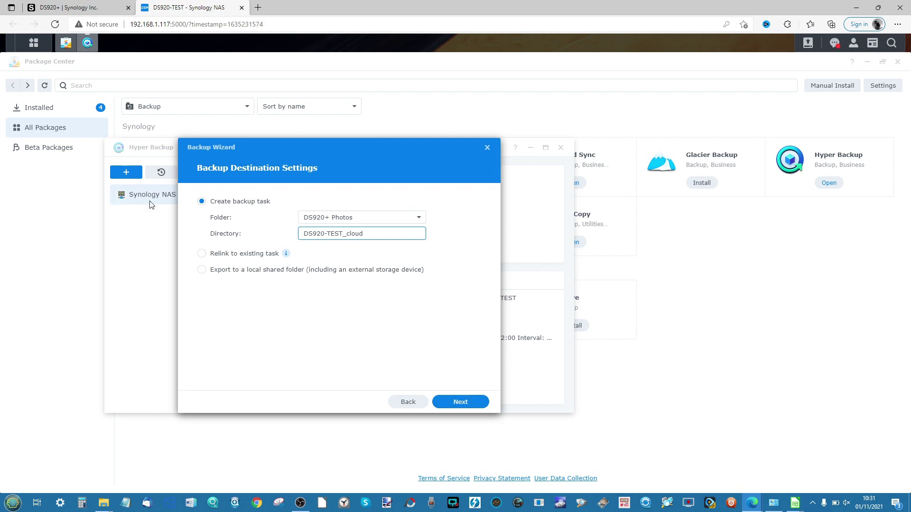
{"action": "left_click", "coordinate": [457, 403]}
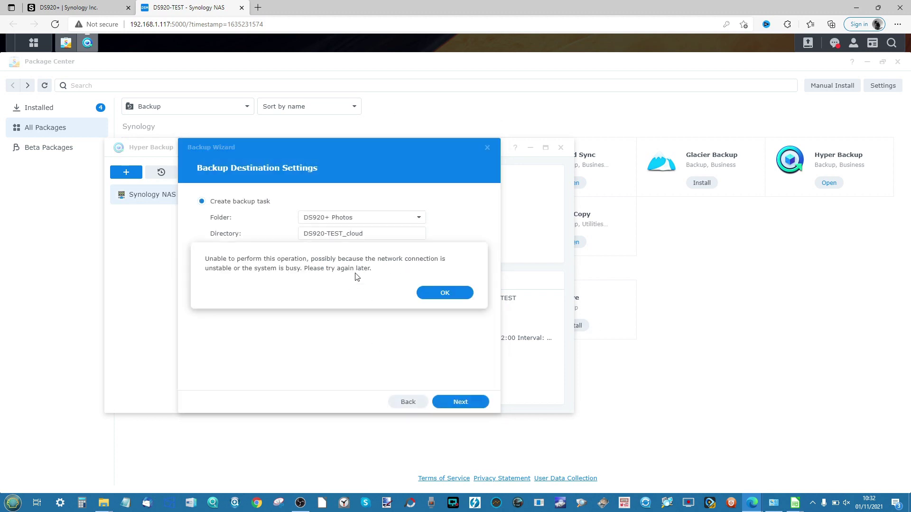
{"action": "left_click", "coordinate": [437, 294]}
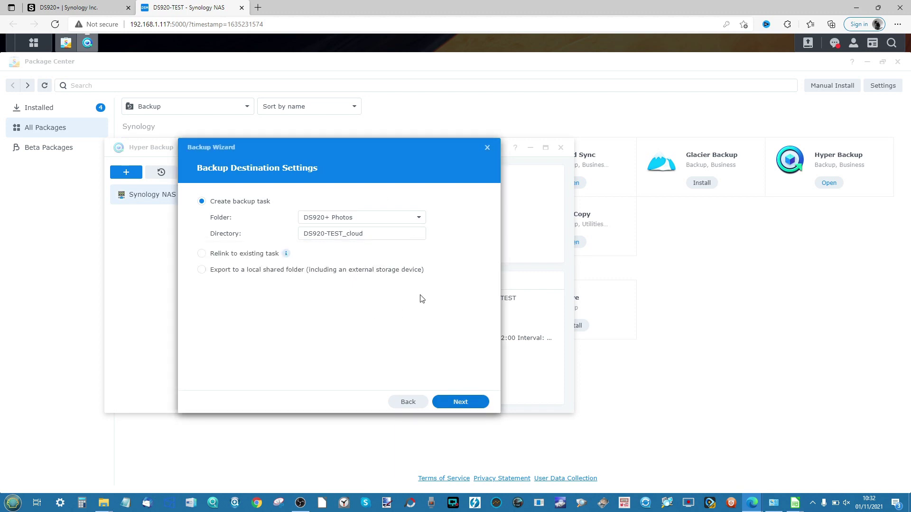
{"action": "left_click", "coordinate": [460, 402]}
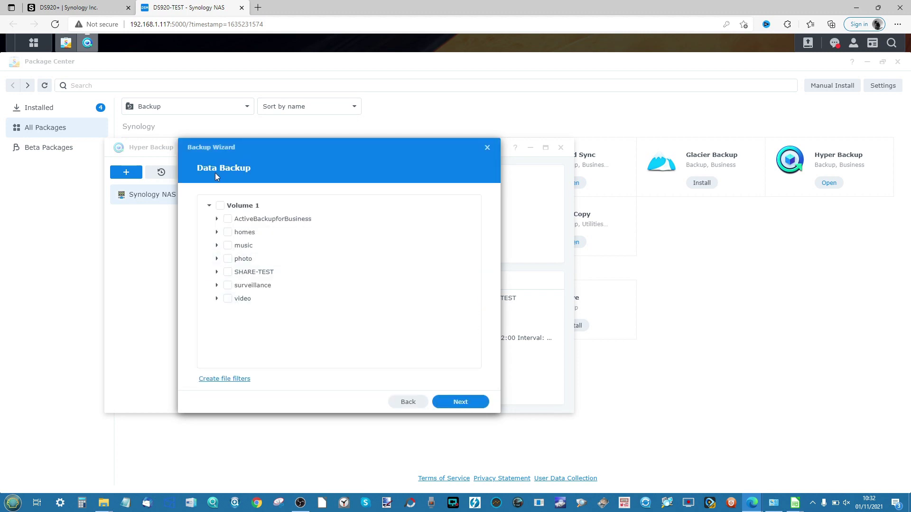
Select the Photos folder inside SHARE-TEST/PLEX TEST MEDIA as the data to back up and open the file filters.
{"action": "left_click", "coordinate": [217, 259]}
{"action": "left_click", "coordinate": [218, 274]}
{"action": "left_click", "coordinate": [224, 299]}
{"action": "left_click", "coordinate": [242, 351]}
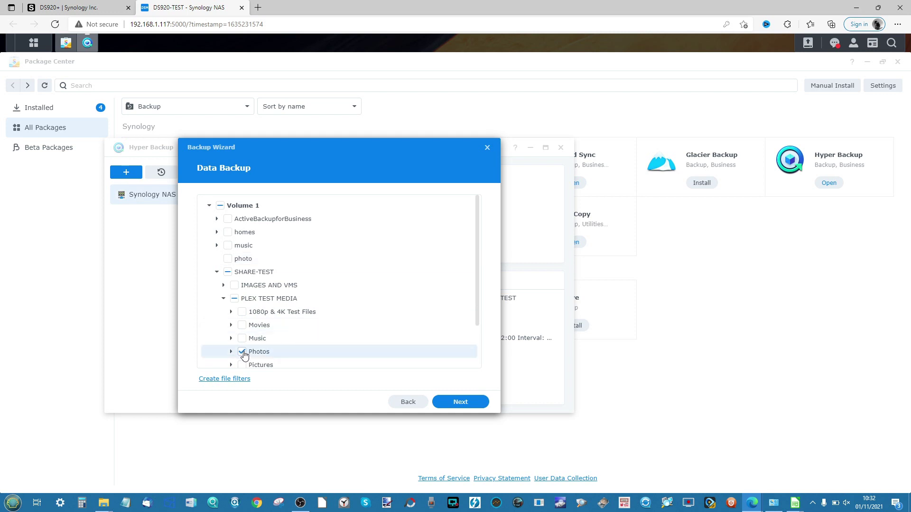
{"action": "scroll", "coordinate": [398, 362], "scroll_direction": "down", "scroll_amount": 4}
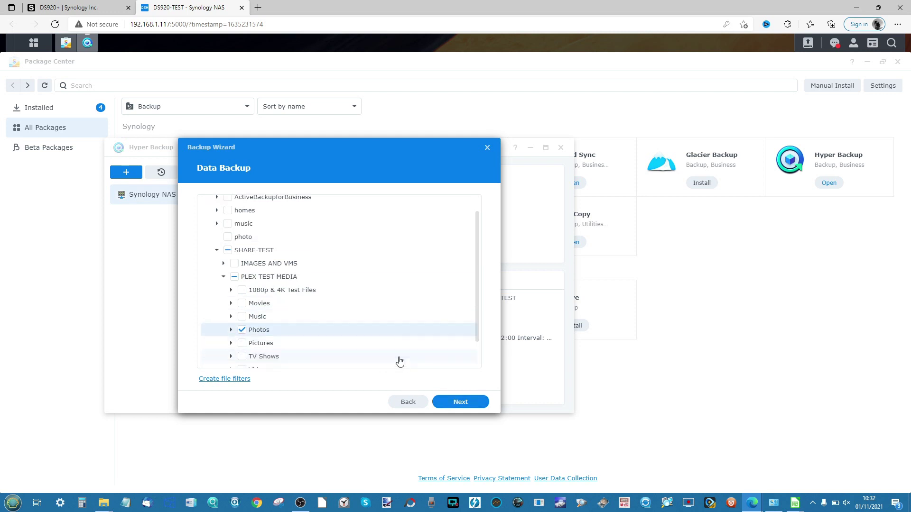
{"action": "left_click", "coordinate": [223, 379]}
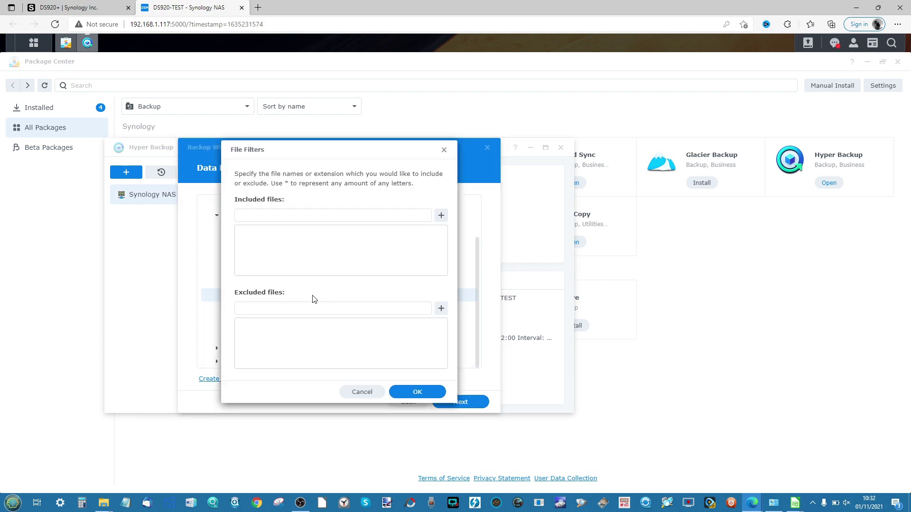
Close the file filters without adding any, and continue past the application backup page without choosing an application.
{"action": "left_click", "coordinate": [444, 150]}
{"action": "left_click", "coordinate": [458, 402]}
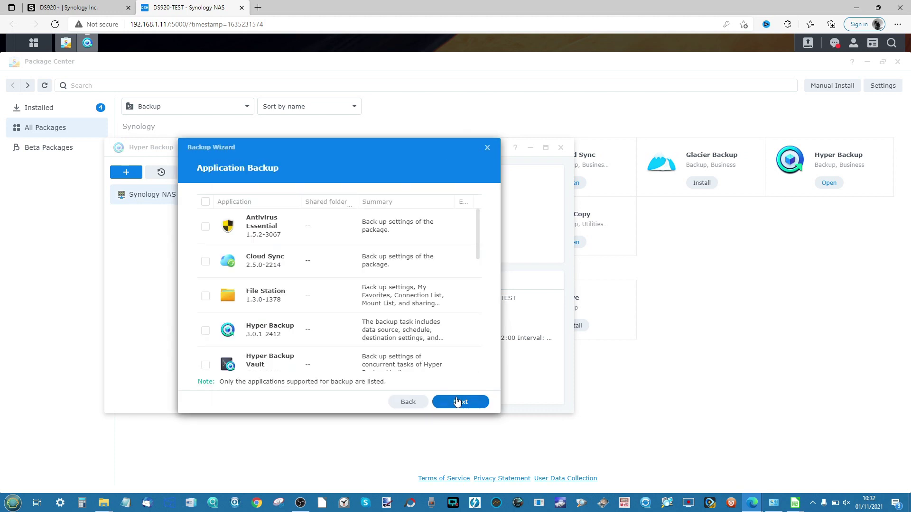
{"action": "scroll", "coordinate": [273, 259], "scroll_direction": "down", "scroll_amount": 1}
{"action": "scroll", "coordinate": [274, 259], "scroll_direction": "down", "scroll_amount": 5}
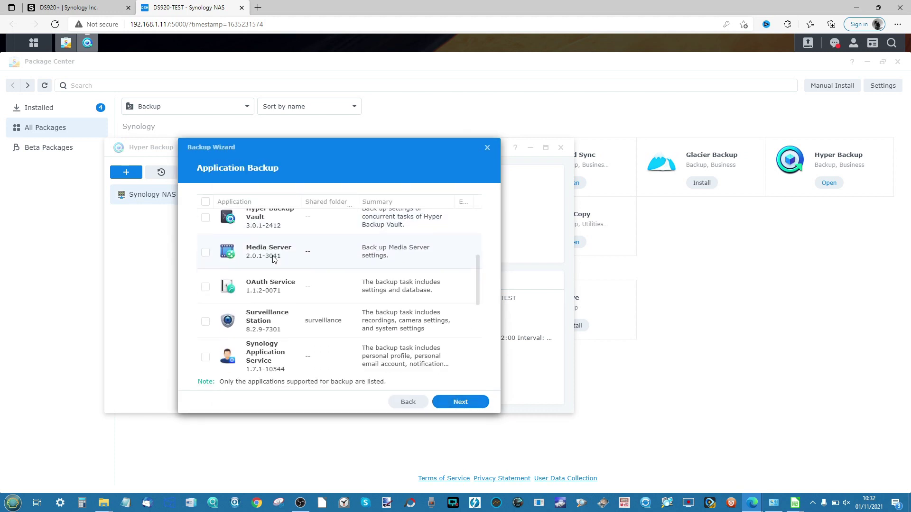
{"action": "scroll", "coordinate": [271, 259], "scroll_direction": "up", "scroll_amount": 6}
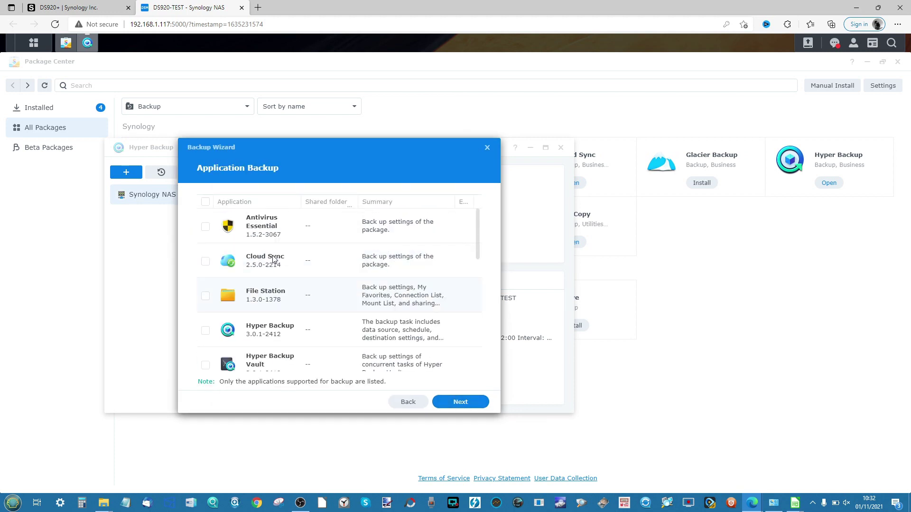
{"action": "left_click", "coordinate": [459, 402]}
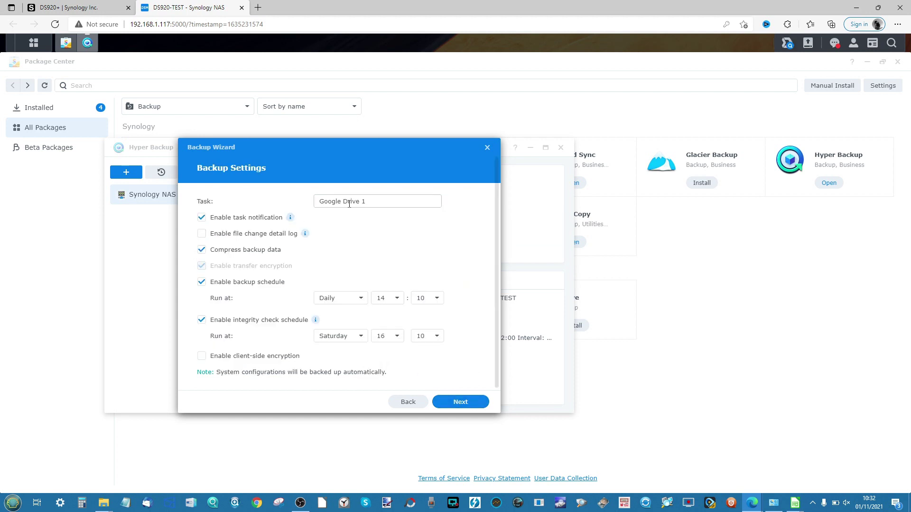
Set the daily backup schedule's run hour to 04 and continue to the rotation settings.
{"action": "left_click", "coordinate": [386, 299]}
{"action": "scroll", "coordinate": [386, 371], "scroll_direction": "up", "scroll_amount": 5}
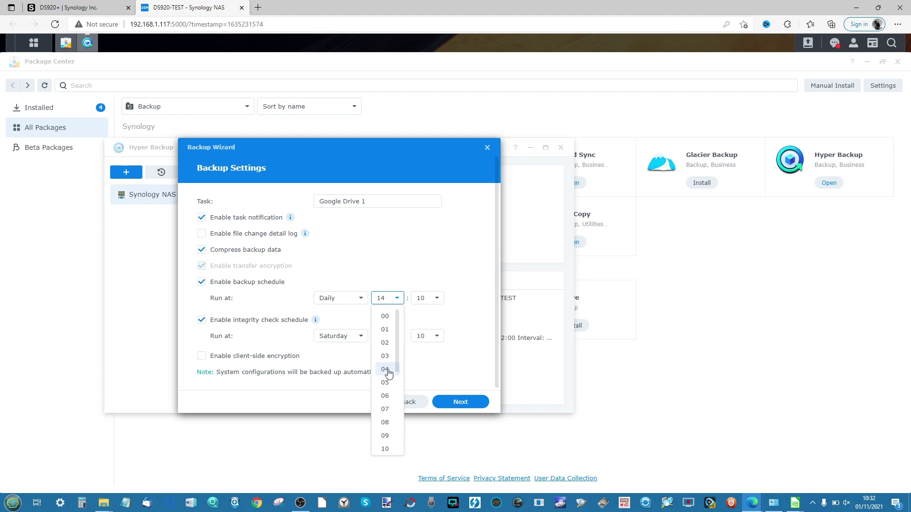
{"action": "left_click", "coordinate": [386, 371]}
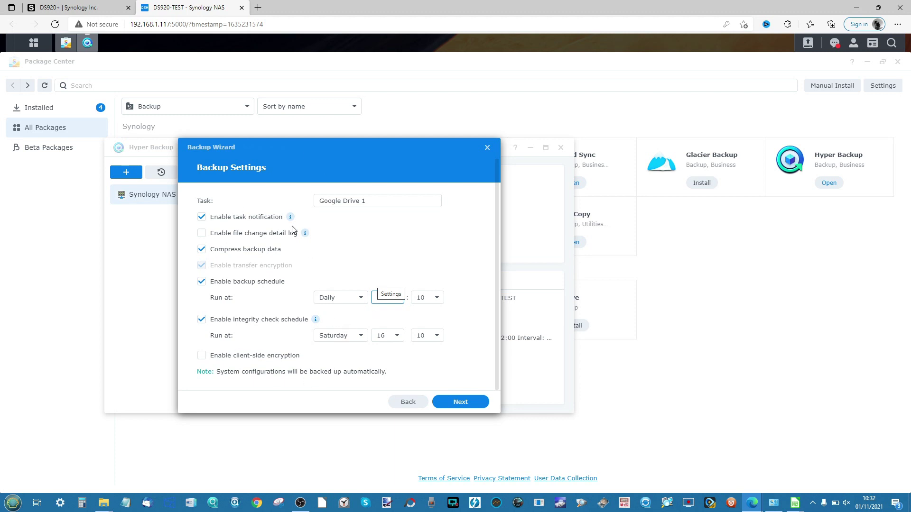
{"action": "left_click", "coordinate": [468, 405]}
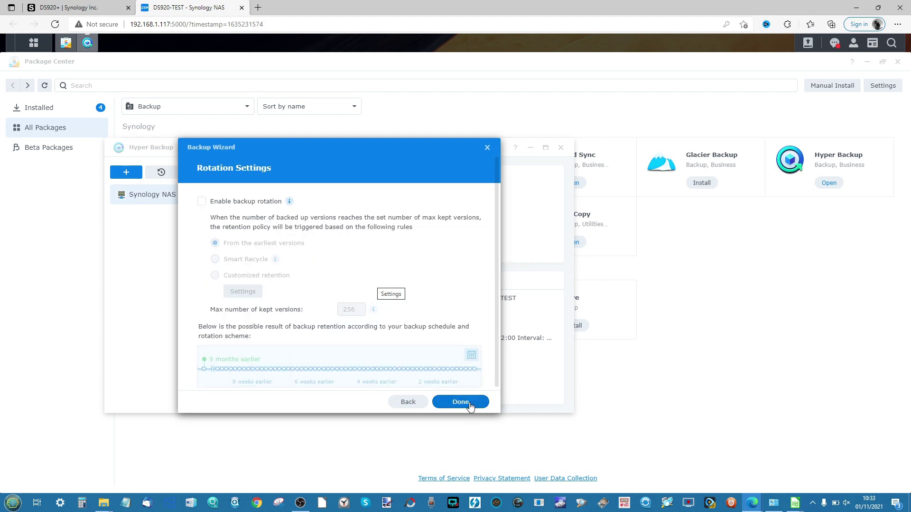
Enable backup rotation with a maximum of 7 kept versions, then finish the task and decline an immediate backup.
{"action": "left_click", "coordinate": [207, 201]}
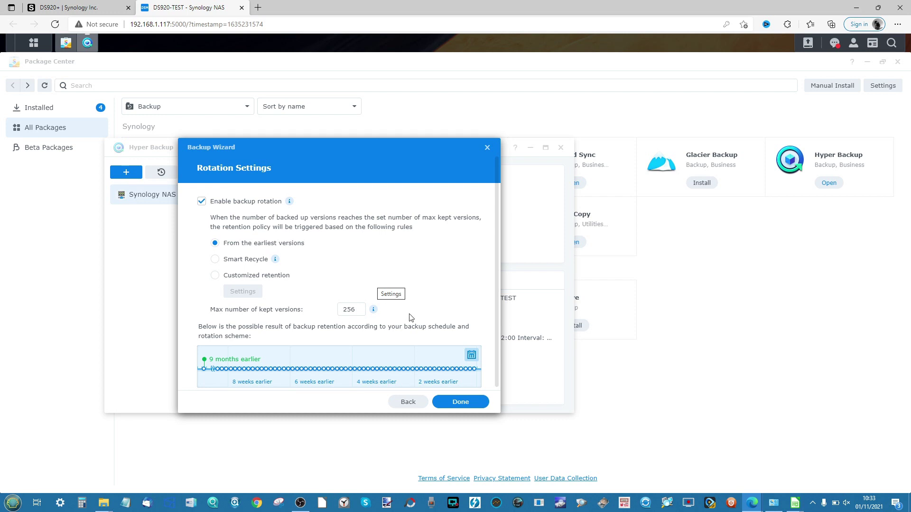
{"action": "double_click", "coordinate": [351, 309]}
{"action": "type", "text": "7"}
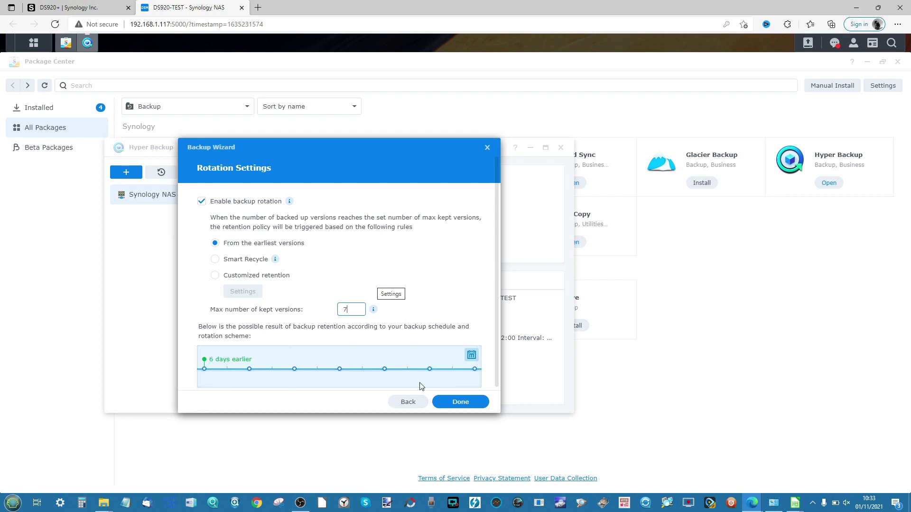
{"action": "left_click", "coordinate": [440, 404]}
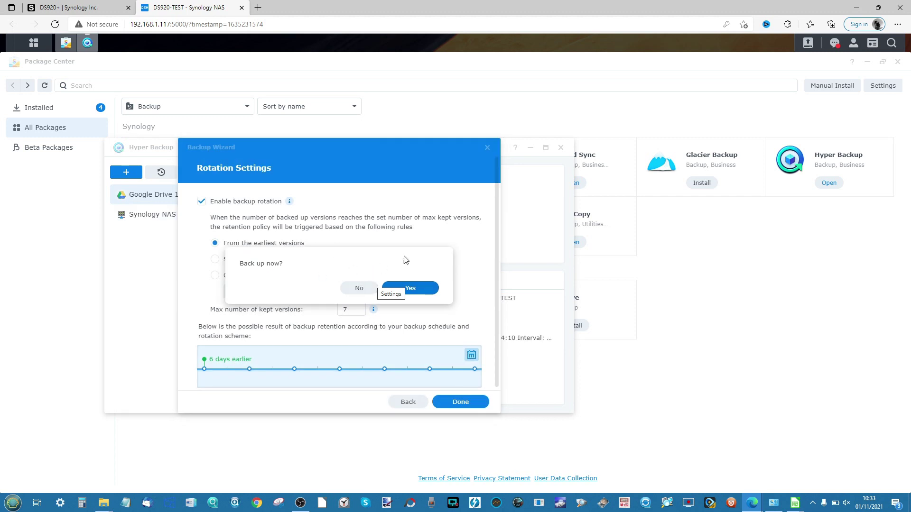
{"action": "left_click", "coordinate": [360, 288]}
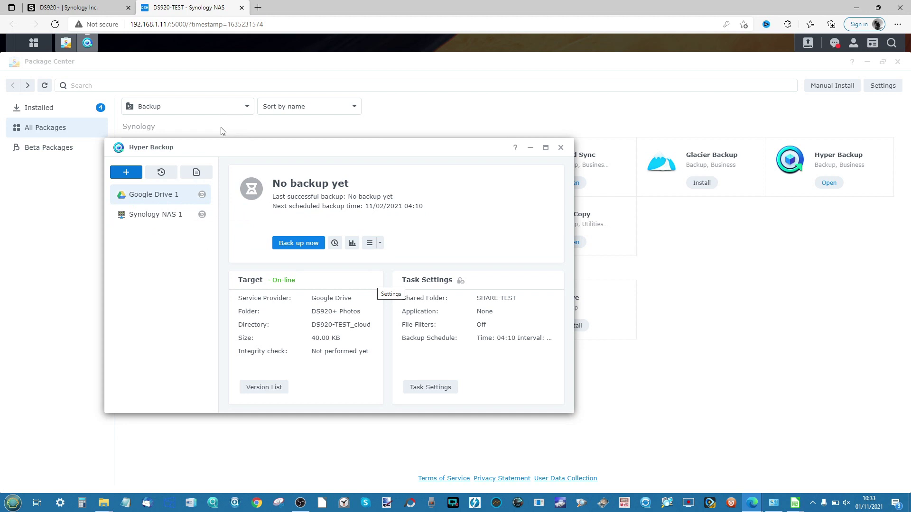
Close Hyper Backup and open the Cloud Sync package.
{"action": "left_click_drag", "start_coordinate": [219, 144], "coordinate": [196, 187]}
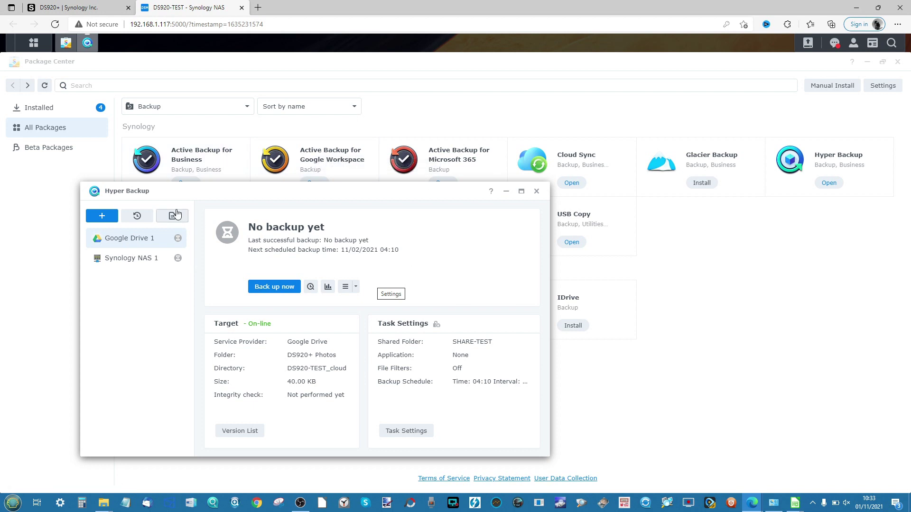
{"action": "left_click", "coordinate": [536, 191]}
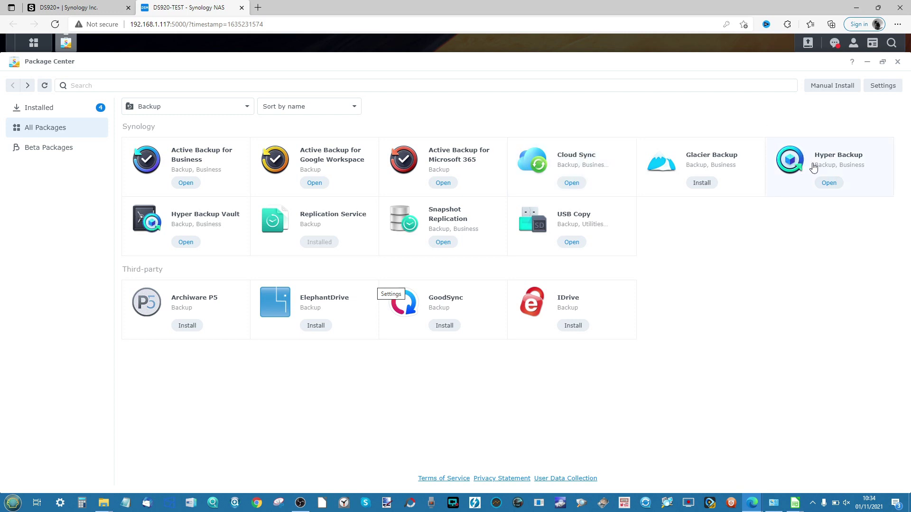
{"action": "left_click", "coordinate": [572, 183]}
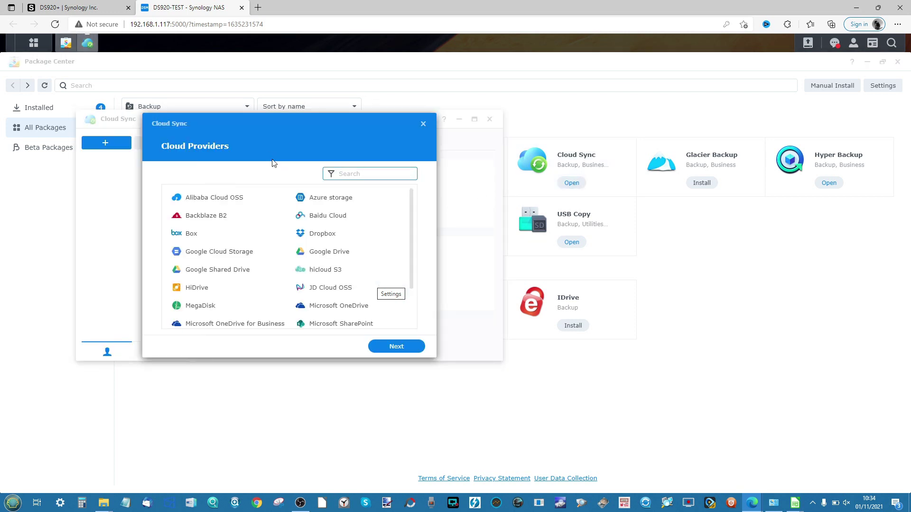
Look through the available cloud providers and choose Google Drive for the new Cloud Sync connection.
{"action": "scroll", "coordinate": [275, 217], "scroll_direction": "down", "scroll_amount": 3}
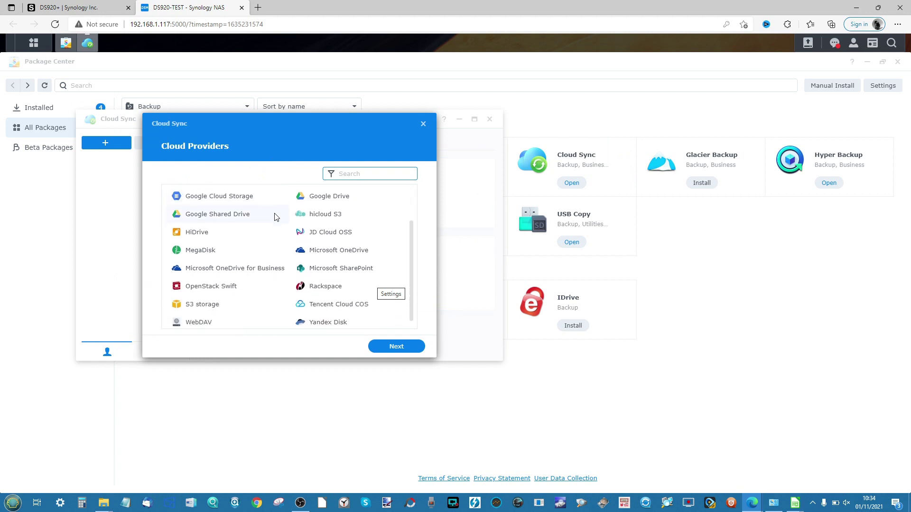
{"action": "scroll", "coordinate": [275, 217], "scroll_direction": "up", "scroll_amount": 3}
{"action": "scroll", "coordinate": [206, 222], "scroll_direction": "down", "scroll_amount": 3}
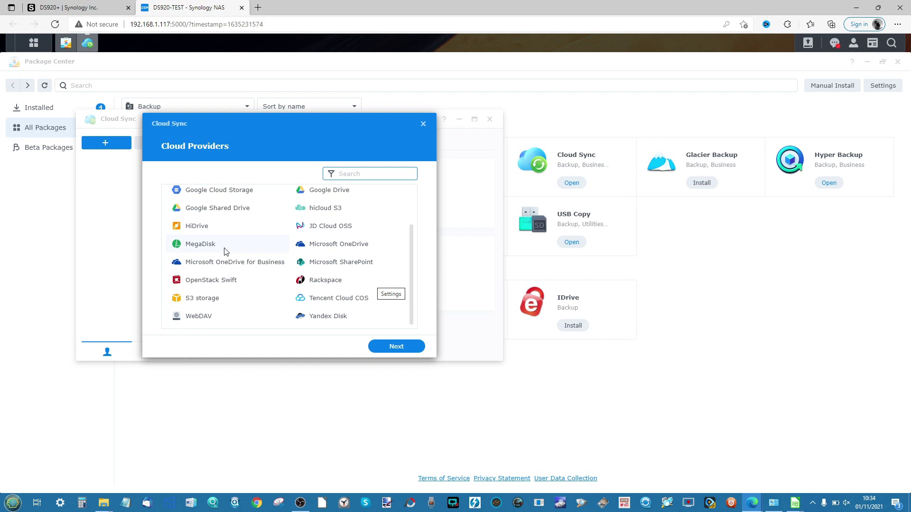
{"action": "scroll", "coordinate": [225, 251], "scroll_direction": "up", "scroll_amount": 3}
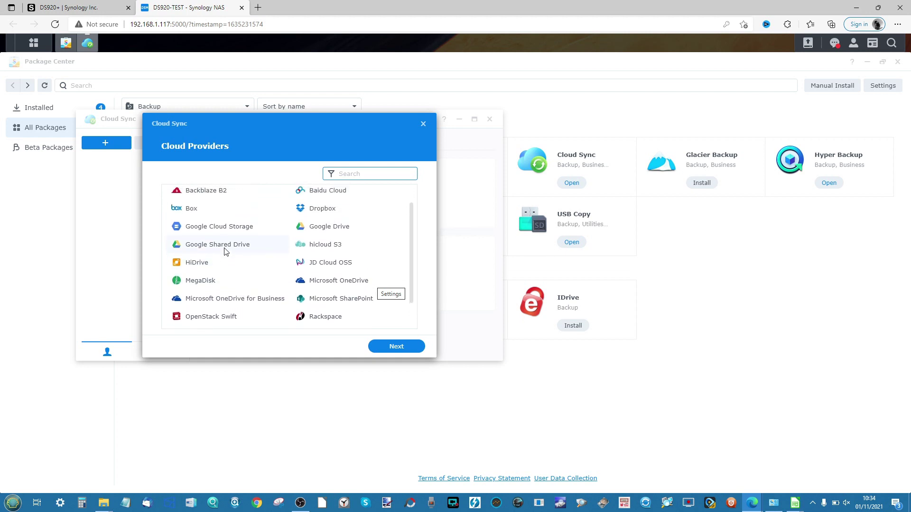
{"action": "scroll", "coordinate": [225, 251], "scroll_direction": "down", "scroll_amount": 3}
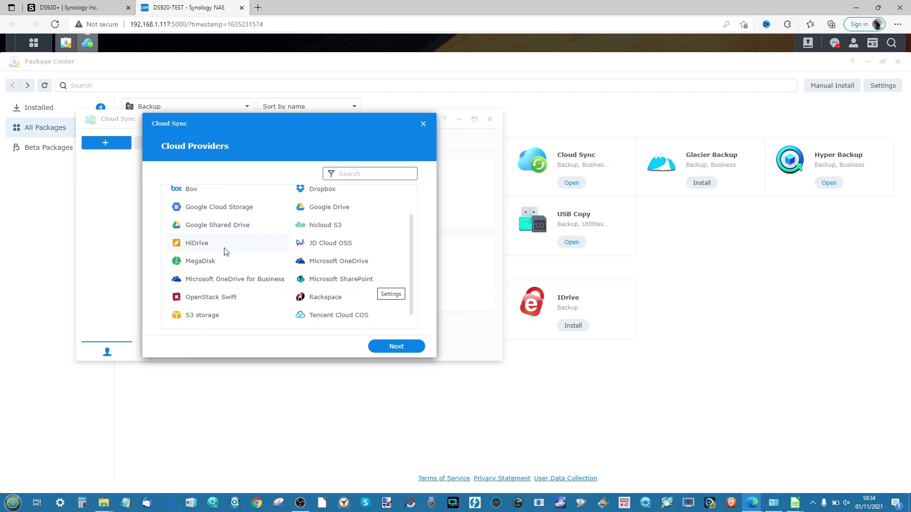
{"action": "scroll", "coordinate": [304, 312], "scroll_direction": "up", "scroll_amount": 3}
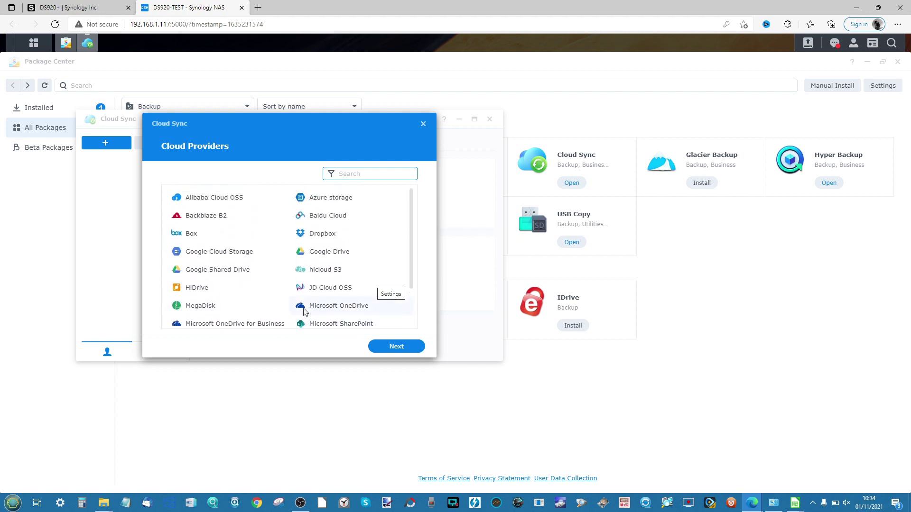
{"action": "left_click", "coordinate": [325, 254]}
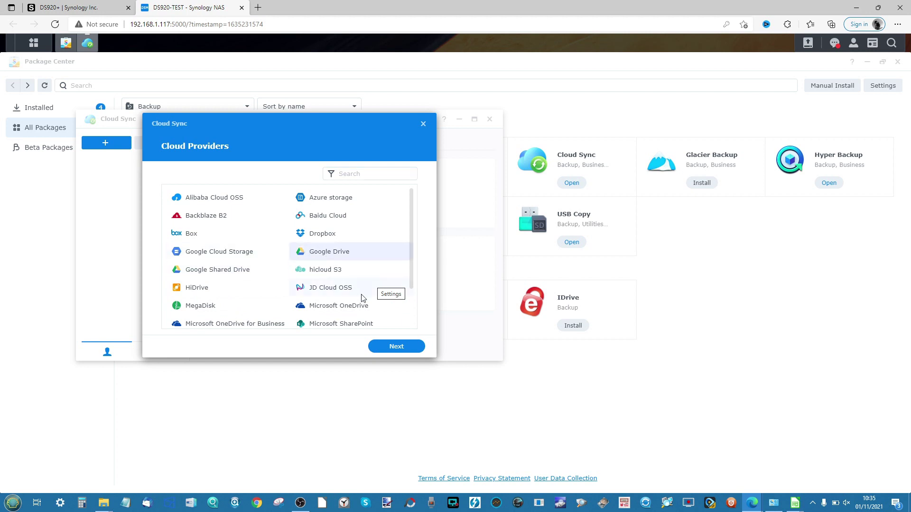
{"action": "left_click", "coordinate": [396, 347]}
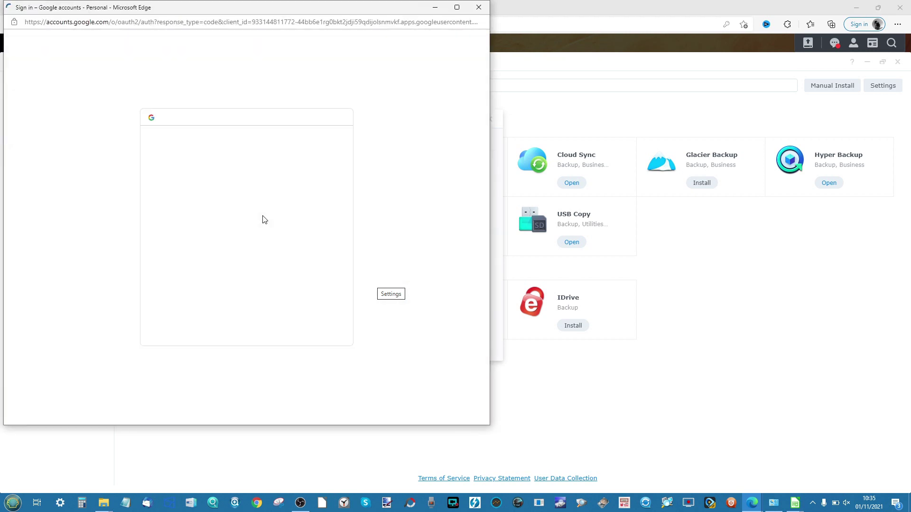
Choose the existing Google account, allow Cloud Sync to access its Drive files, and agree to the redirect back to the NAS.
{"action": "left_click", "coordinate": [218, 216]}
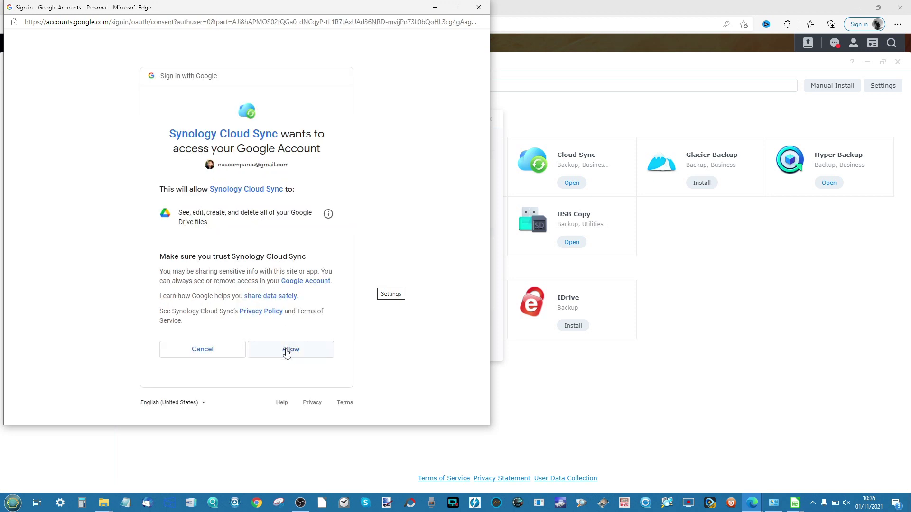
{"action": "left_click", "coordinate": [287, 352]}
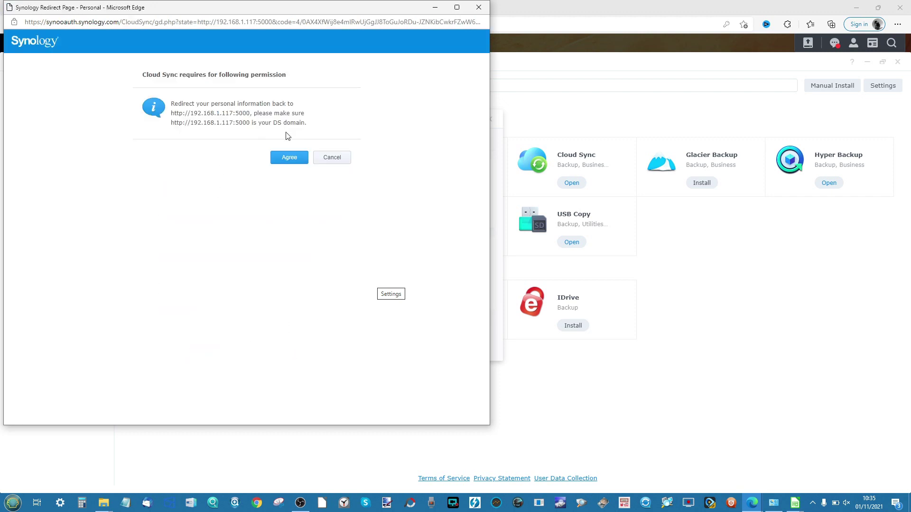
{"action": "left_click", "coordinate": [289, 158]}
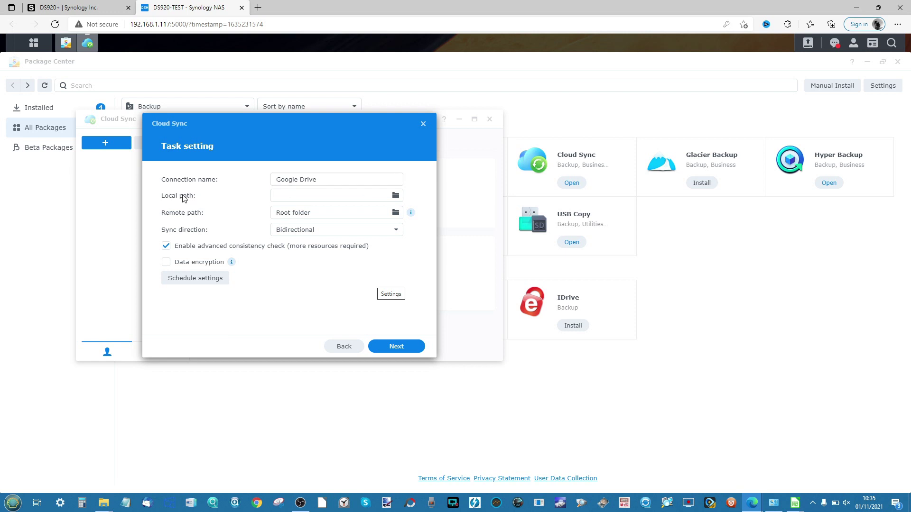
Open the local path selection for the Google Drive sync task and look through the home and homes folders.
{"action": "left_click", "coordinate": [398, 203]}
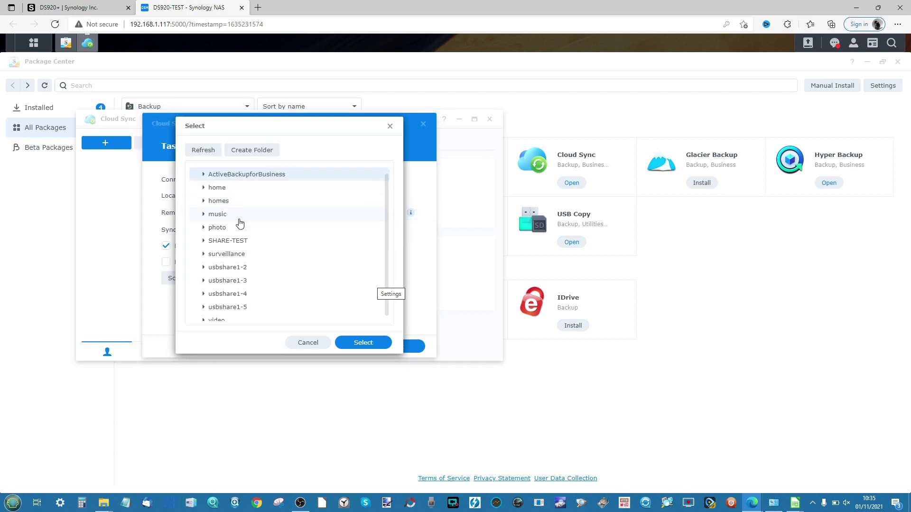
{"action": "left_click", "coordinate": [203, 229]}
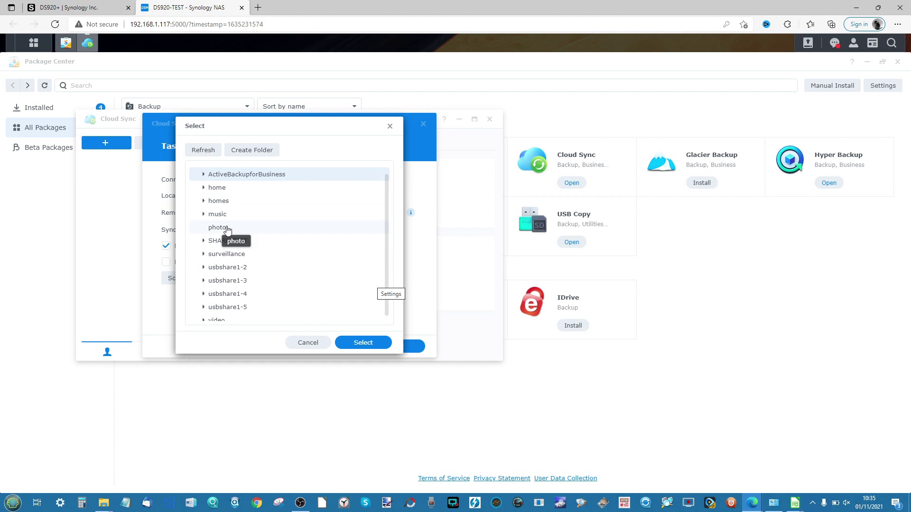
{"action": "scroll", "coordinate": [209, 253], "scroll_direction": "down", "scroll_amount": 1}
{"action": "scroll", "coordinate": [209, 254], "scroll_direction": "up", "scroll_amount": 1}
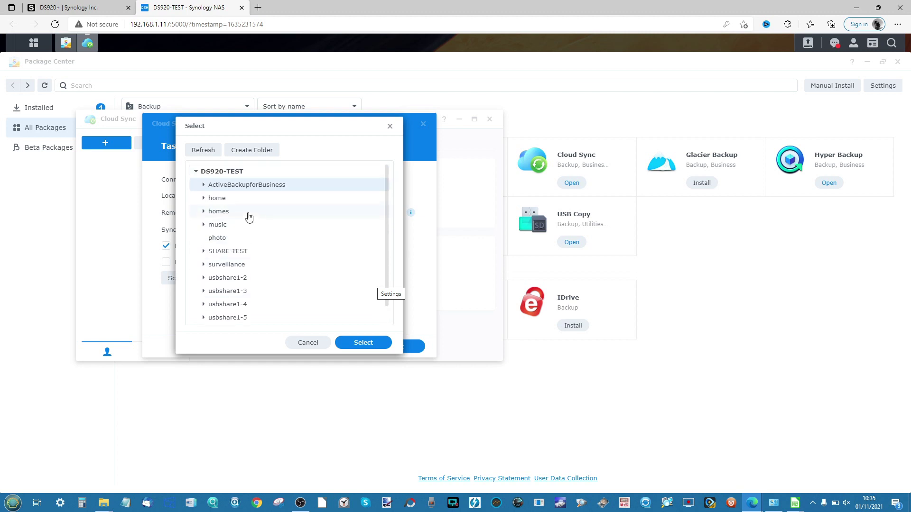
{"action": "left_click", "coordinate": [203, 213]}
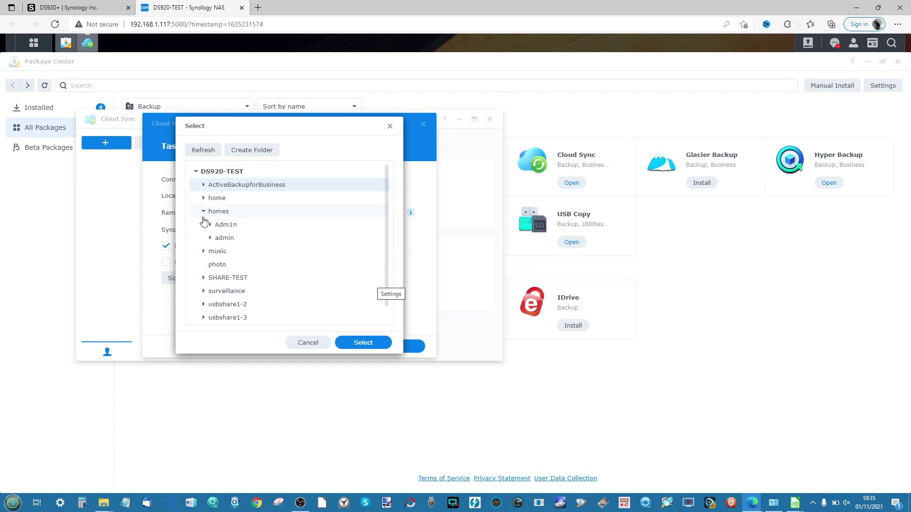
{"action": "left_click", "coordinate": [203, 199]}
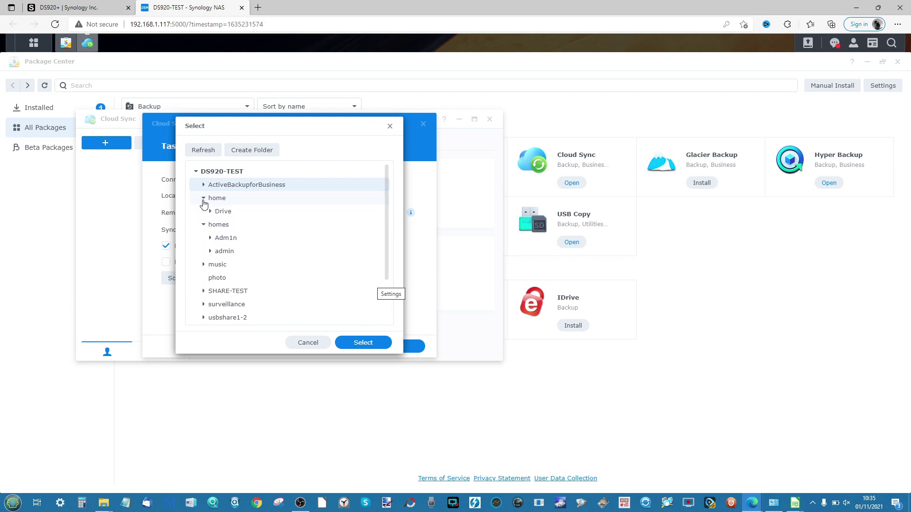
{"action": "left_click", "coordinate": [210, 238]}
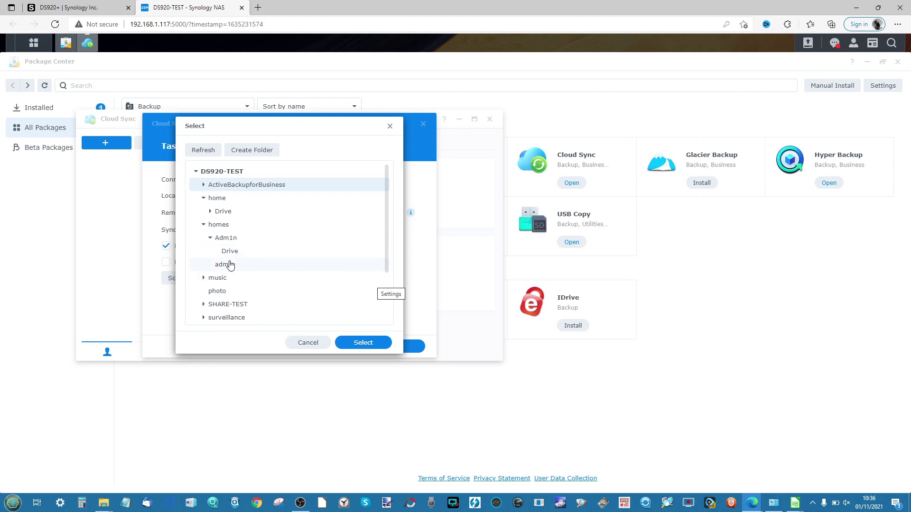
{"action": "left_click", "coordinate": [229, 264]}
{"action": "scroll", "coordinate": [230, 264], "scroll_direction": "down", "scroll_amount": 1}
{"action": "scroll", "coordinate": [229, 264], "scroll_direction": "down", "scroll_amount": 1}
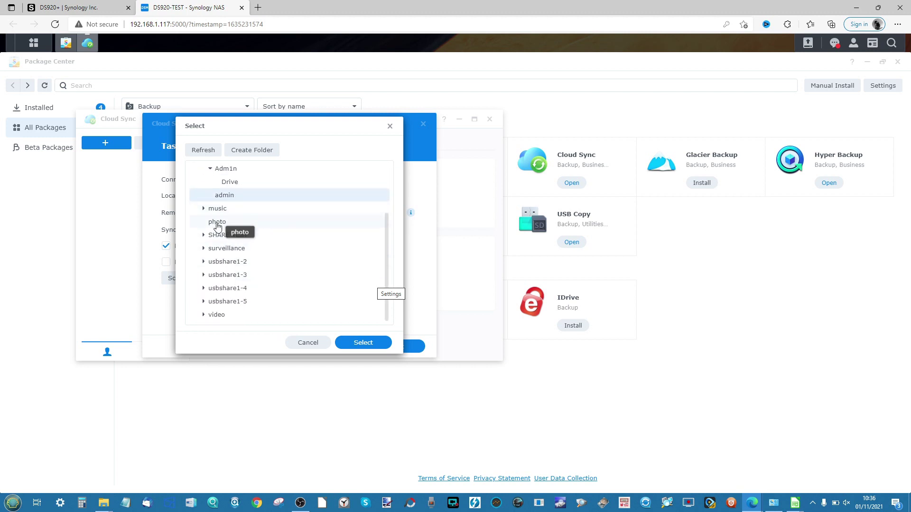
Set the sync task's local path to the Cricket in Hove folder under Photos in SHARE-TEST/PLEX TEST MEDIA.
{"action": "left_click", "coordinate": [204, 235]}
{"action": "left_click", "coordinate": [211, 263]}
{"action": "scroll", "coordinate": [210, 268], "scroll_direction": "down", "scroll_amount": 1}
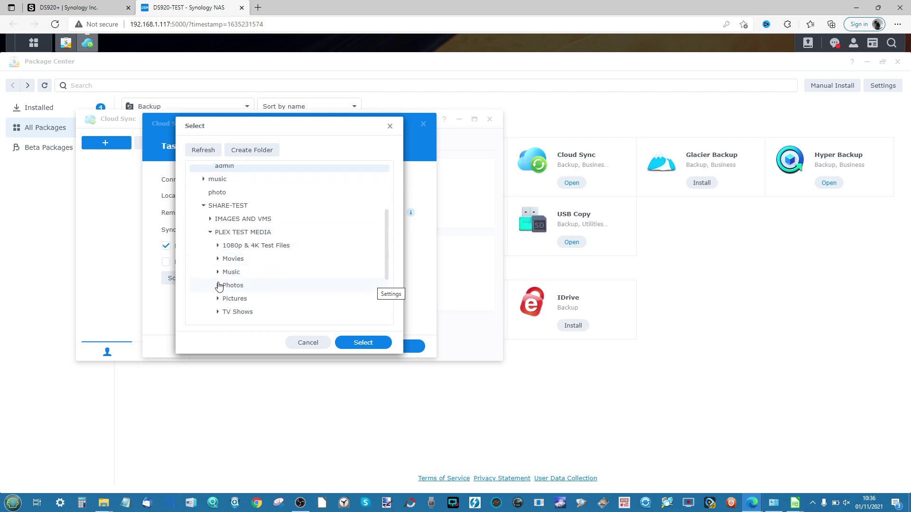
{"action": "left_click", "coordinate": [217, 286]}
{"action": "scroll", "coordinate": [219, 286], "scroll_direction": "down", "scroll_amount": 1}
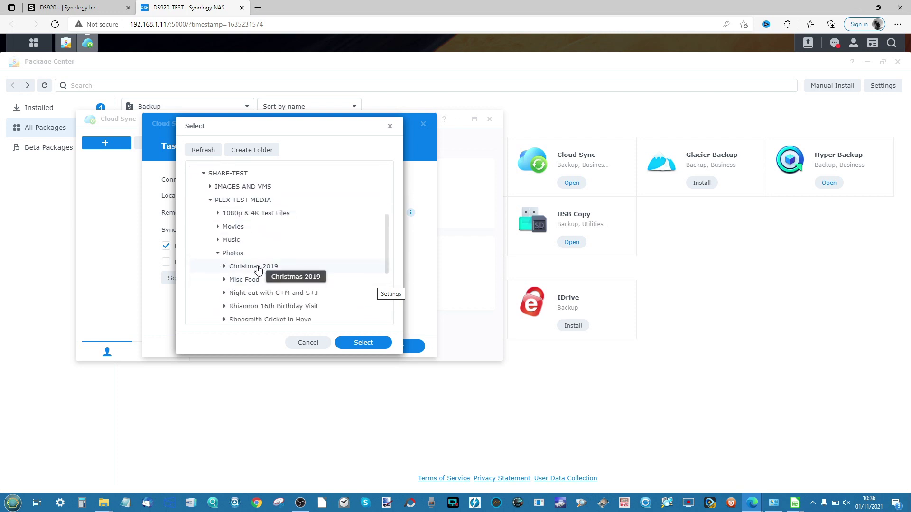
{"action": "scroll", "coordinate": [272, 251], "scroll_direction": "down", "scroll_amount": 1}
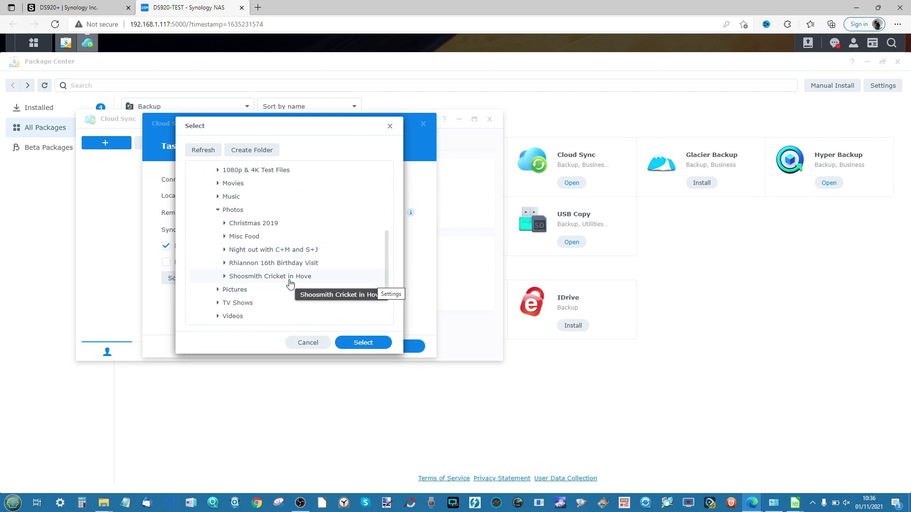
{"action": "left_click", "coordinate": [273, 277]}
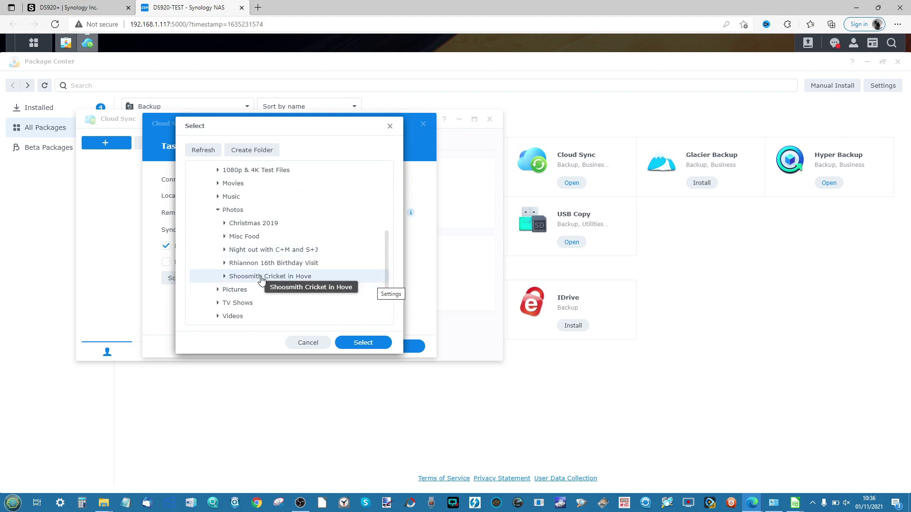
{"action": "left_click", "coordinate": [370, 346]}
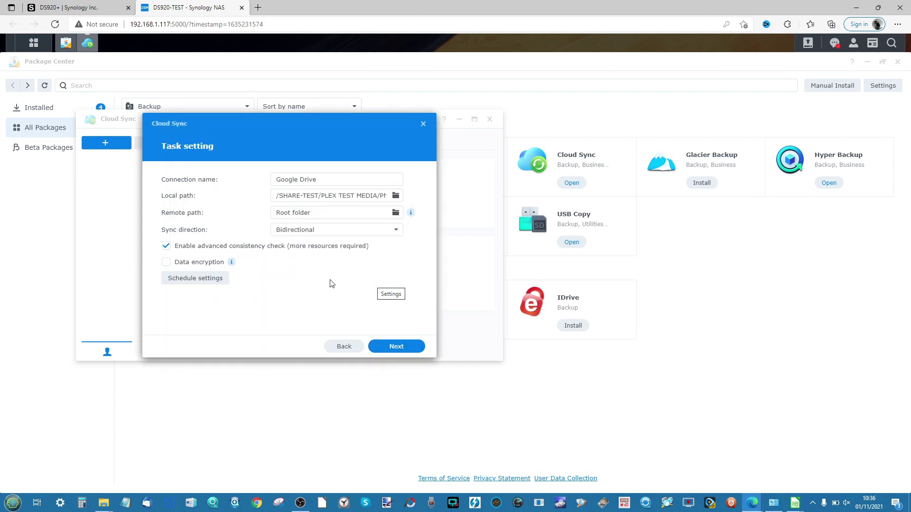
{"action": "left_click_drag", "start_coordinate": [325, 197], "coordinate": [455, 213]}
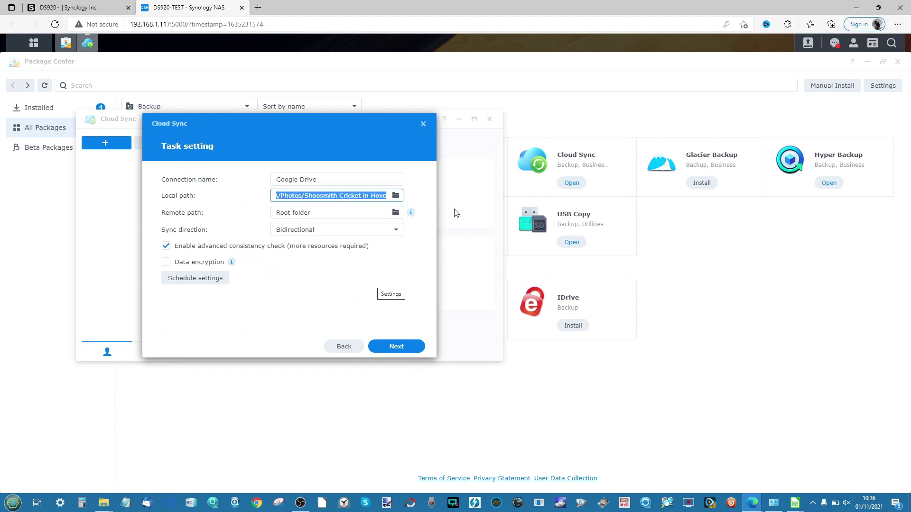
Look through the Google Drive folders and set the sync task's remote path to DS920+ Photos.
{"action": "left_click", "coordinate": [396, 214]}
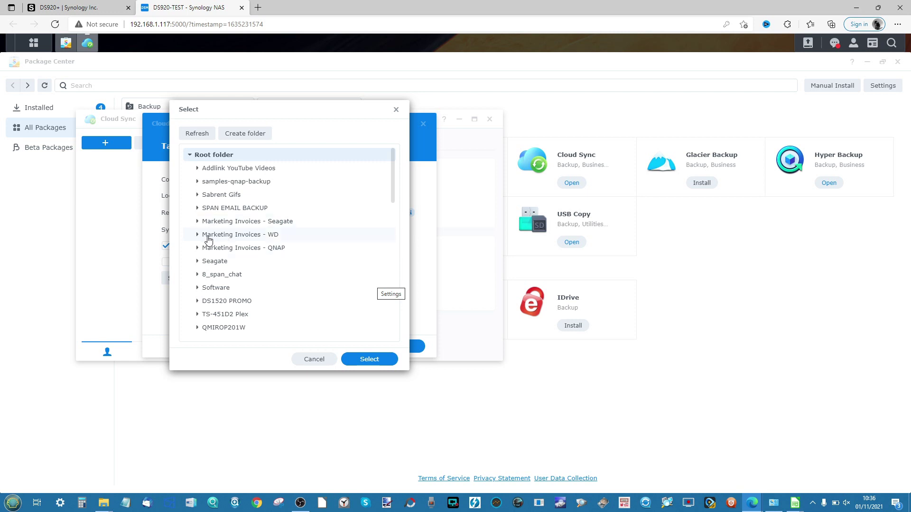
{"action": "scroll", "coordinate": [221, 278], "scroll_direction": "down", "scroll_amount": 3}
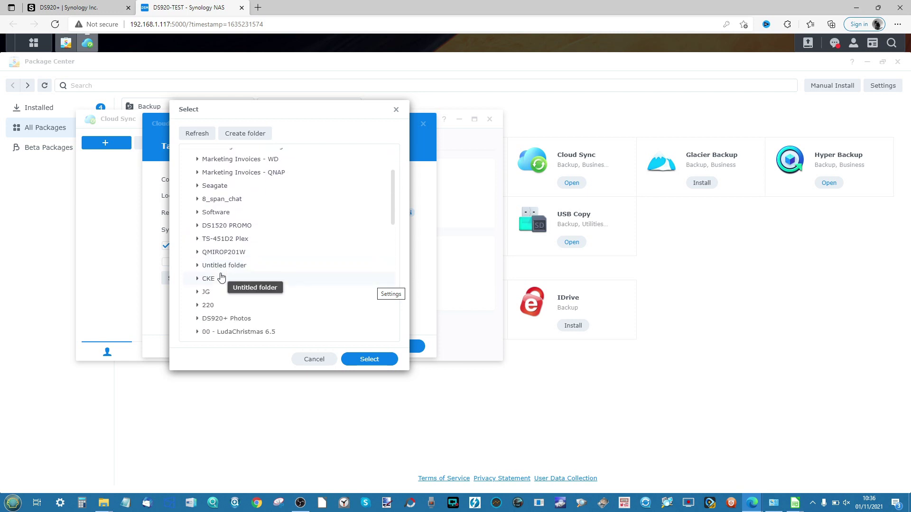
{"action": "scroll", "coordinate": [221, 278], "scroll_direction": "up", "scroll_amount": 4}
{"action": "scroll", "coordinate": [220, 278], "scroll_direction": "down", "scroll_amount": 10}
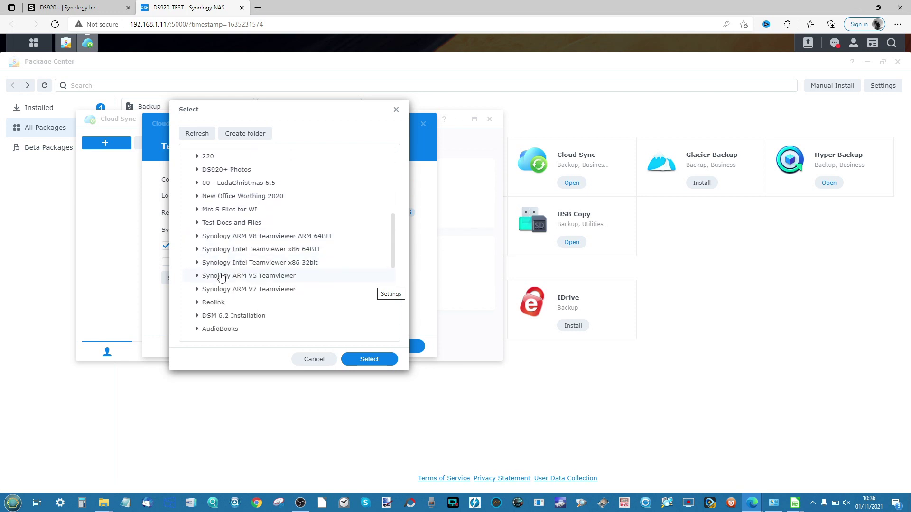
{"action": "scroll", "coordinate": [220, 278], "scroll_direction": "up", "scroll_amount": 5}
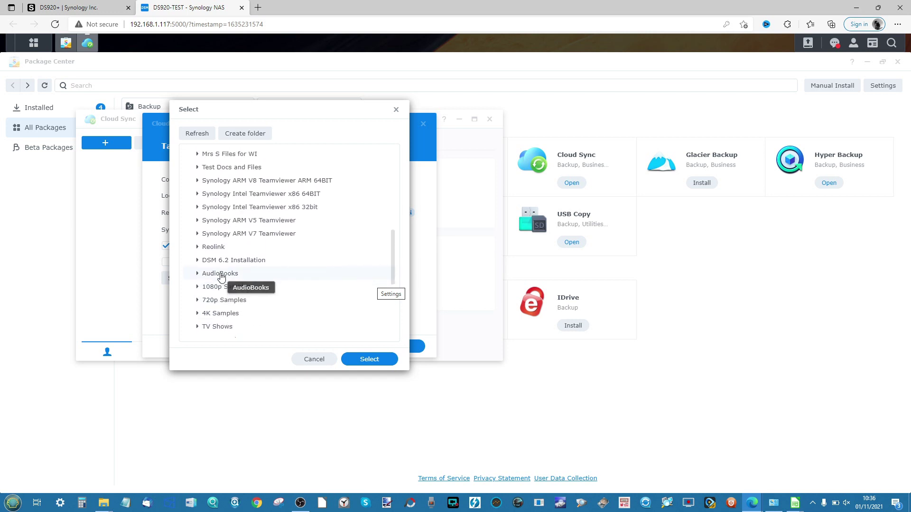
{"action": "scroll", "coordinate": [221, 276], "scroll_direction": "up", "scroll_amount": 3}
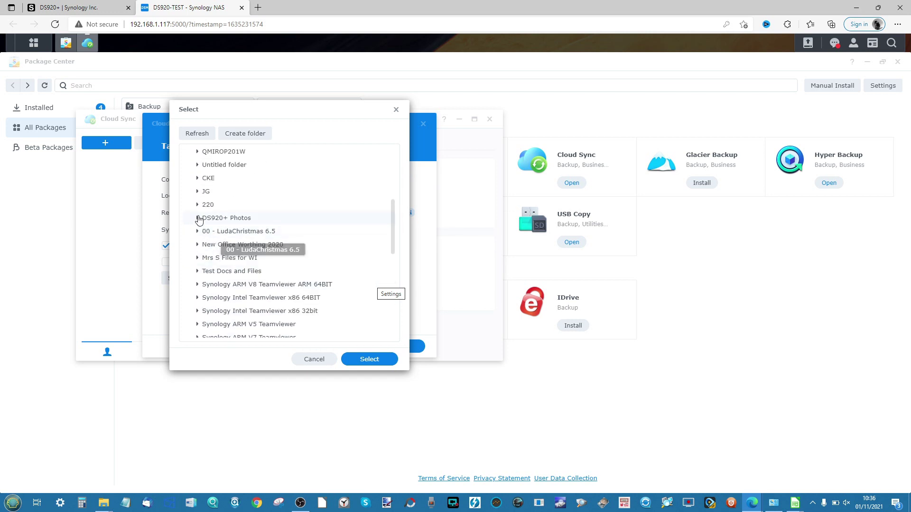
{"action": "left_click", "coordinate": [215, 221]}
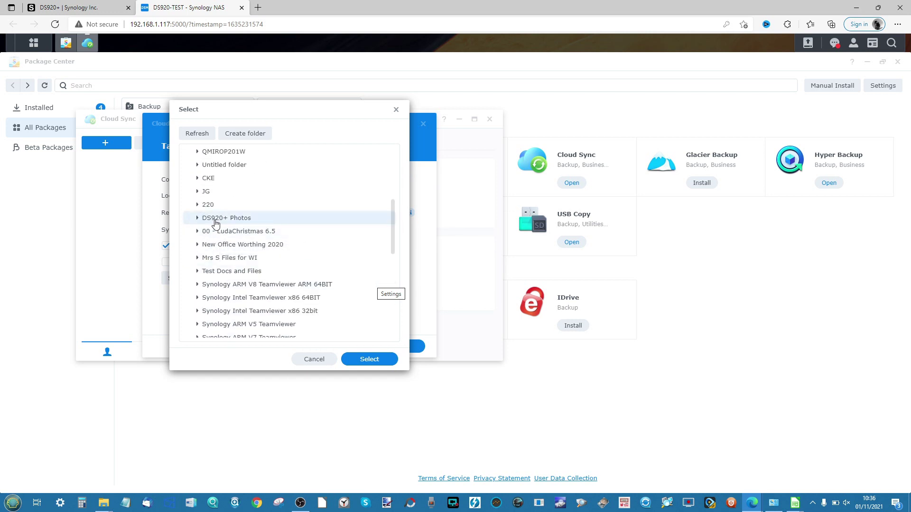
{"action": "left_click", "coordinate": [369, 360]}
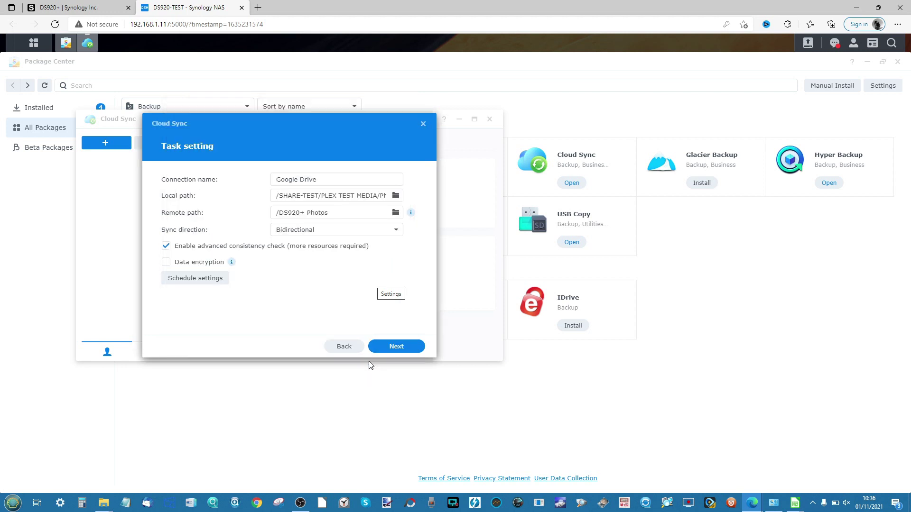
Set the sync direction to Upload local changes only and enable a schedule that suspends the task Monday to Friday from hour 9 through 17.
{"action": "left_click", "coordinate": [288, 233]}
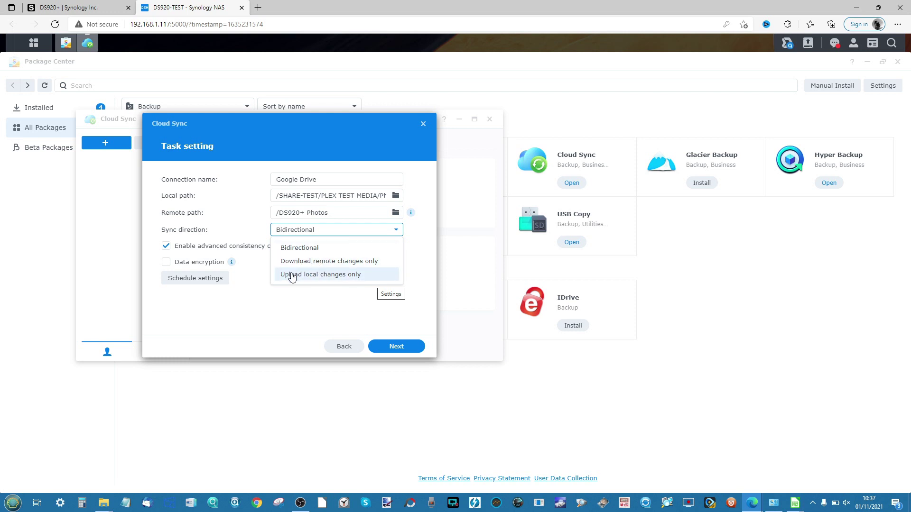
{"action": "left_click", "coordinate": [301, 275]}
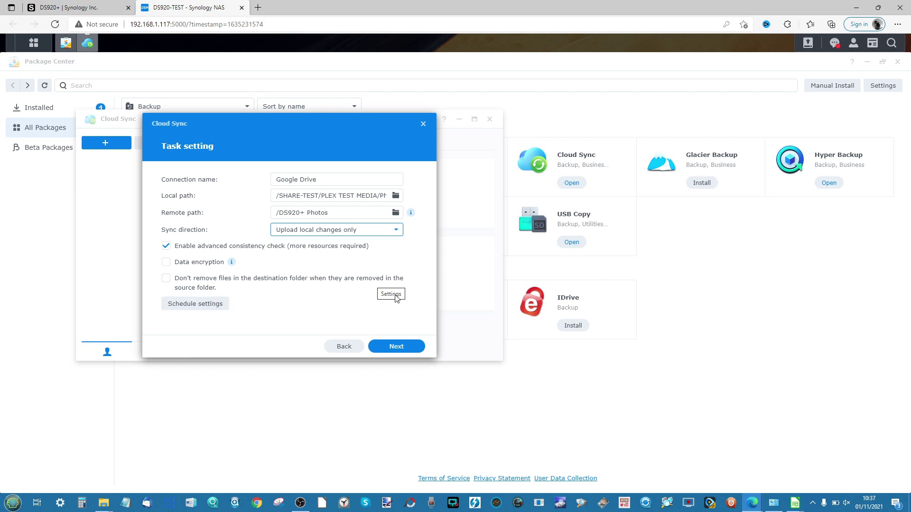
{"action": "left_click", "coordinate": [190, 308]}
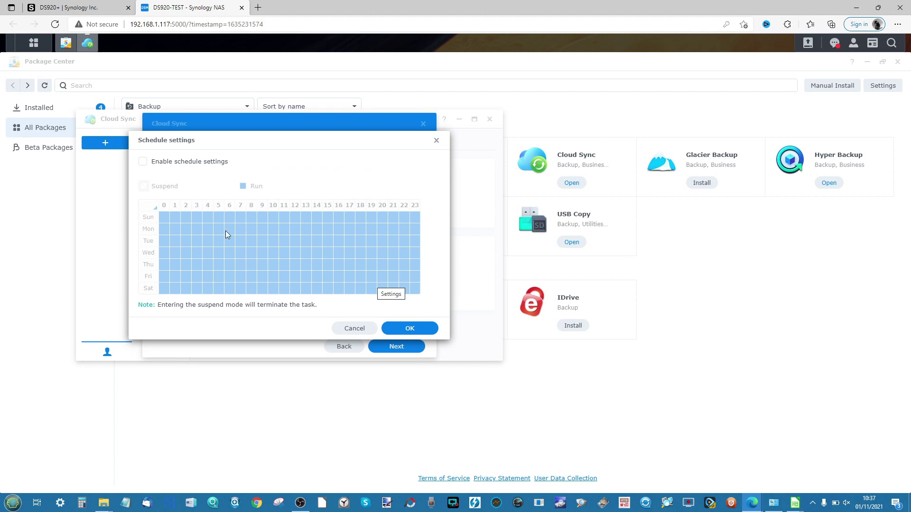
{"action": "left_click", "coordinate": [144, 161]}
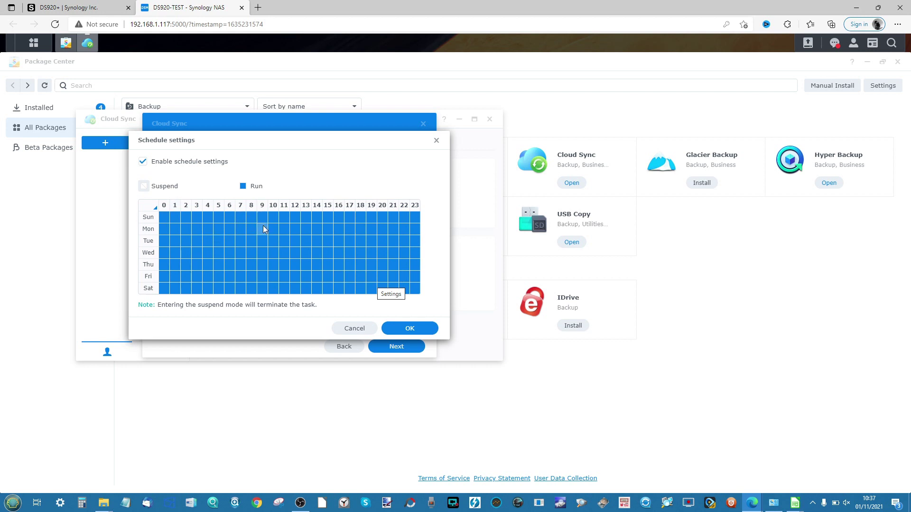
{"action": "left_click_drag", "start_coordinate": [263, 230], "coordinate": [353, 276]}
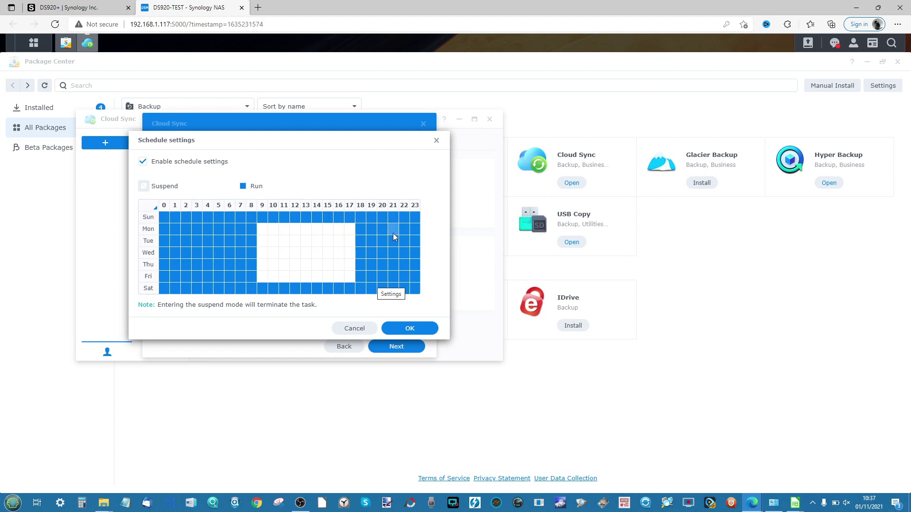
{"action": "left_click", "coordinate": [397, 329]}
Check the folder and file filter options in the task's advanced settings and finish creating the Google Drive sync task.
{"action": "left_click", "coordinate": [405, 347]}
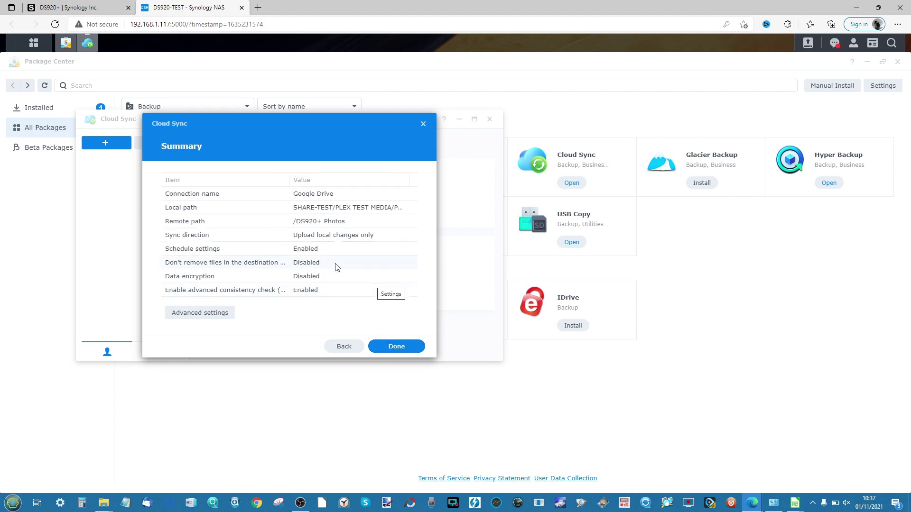
{"action": "left_click", "coordinate": [211, 315]}
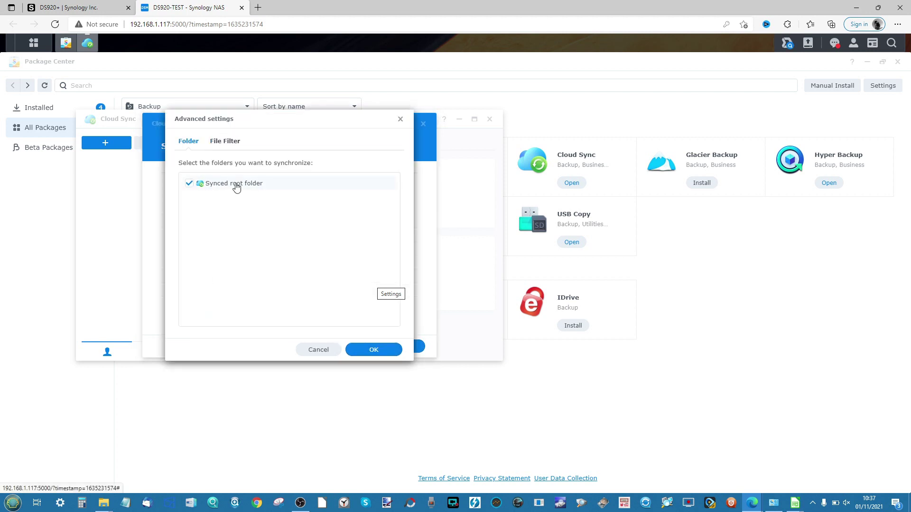
{"action": "left_click", "coordinate": [227, 142]}
{"action": "left_click", "coordinate": [195, 141]}
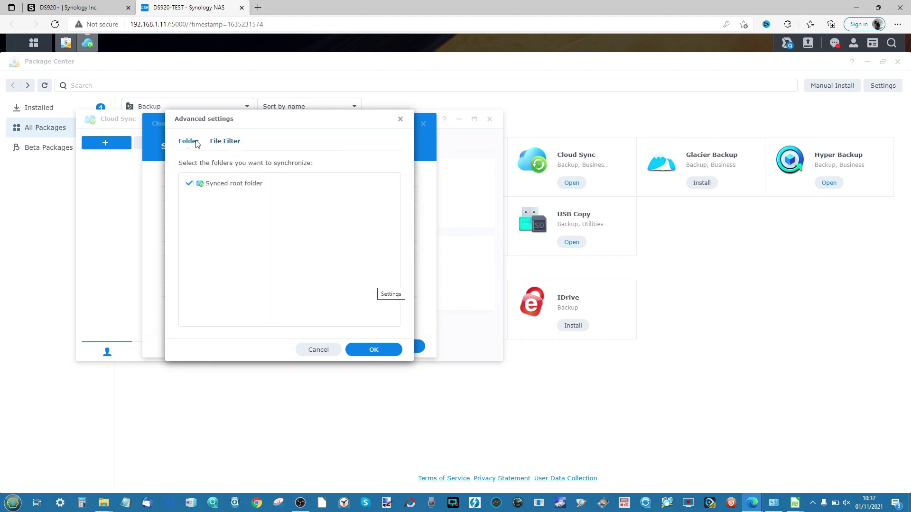
{"action": "left_click", "coordinate": [400, 120]}
{"action": "left_click", "coordinate": [381, 352]}
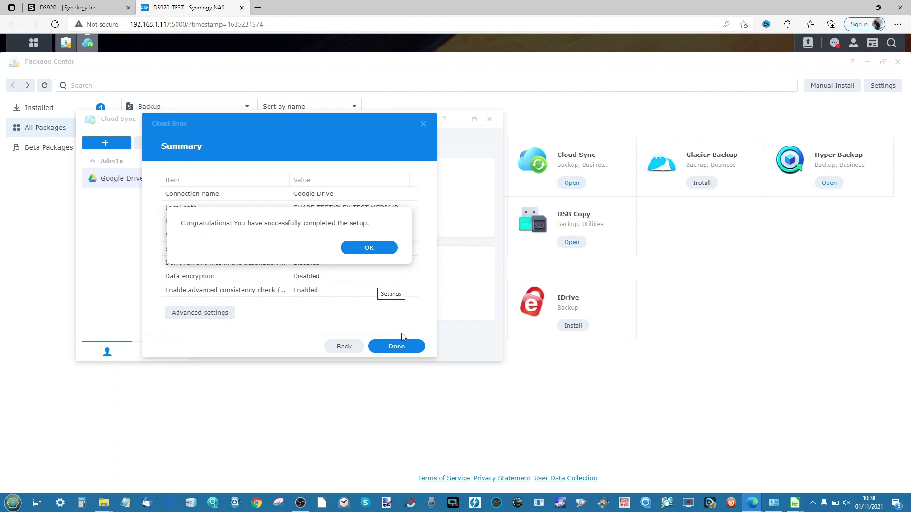
{"action": "left_click", "coordinate": [364, 249]}
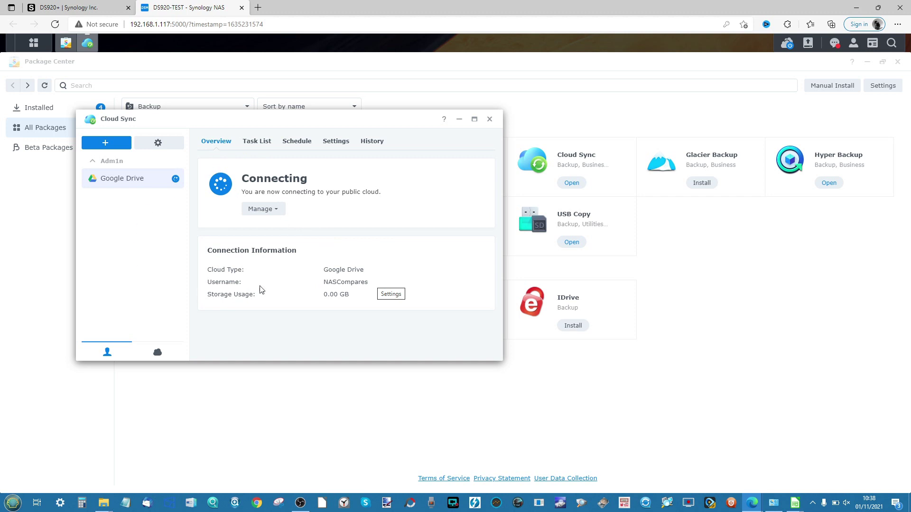
Compare the connection list grouped by cloud type and by user, and look through the providers available for another connection.
{"action": "left_click", "coordinate": [157, 352]}
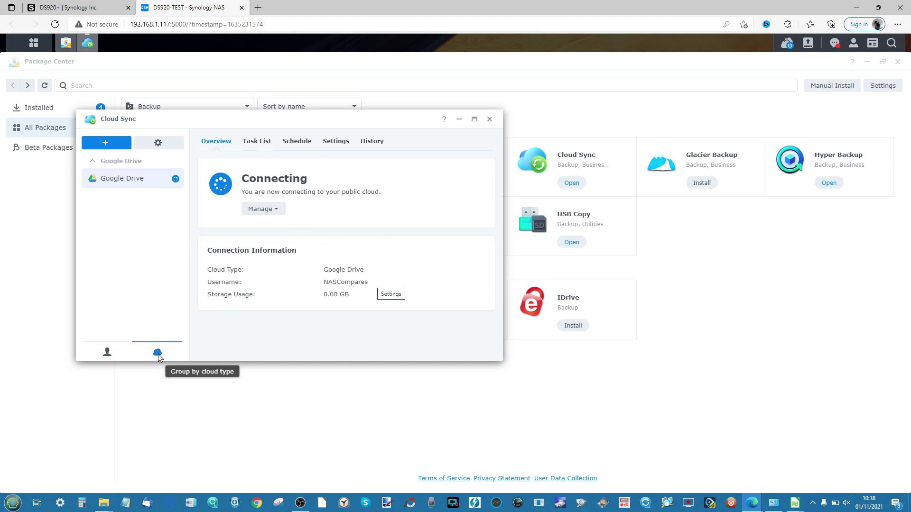
{"action": "left_click", "coordinate": [107, 352]}
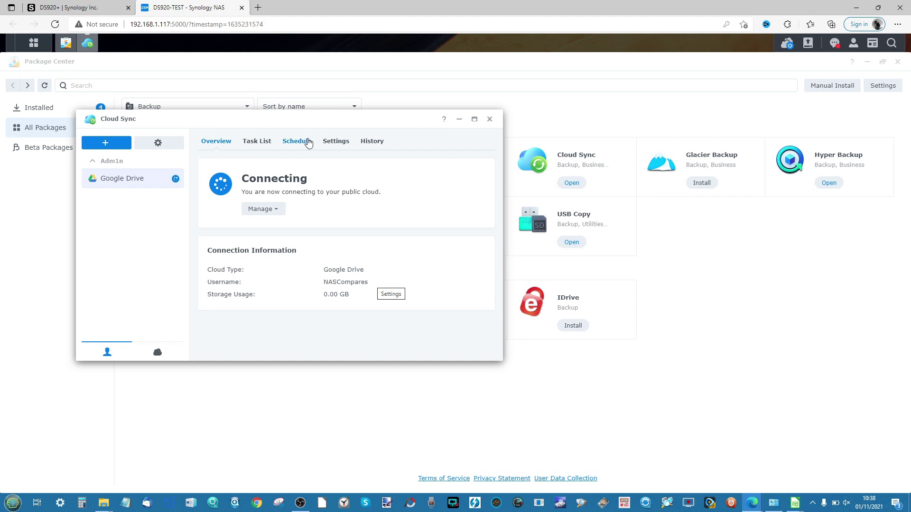
{"action": "left_click", "coordinate": [105, 142]}
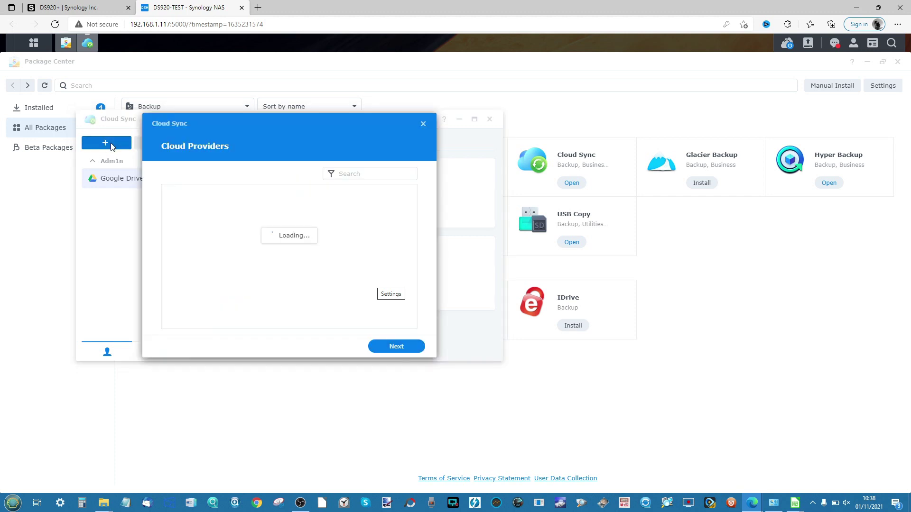
{"action": "scroll", "coordinate": [248, 252], "scroll_direction": "down", "scroll_amount": 2}
{"action": "scroll", "coordinate": [249, 253], "scroll_direction": "up", "scroll_amount": 1}
{"action": "scroll", "coordinate": [249, 254], "scroll_direction": "down", "scroll_amount": 1}
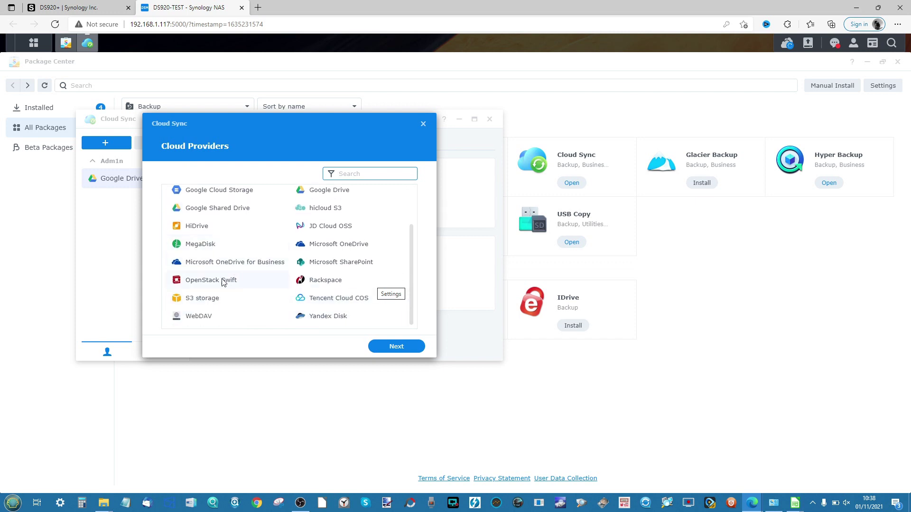
{"action": "scroll", "coordinate": [228, 230], "scroll_direction": "up", "scroll_amount": 2}
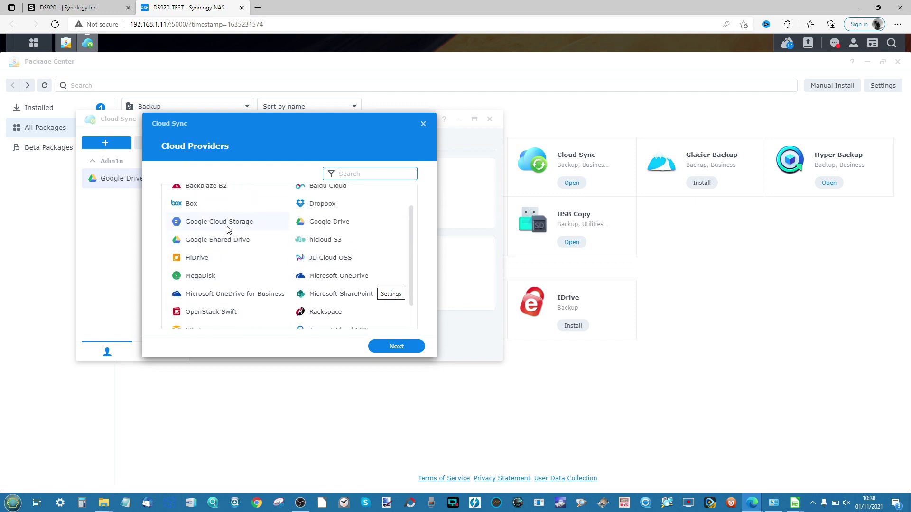
{"action": "scroll", "coordinate": [287, 248], "scroll_direction": "down", "scroll_amount": 2}
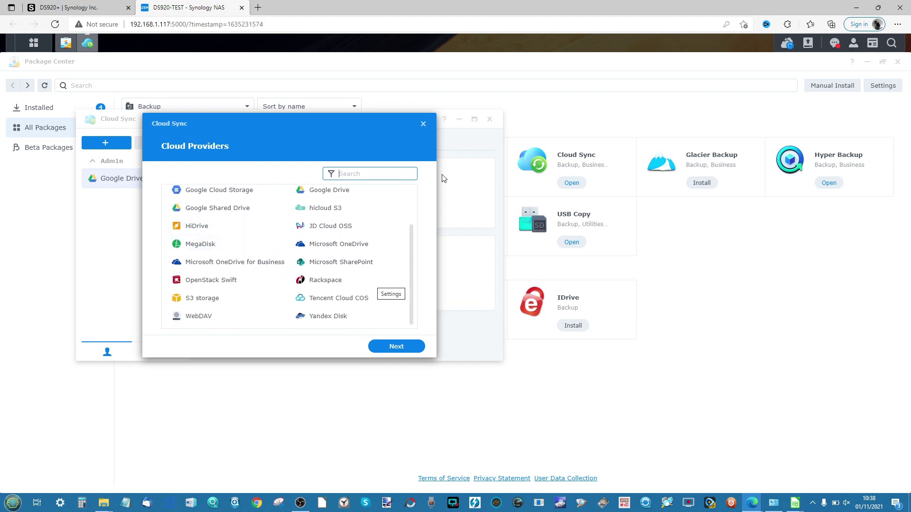
{"action": "left_click", "coordinate": [423, 123]}
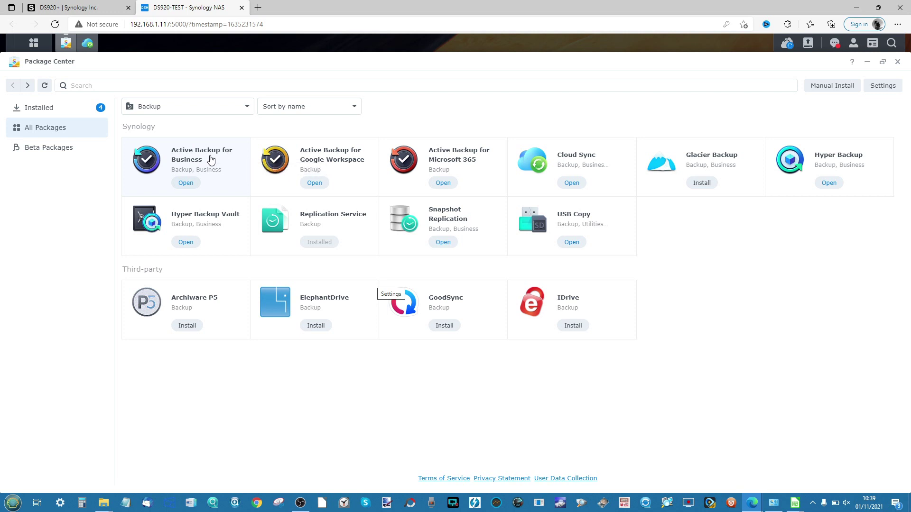
Open the Active Backup for Business package, and open the QuickConnect settings under External Access in Control Panel.
{"action": "left_click", "coordinate": [191, 186]}
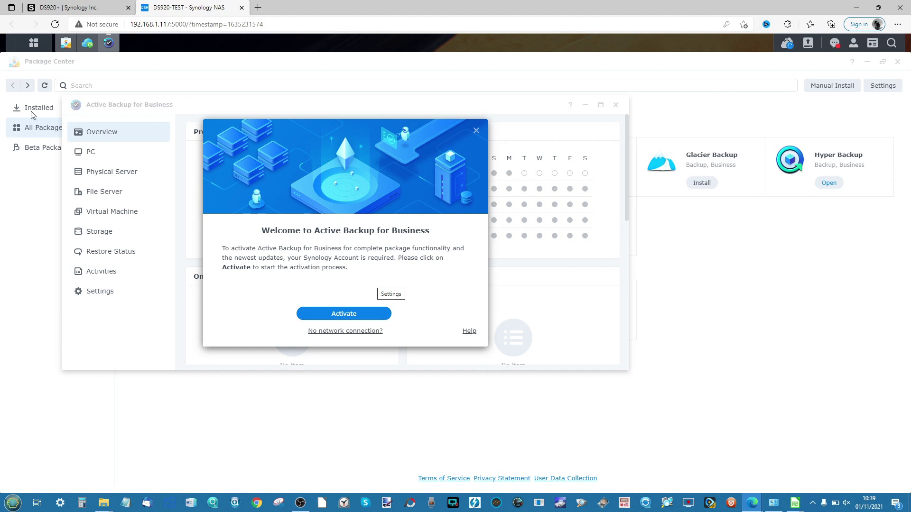
{"action": "left_click", "coordinate": [34, 43]}
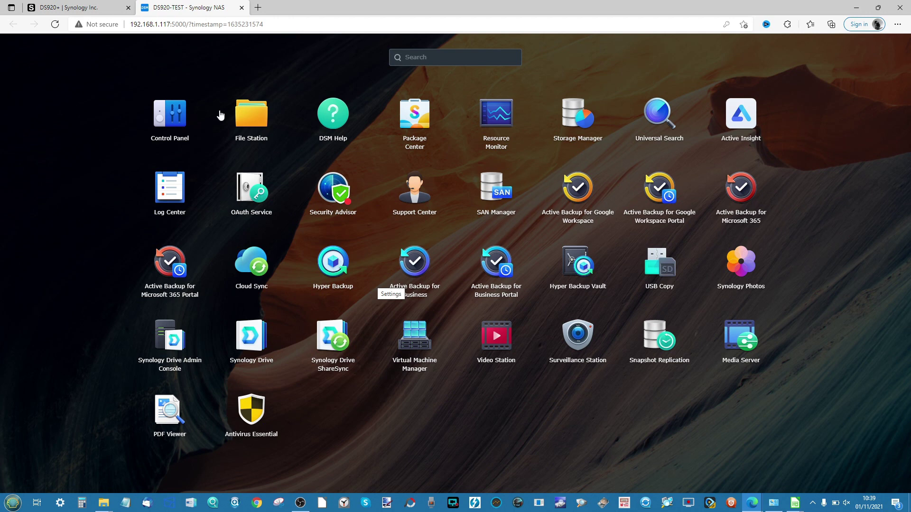
{"action": "left_click", "coordinate": [176, 116]}
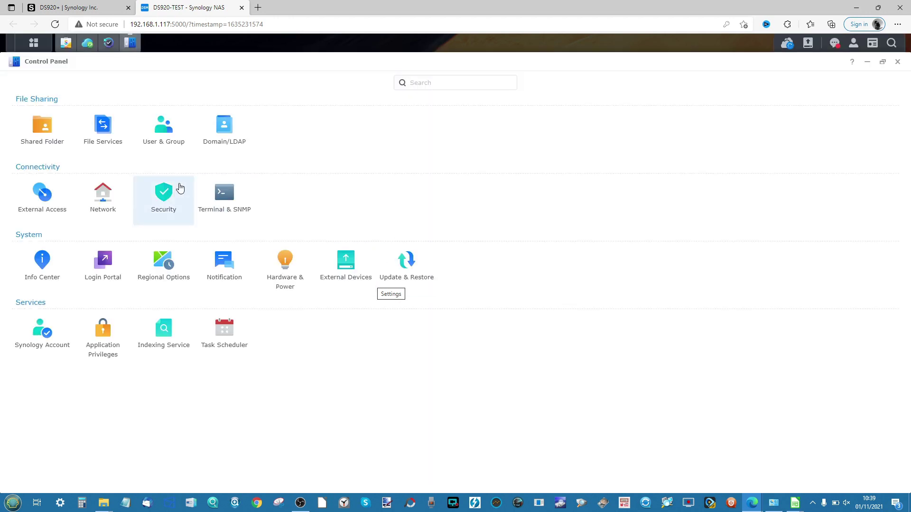
{"action": "left_click", "coordinate": [59, 196]}
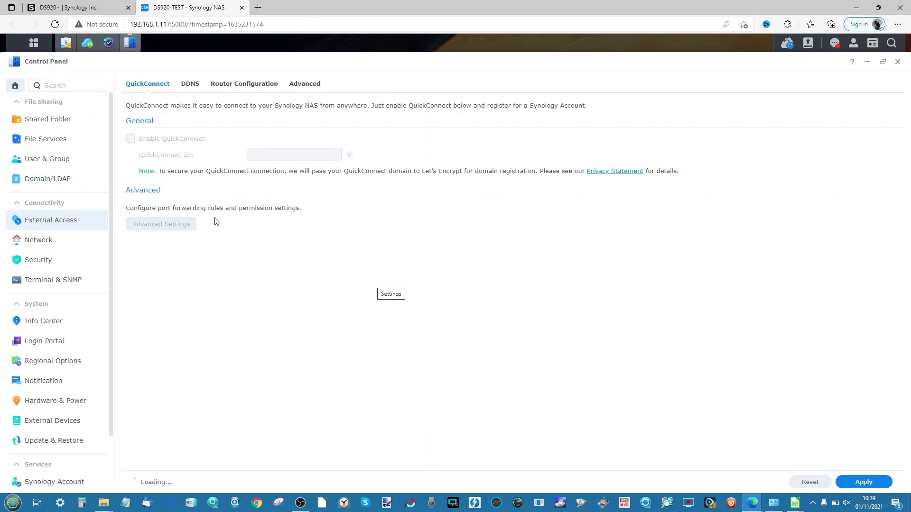
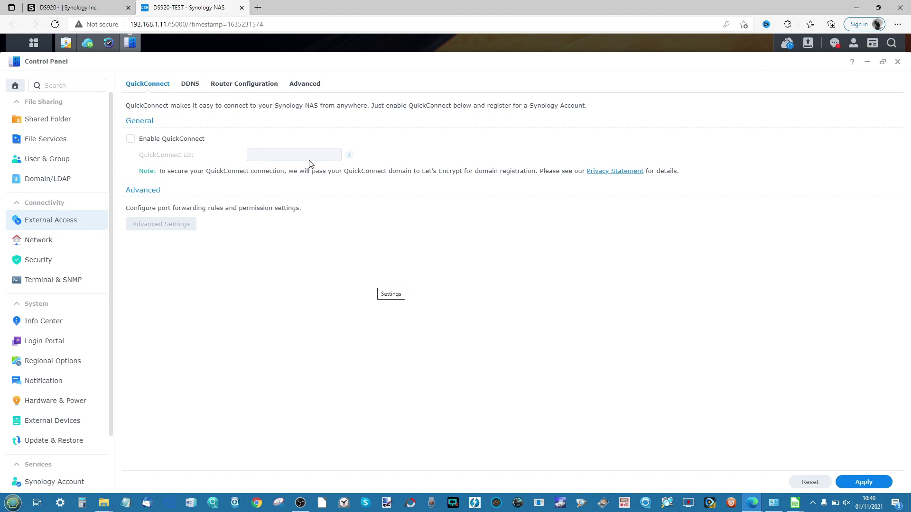
Close the Control Panel window and dismiss the Active Backup for Business activation screen to get back to the package list.
{"action": "left_click", "coordinate": [884, 65]}
{"action": "left_click", "coordinate": [562, 74]}
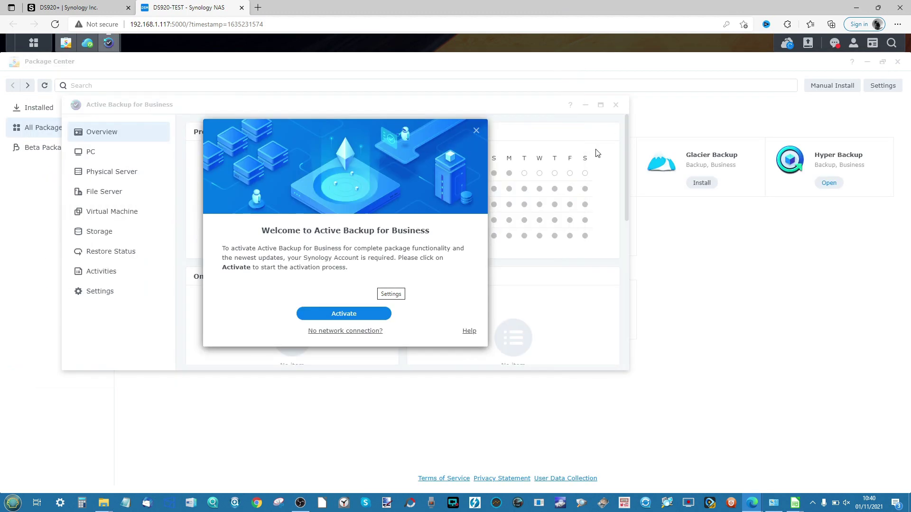
{"action": "left_click", "coordinate": [477, 131]}
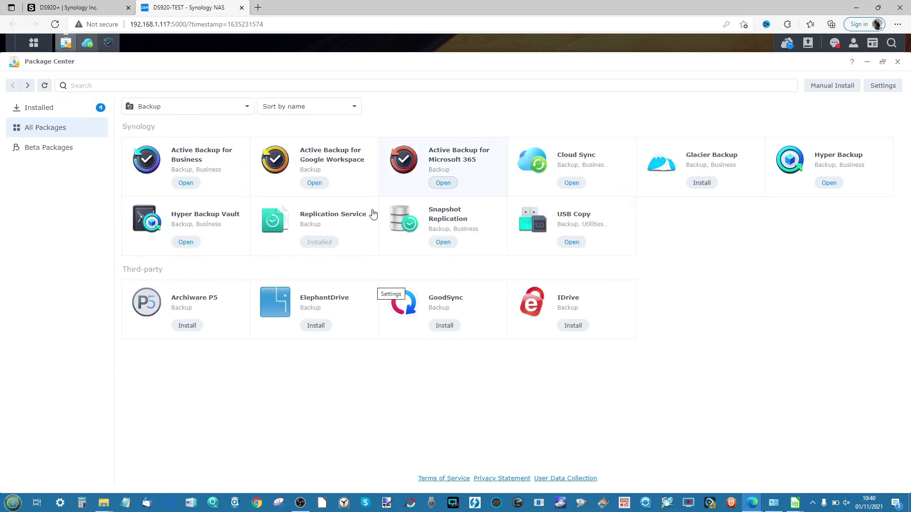
View the Active Backup for Google Workspace package page, launch the package and exit its activation screen.
{"action": "left_click", "coordinate": [320, 158]}
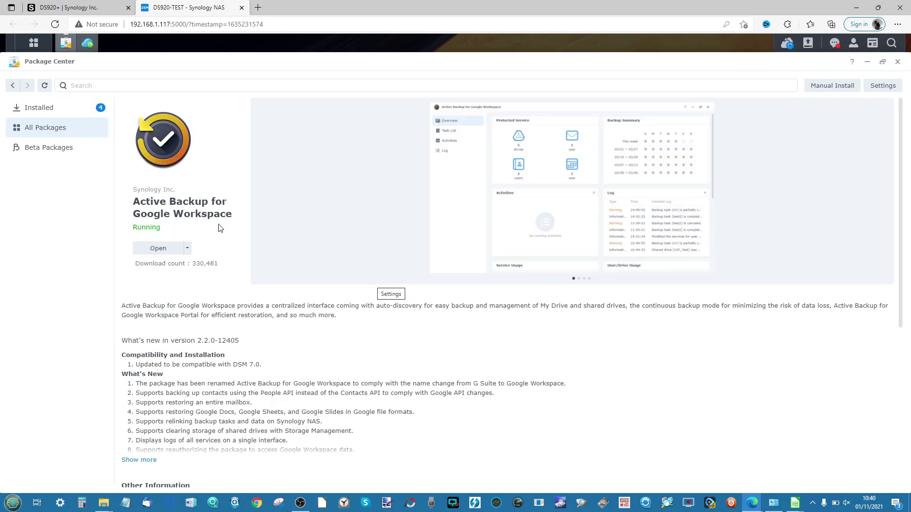
{"action": "left_click", "coordinate": [158, 251]}
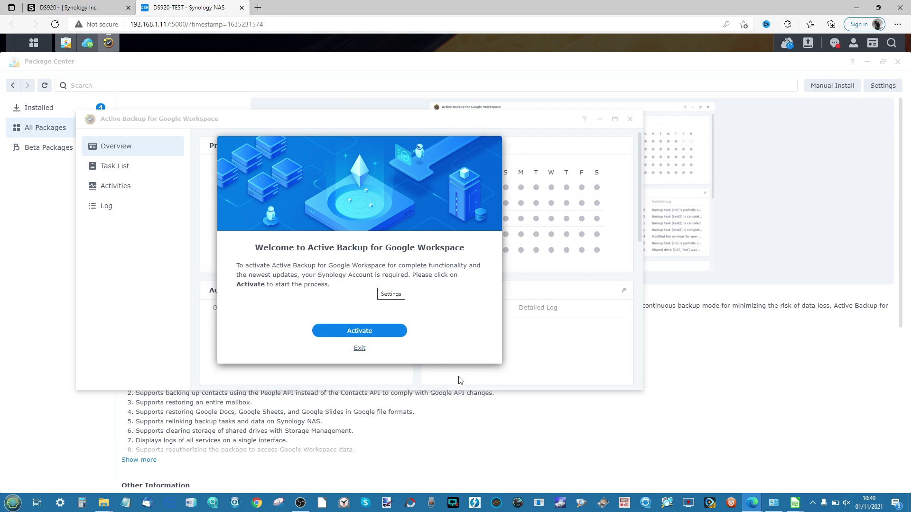
{"action": "left_click", "coordinate": [360, 348]}
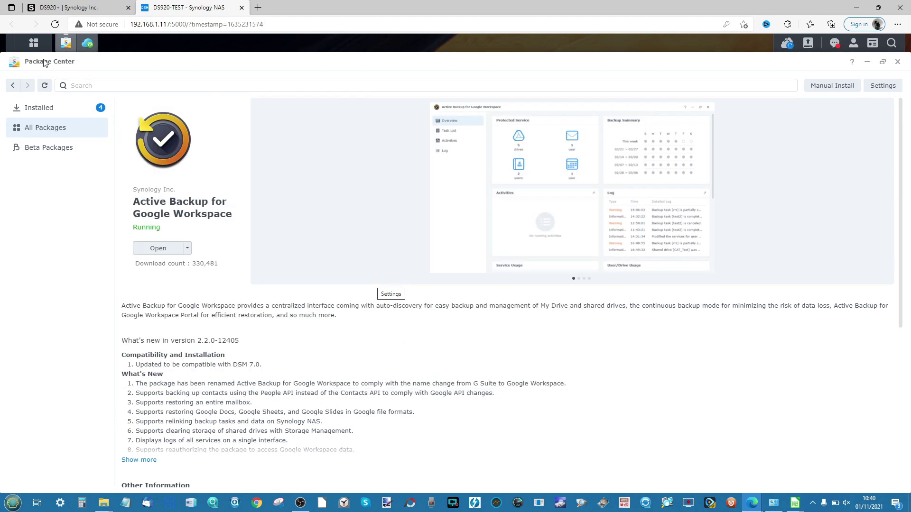
Return to the backup package list, launch Active Backup for Microsoft 365 and exit its activation screen.
{"action": "left_click", "coordinate": [13, 85]}
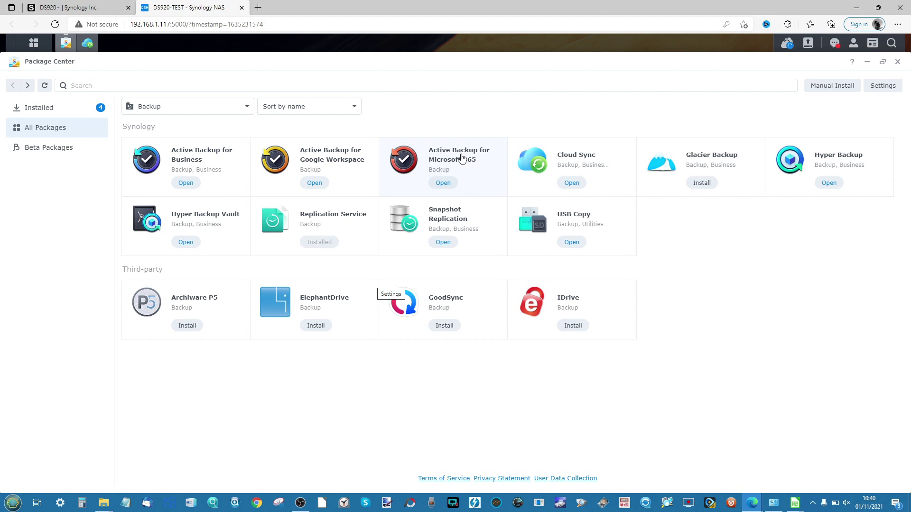
{"action": "left_click", "coordinate": [443, 182]}
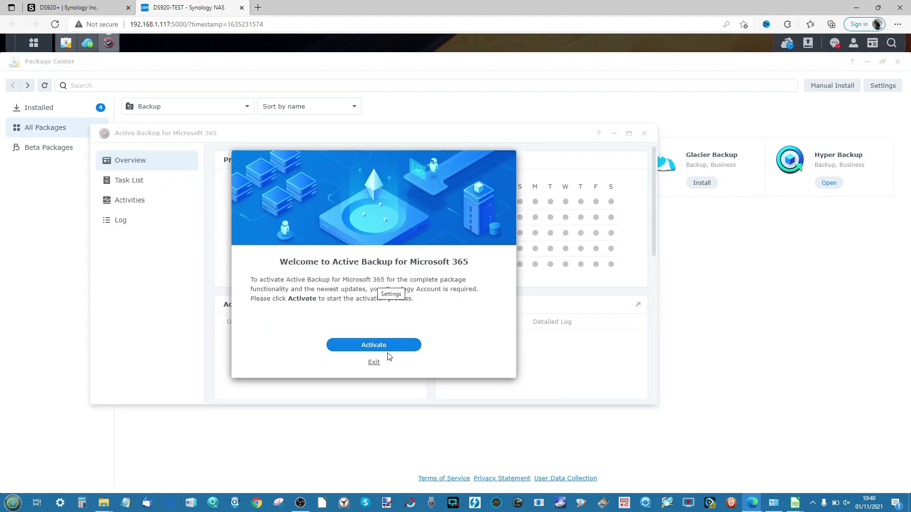
{"action": "left_click", "coordinate": [374, 363]}
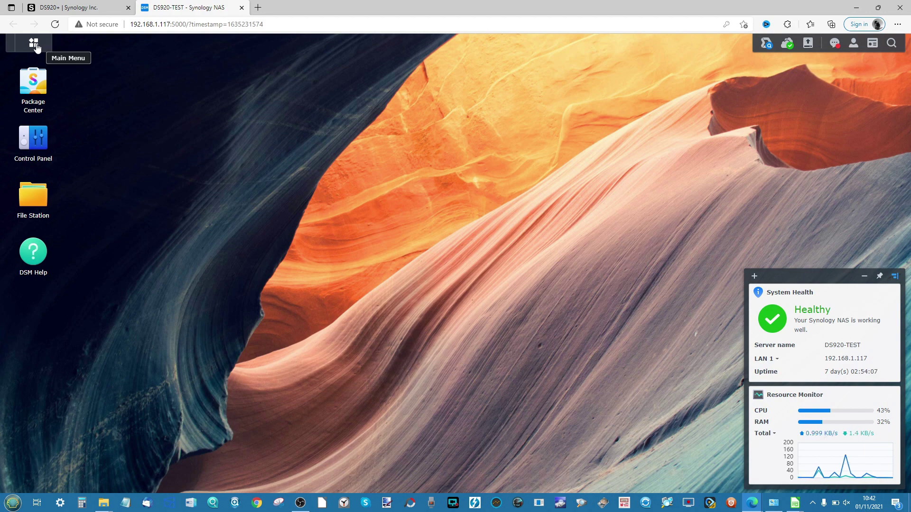
Open Synology Drive on the NAS, and look at the desktop utilities on Synology's DS920+ download page.
{"action": "left_click", "coordinate": [36, 46]}
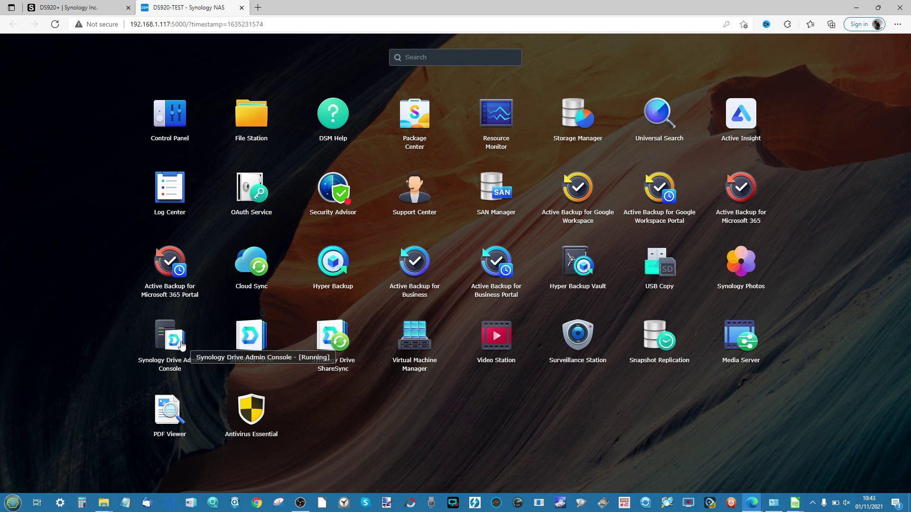
{"action": "left_click", "coordinate": [261, 331]}
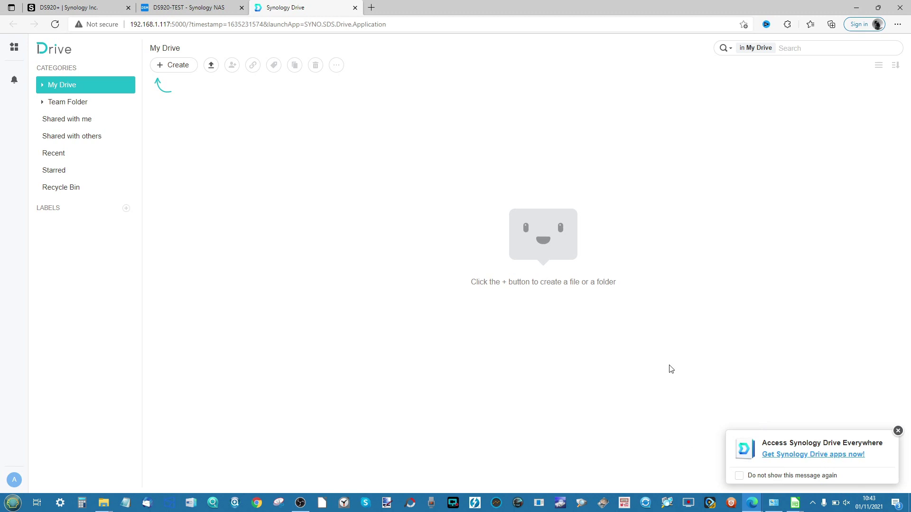
{"action": "left_click", "coordinate": [85, 6]}
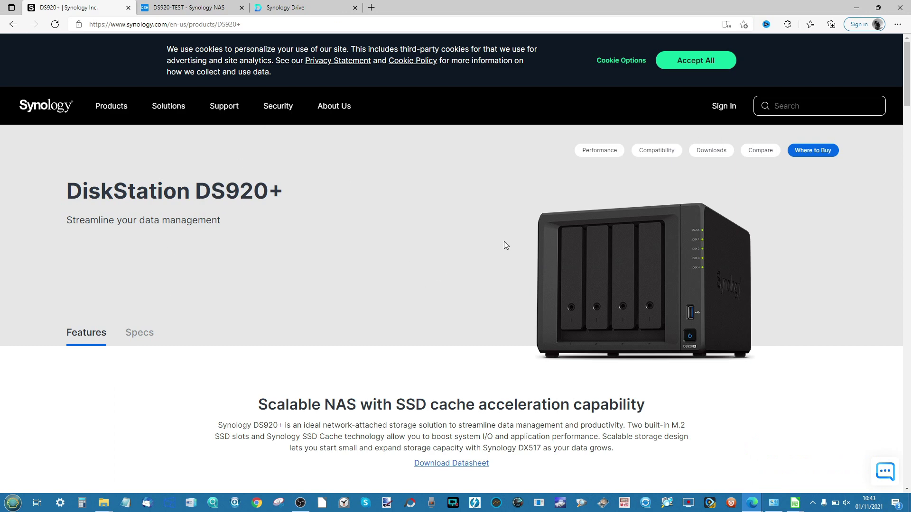
{"action": "left_click", "coordinate": [702, 151]}
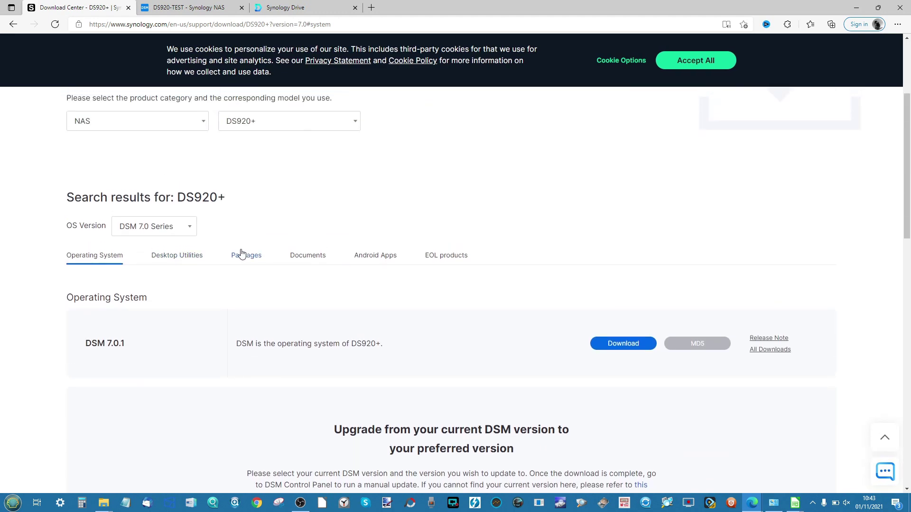
{"action": "left_click", "coordinate": [188, 256]}
{"action": "scroll", "coordinate": [216, 356], "scroll_direction": "down", "scroll_amount": 2}
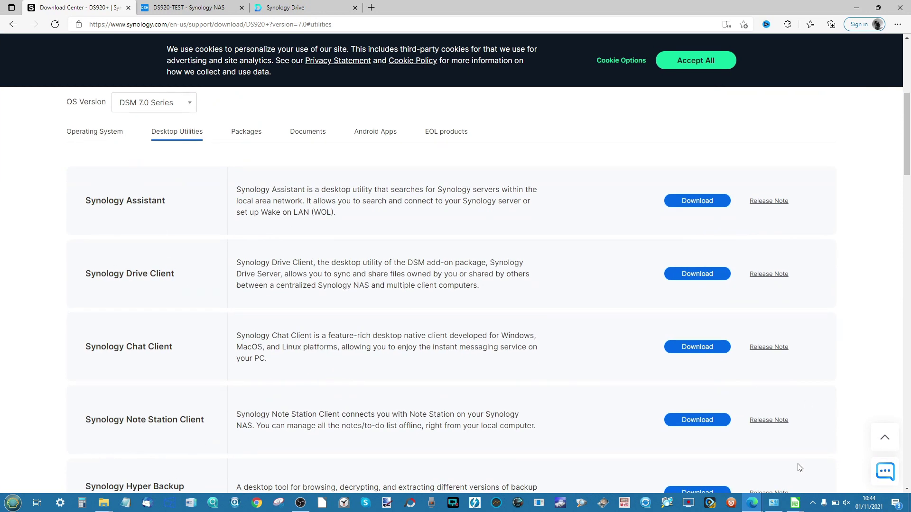
{"action": "left_click", "coordinate": [813, 503]}
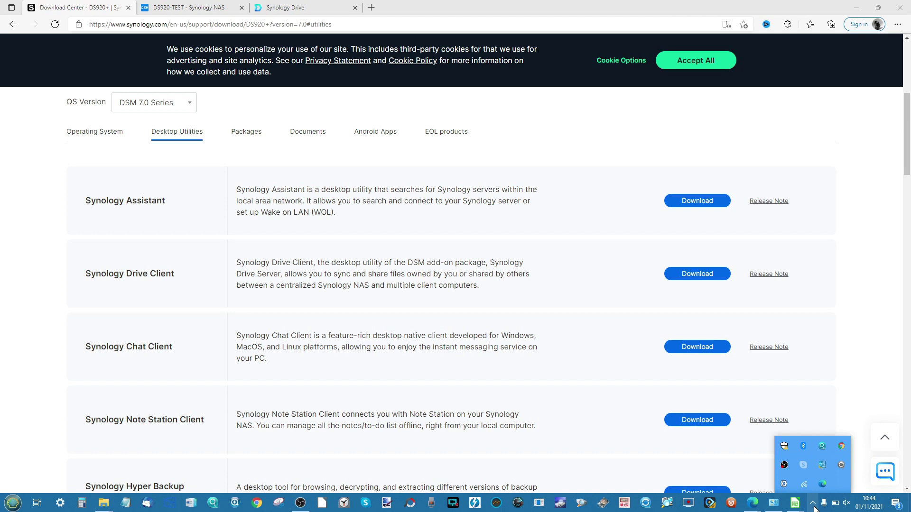
{"action": "left_click", "coordinate": [784, 484]}
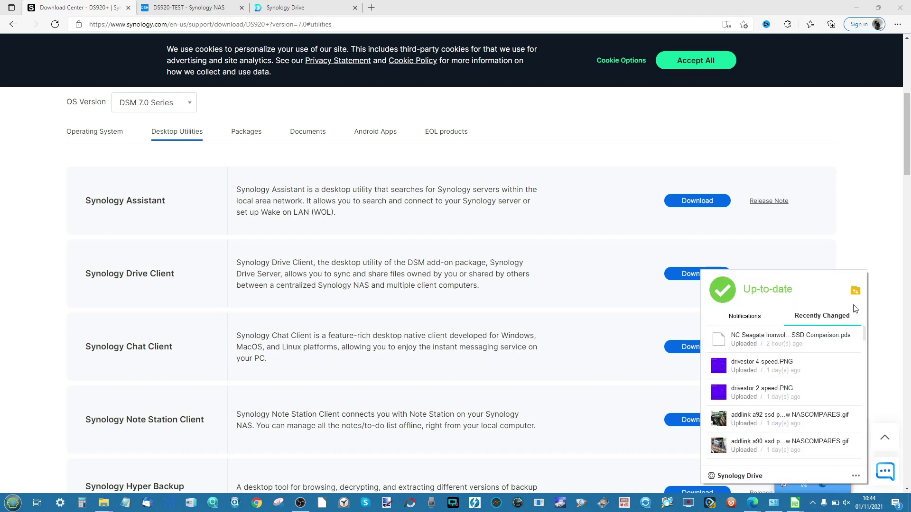
{"action": "left_click", "coordinate": [750, 477]}
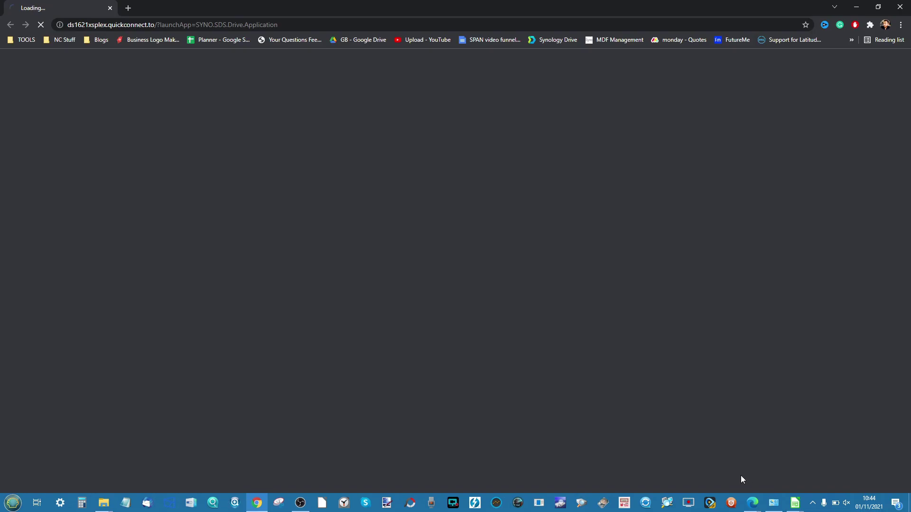
{"action": "left_click", "coordinate": [908, 7]}
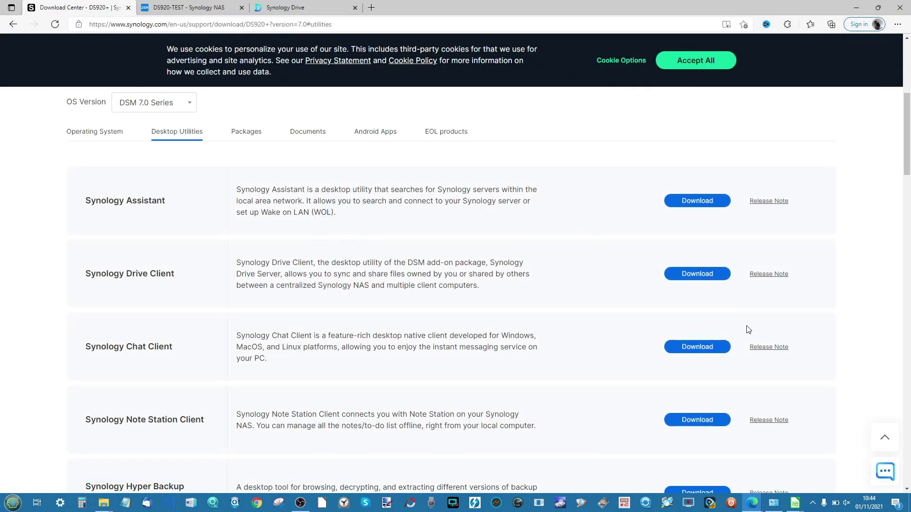
Open the synced Footage folder from the Synology Drive Client and widen its window to show all the detail columns.
{"action": "left_click", "coordinate": [812, 503]}
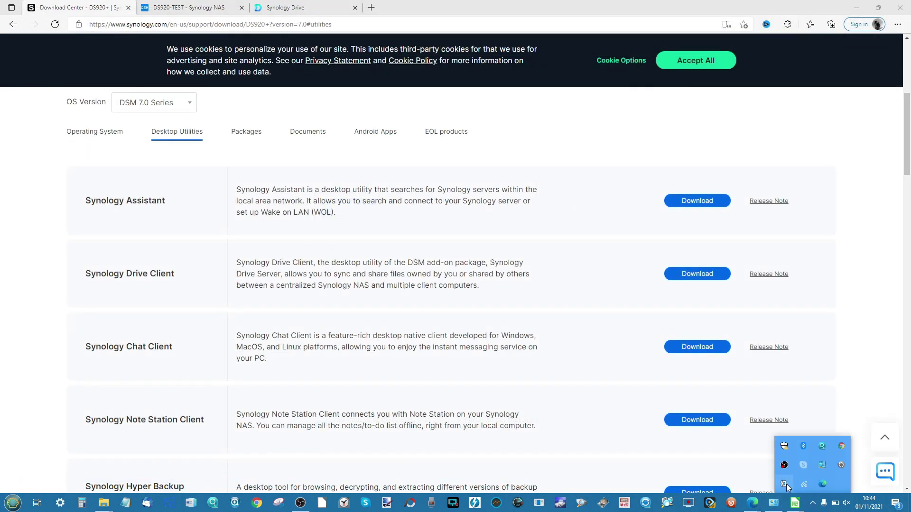
{"action": "right_click", "coordinate": [785, 484]}
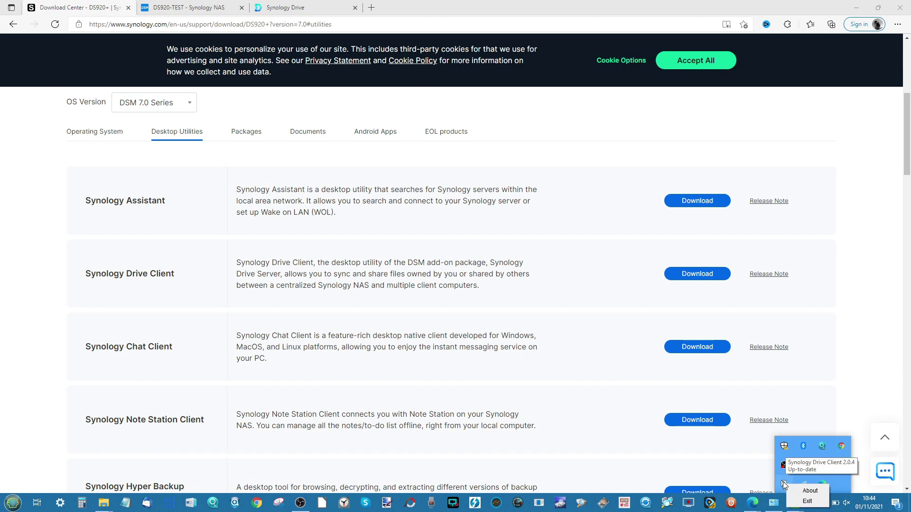
{"action": "left_click", "coordinate": [785, 484]}
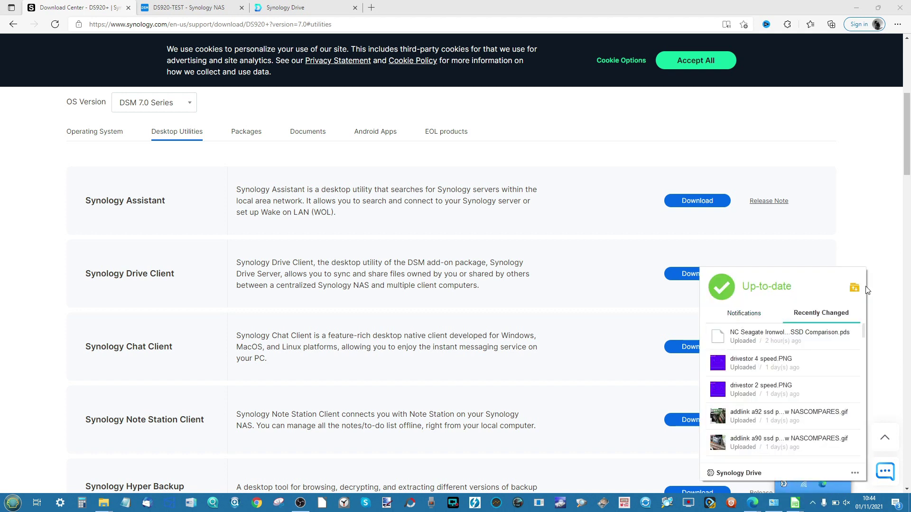
{"action": "left_click", "coordinate": [852, 291]}
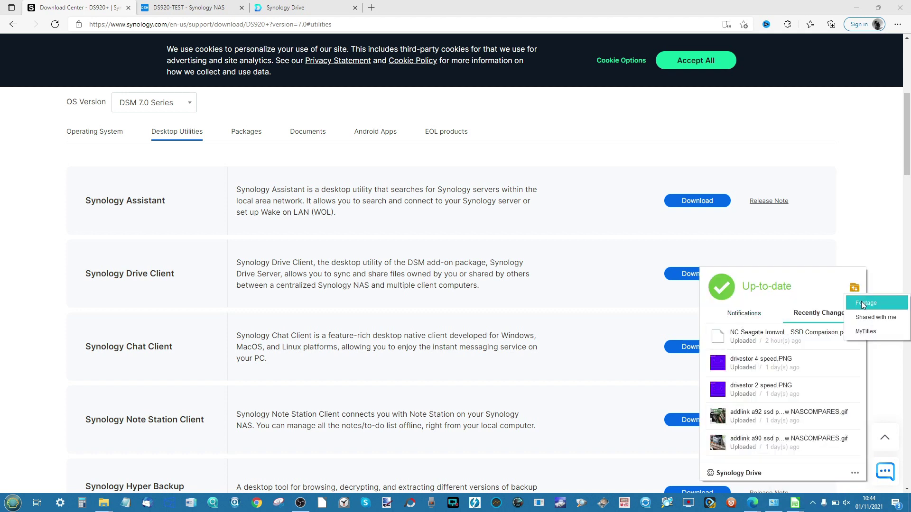
{"action": "left_click", "coordinate": [862, 304]}
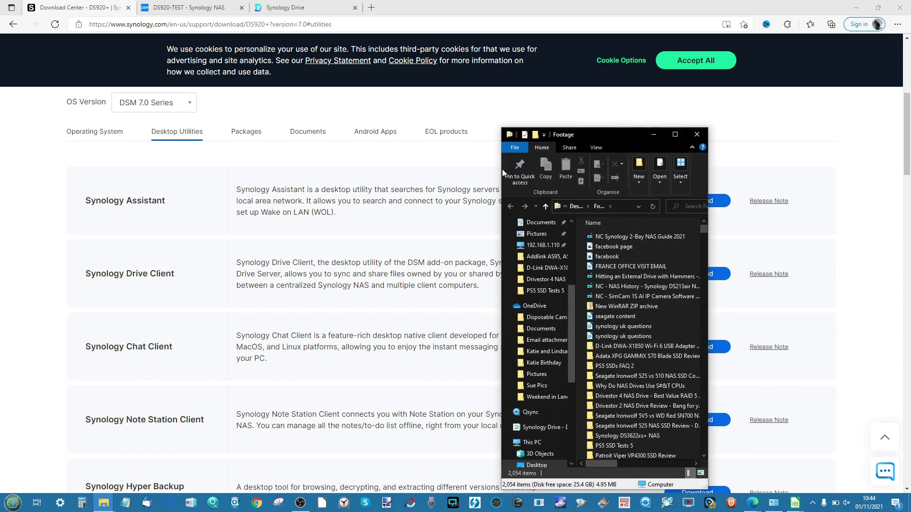
{"action": "left_click_drag", "start_coordinate": [502, 174], "coordinate": [116, 179]}
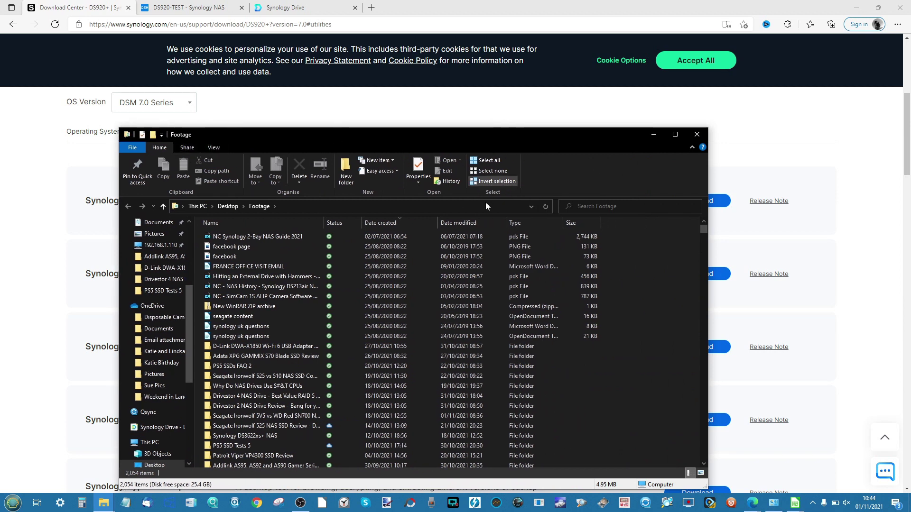
Add the extra Status and Stereo detail columns to the Footage folder's file list.
{"action": "right_click", "coordinate": [460, 221]}
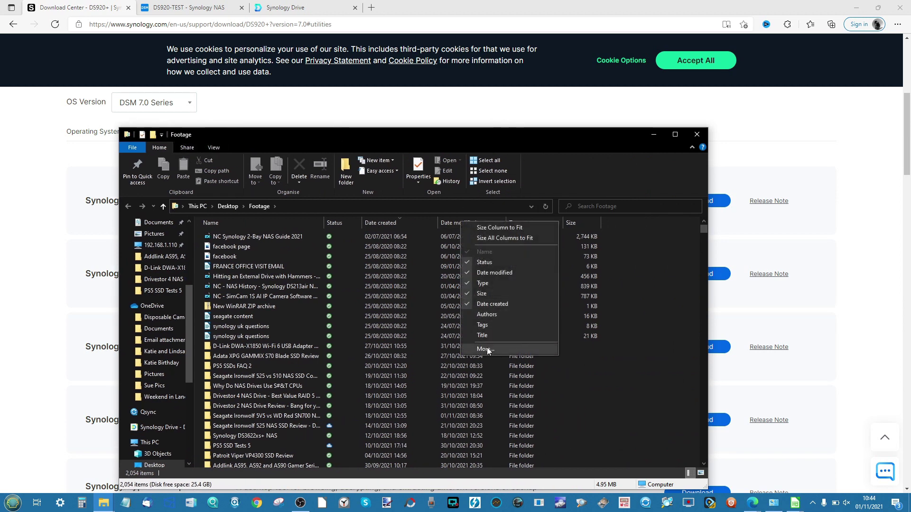
{"action": "left_click", "coordinate": [485, 349]}
{"action": "scroll", "coordinate": [423, 260], "scroll_direction": "down", "scroll_amount": 10}
{"action": "scroll", "coordinate": [422, 260], "scroll_direction": "down", "scroll_amount": 20}
{"action": "scroll", "coordinate": [422, 260], "scroll_direction": "down", "scroll_amount": 15}
{"action": "scroll", "coordinate": [400, 280], "scroll_direction": "down", "scroll_amount": 1}
{"action": "left_click", "coordinate": [386, 228]}
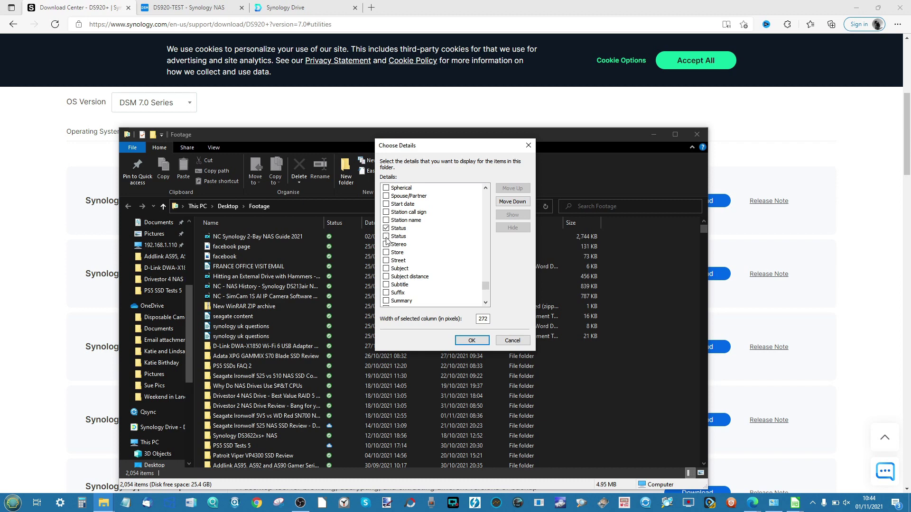
{"action": "left_click", "coordinate": [479, 339]}
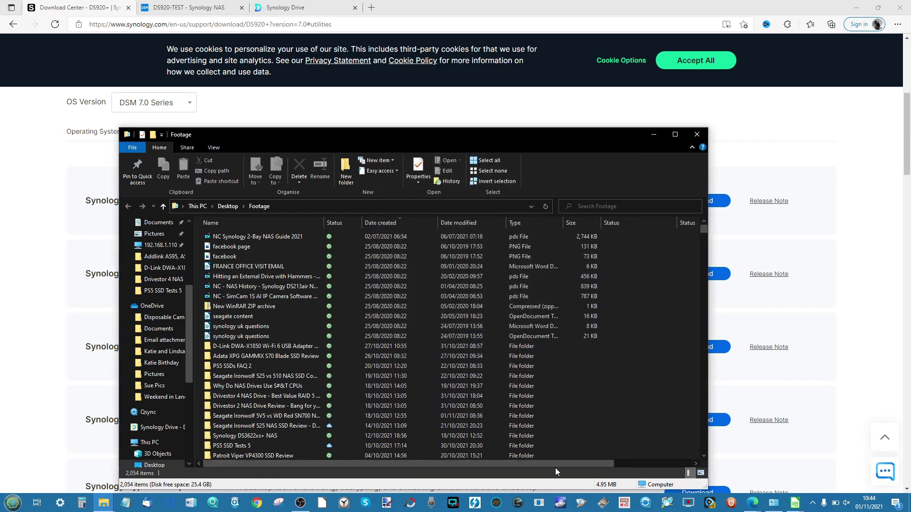
Examine the added columns and the sync status of the files and subfolders throughout the Footage folder.
{"action": "left_click_drag", "start_coordinate": [559, 462], "coordinate": [639, 450]}
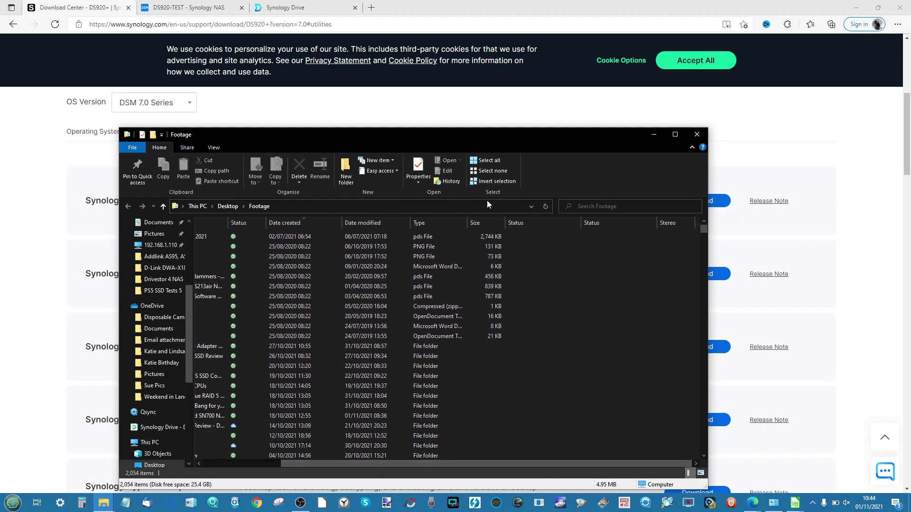
{"action": "scroll", "coordinate": [471, 335], "scroll_direction": "down", "scroll_amount": 10}
{"action": "scroll", "coordinate": [470, 335], "scroll_direction": "left", "scroll_amount": 5}
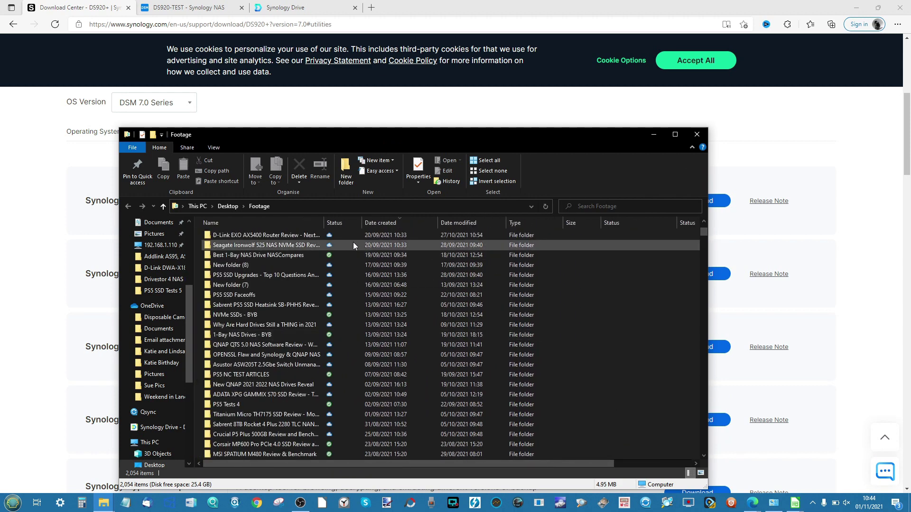
{"action": "scroll", "coordinate": [329, 247], "scroll_direction": "up", "scroll_amount": 1}
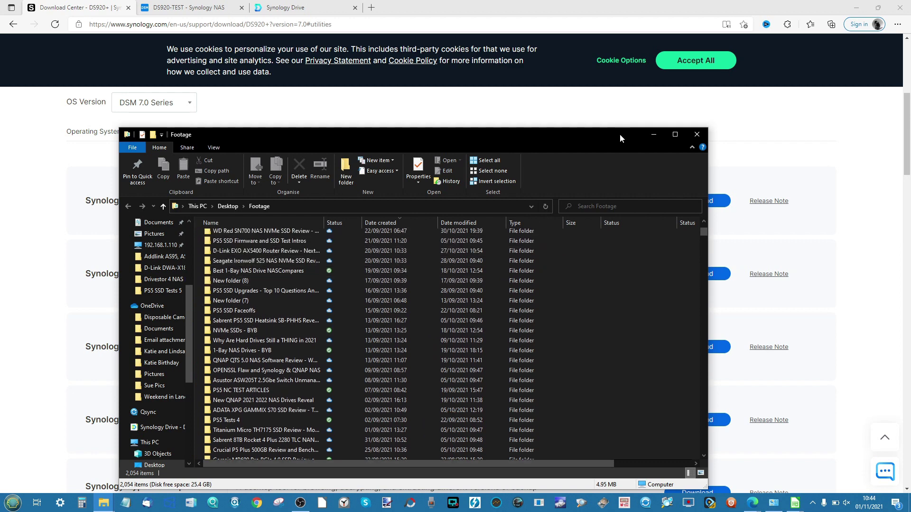
{"action": "left_click_drag", "start_coordinate": [619, 134], "coordinate": [701, 90]}
{"action": "scroll", "coordinate": [392, 230], "scroll_direction": "up", "scroll_amount": 2}
{"action": "scroll", "coordinate": [393, 226], "scroll_direction": "up", "scroll_amount": 6}
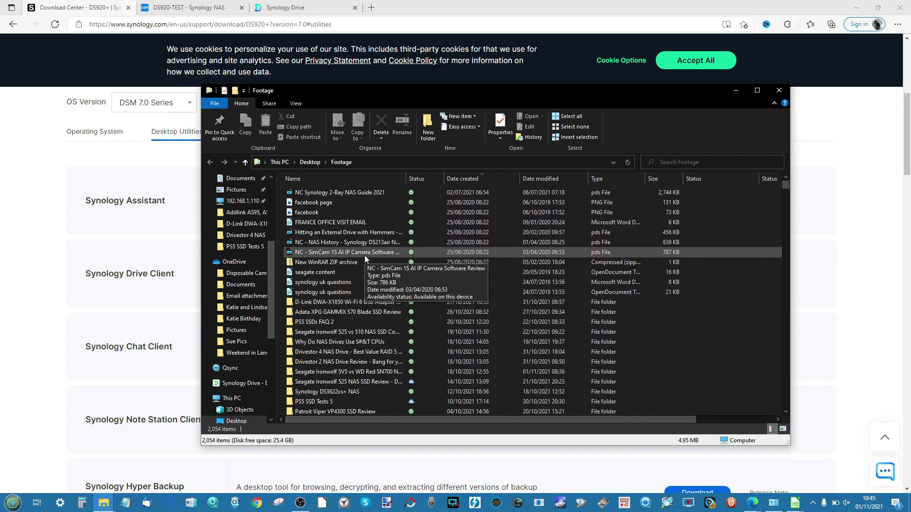
{"action": "scroll", "coordinate": [364, 255], "scroll_direction": "down", "scroll_amount": 2}
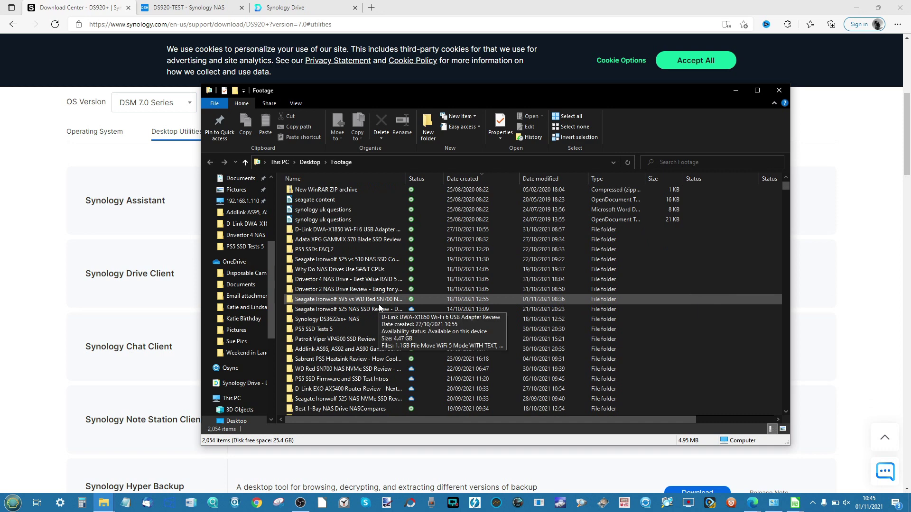
{"action": "scroll", "coordinate": [379, 306], "scroll_direction": "down", "scroll_amount": 2}
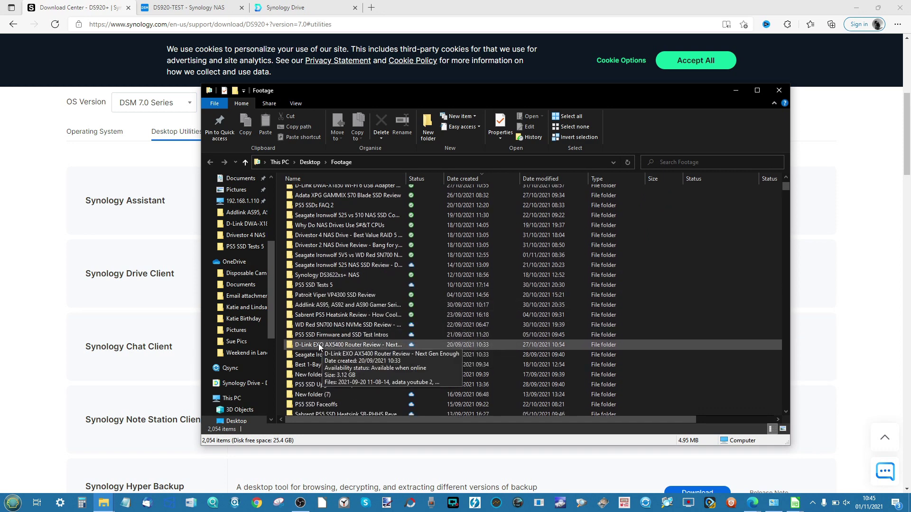
Open the D-Link EXO AX5400 Router Review folder and check the size on disk in the PXL_20210920 video's properties.
{"action": "double_click", "coordinate": [335, 345]}
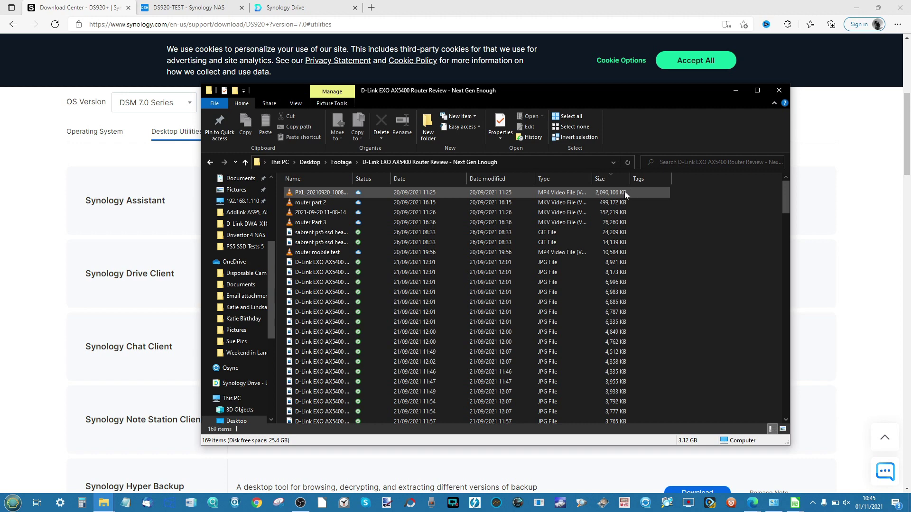
{"action": "right_click", "coordinate": [330, 195]}
{"action": "left_click", "coordinate": [372, 374]}
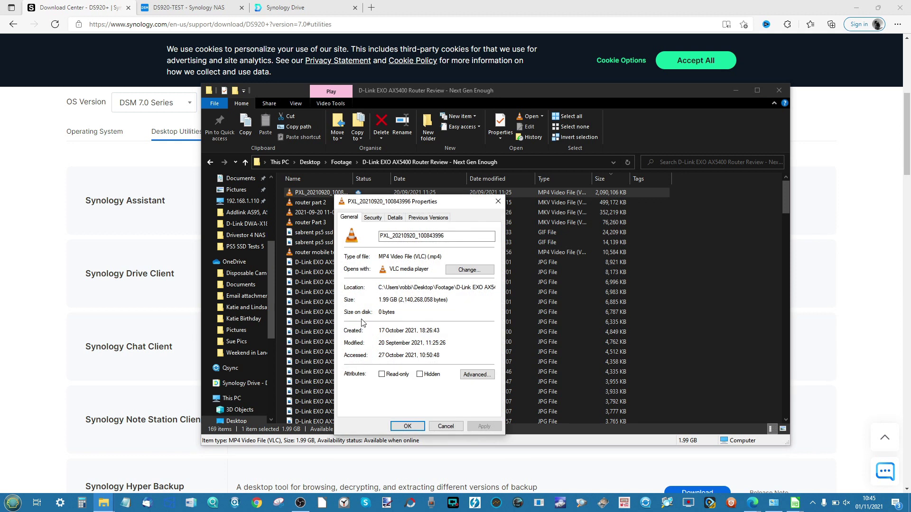
{"action": "left_click_drag", "start_coordinate": [380, 314], "coordinate": [398, 312]}
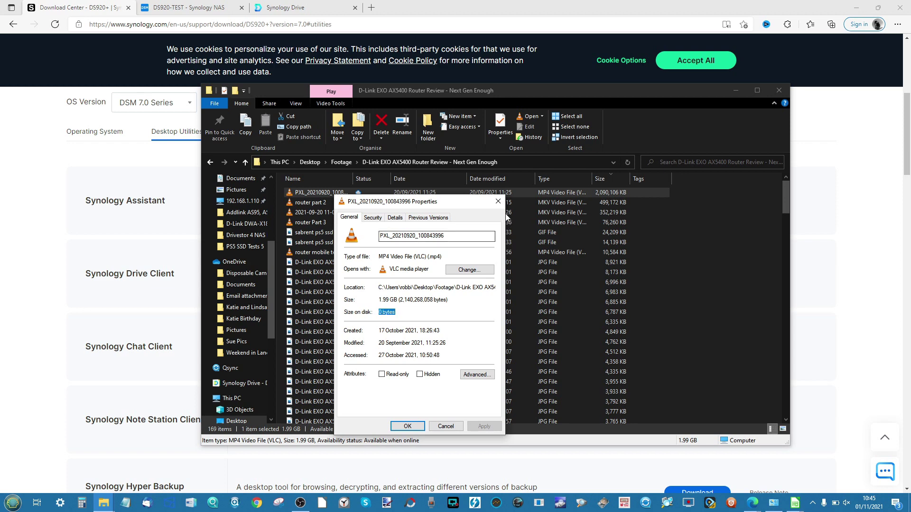
Close the PXL_20210920 video's properties and look at the Synology Drive options offered for that file.
{"action": "left_click", "coordinate": [498, 201]}
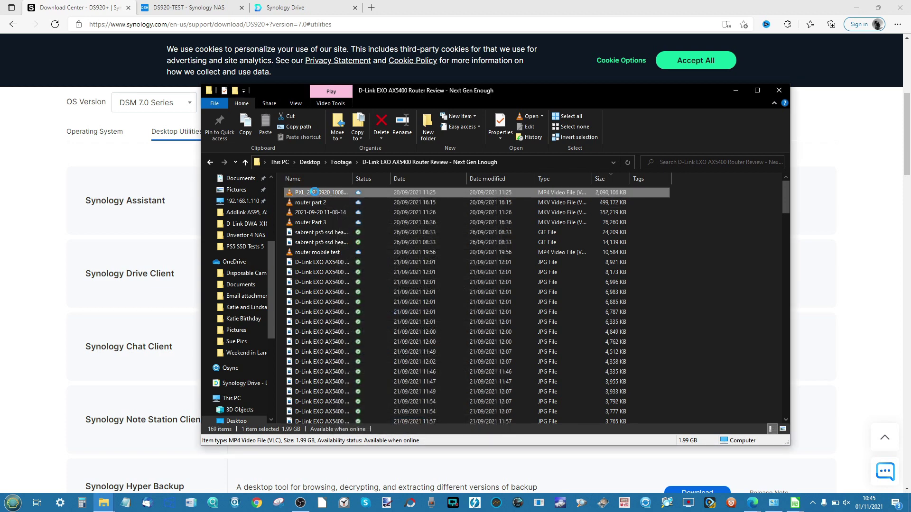
{"action": "right_click", "coordinate": [314, 192]}
{"action": "mouse_move", "coordinate": [413, 259]}
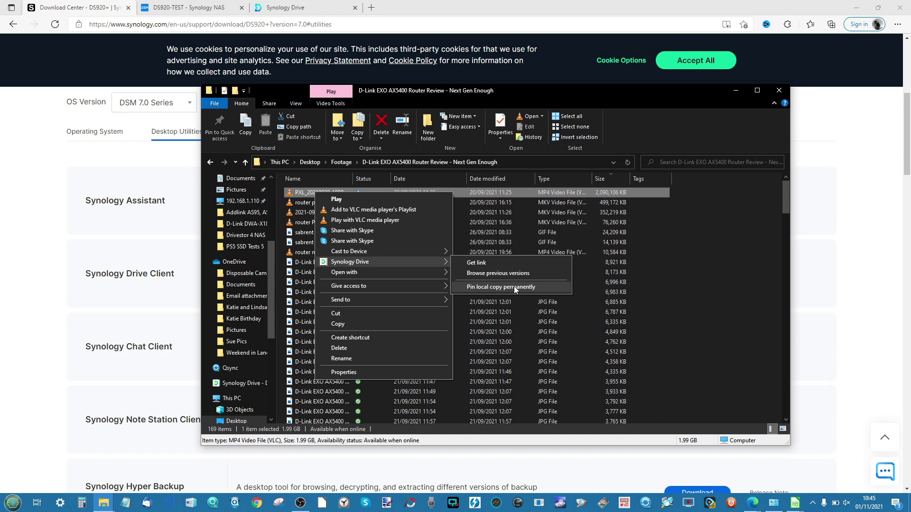
{"action": "left_click", "coordinate": [707, 220]}
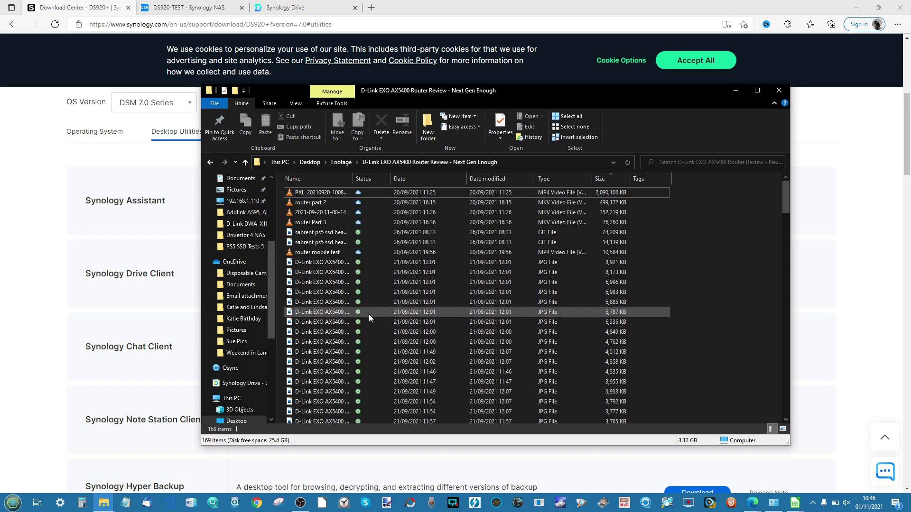
Check the size on disk in the properties of the D-Link EXO AX5400 WiFi 6 Router Review (7) photo.
{"action": "right_click", "coordinate": [328, 304]}
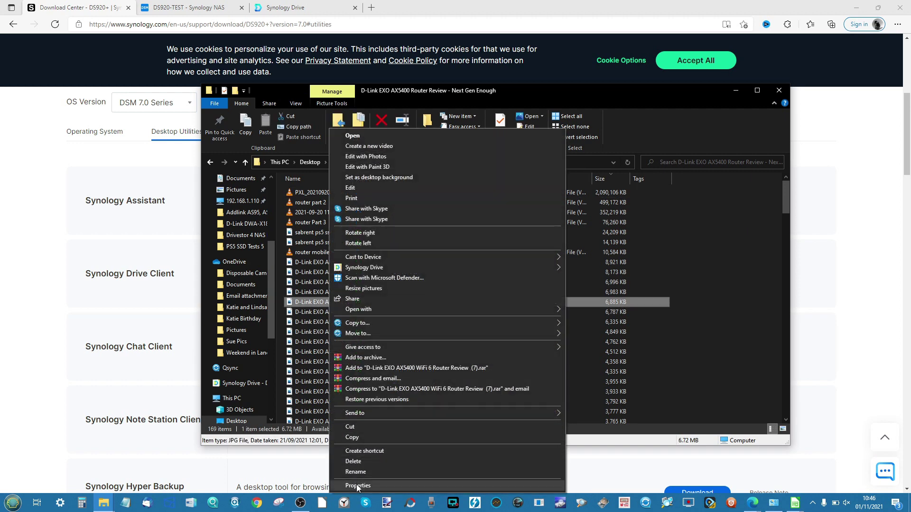
{"action": "left_click", "coordinate": [358, 487]}
{"action": "left_click", "coordinate": [430, 382]}
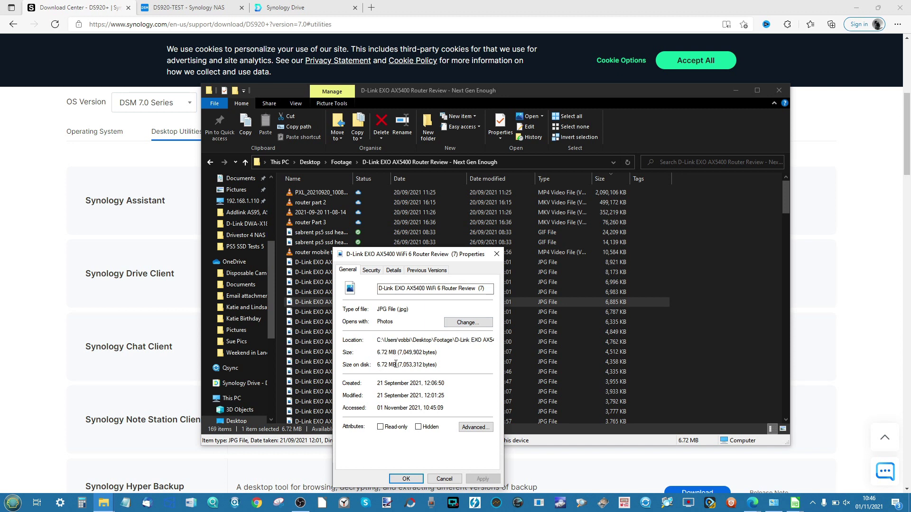
{"action": "left_click_drag", "start_coordinate": [396, 365], "coordinate": [383, 363]}
{"action": "left_click", "coordinate": [497, 254]}
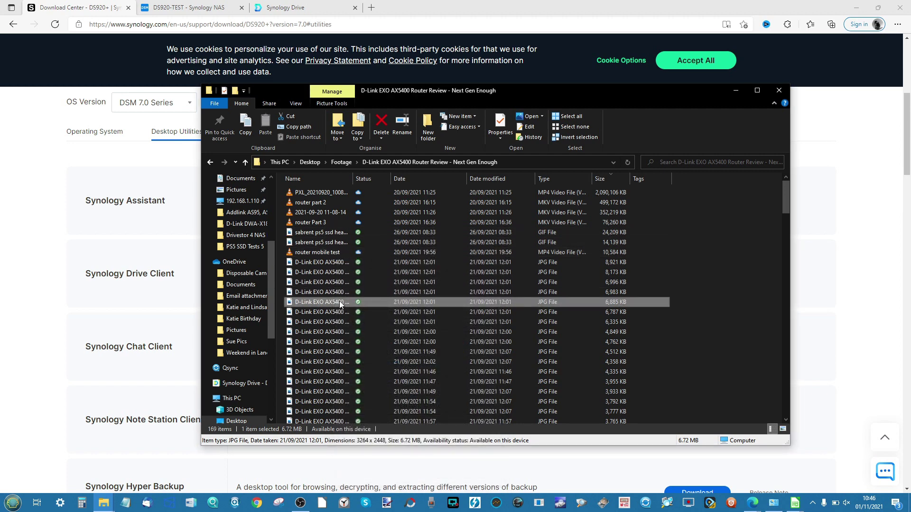
Review the Synology Drive options for the same photo, including pinning a local copy permanently and freeing up space.
{"action": "right_click", "coordinate": [340, 301]}
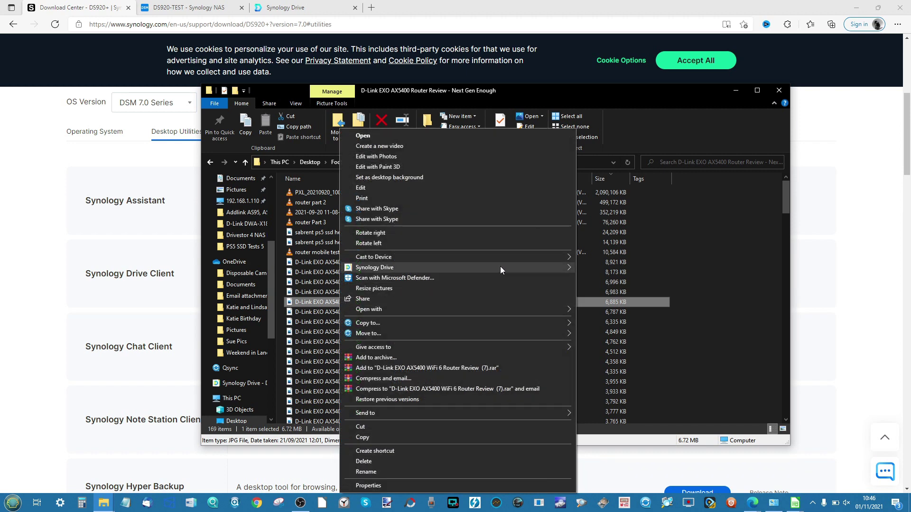
{"action": "mouse_move", "coordinate": [513, 266]}
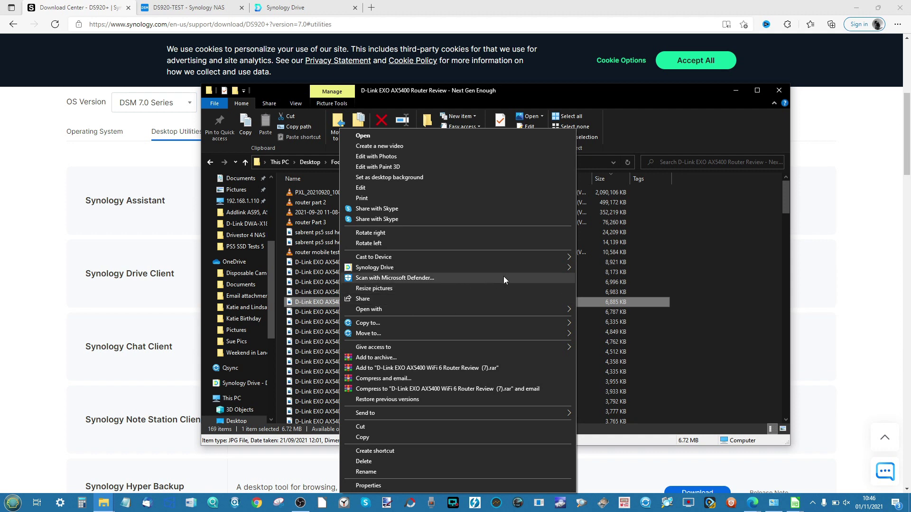
{"action": "mouse_move", "coordinate": [542, 266]}
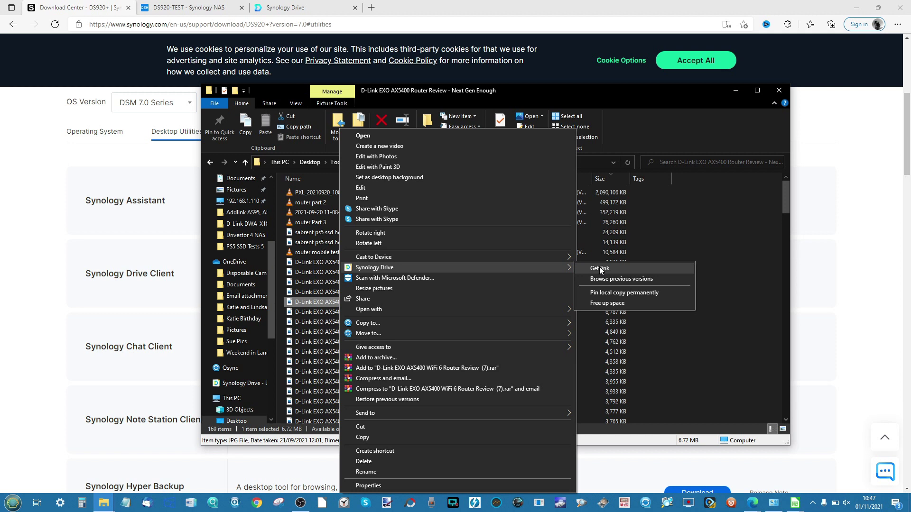
{"action": "left_click", "coordinate": [596, 294]}
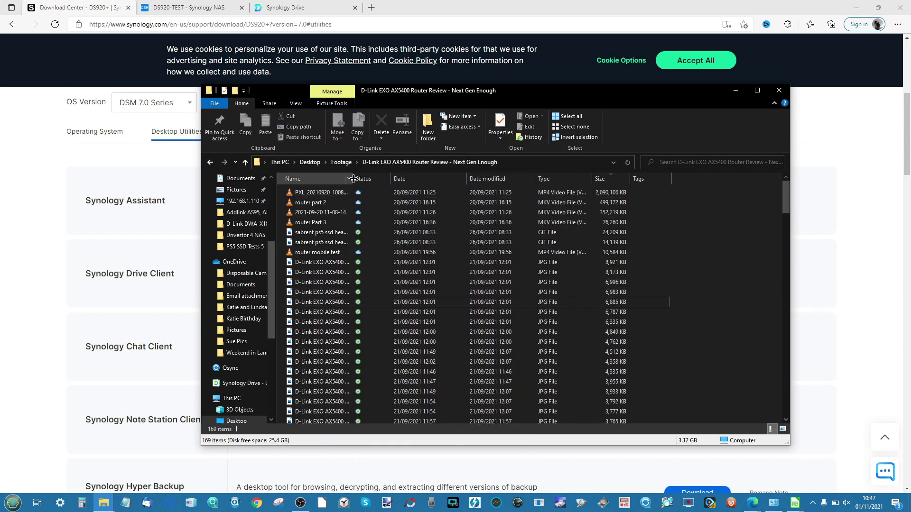
Widen the Name column to show more of the file names, and minimise the folder window.
{"action": "left_click_drag", "start_coordinate": [354, 178], "coordinate": [407, 178]}
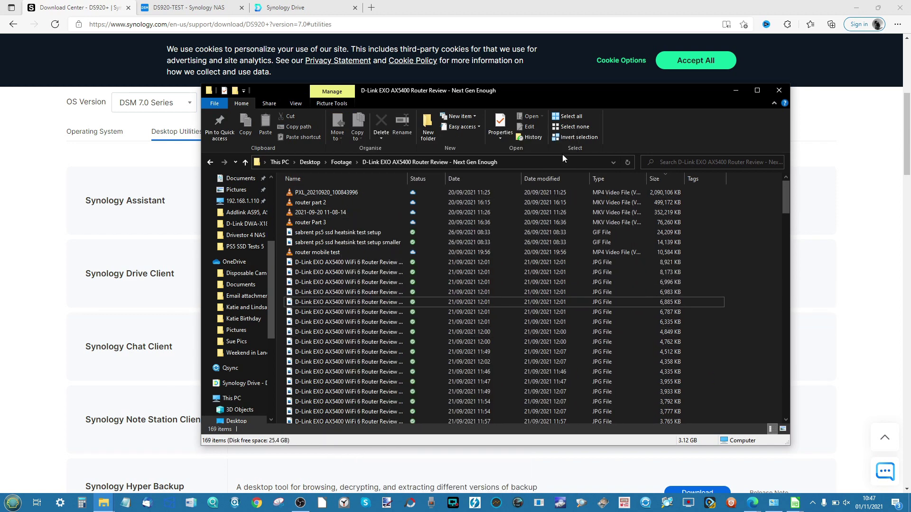
{"action": "left_click", "coordinate": [736, 89]}
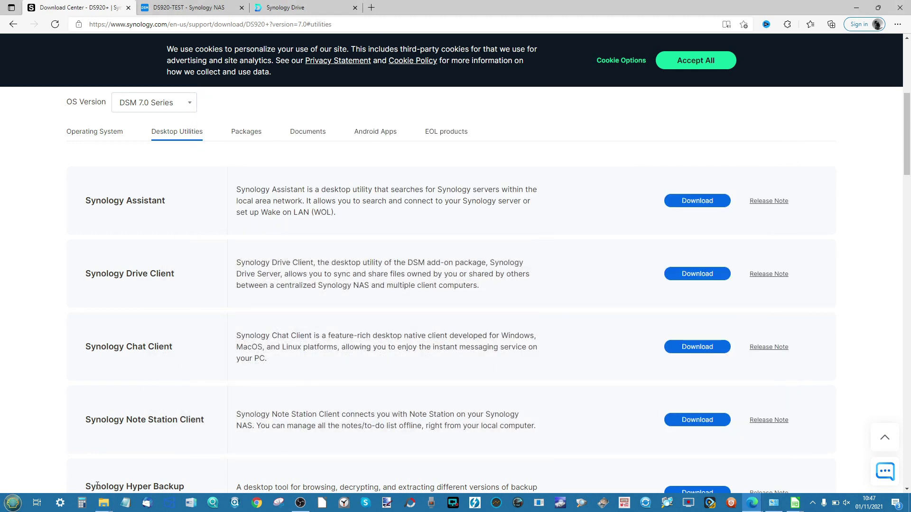
Open the Team Folder in the Synology Drive web page and check the desktop client's sync status and recently changed files.
{"action": "left_click", "coordinate": [813, 502]}
{"action": "left_click", "coordinate": [783, 483]}
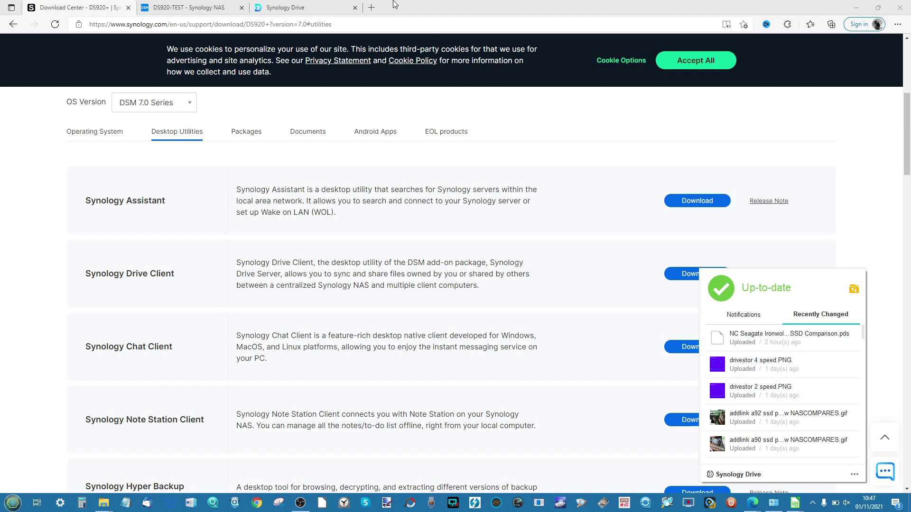
{"action": "left_click", "coordinate": [309, 7]}
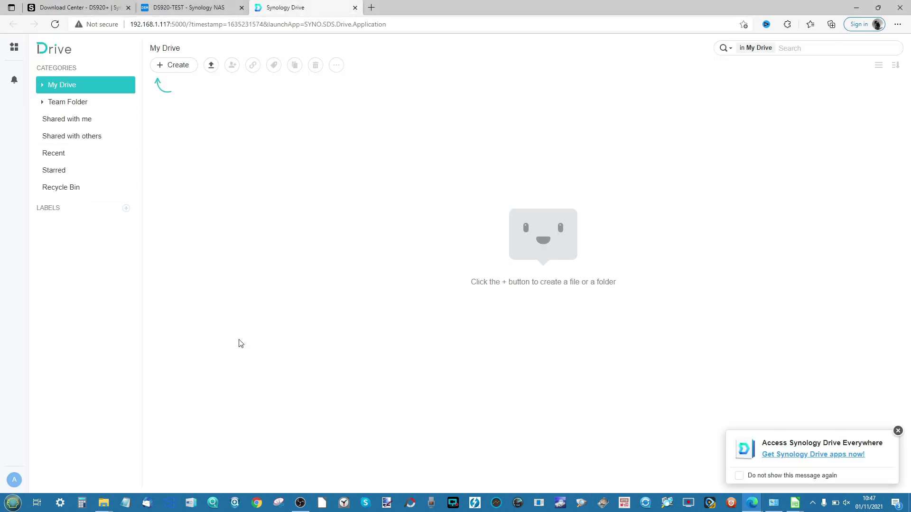
{"action": "left_click", "coordinate": [84, 107]}
{"action": "left_click", "coordinate": [815, 504]}
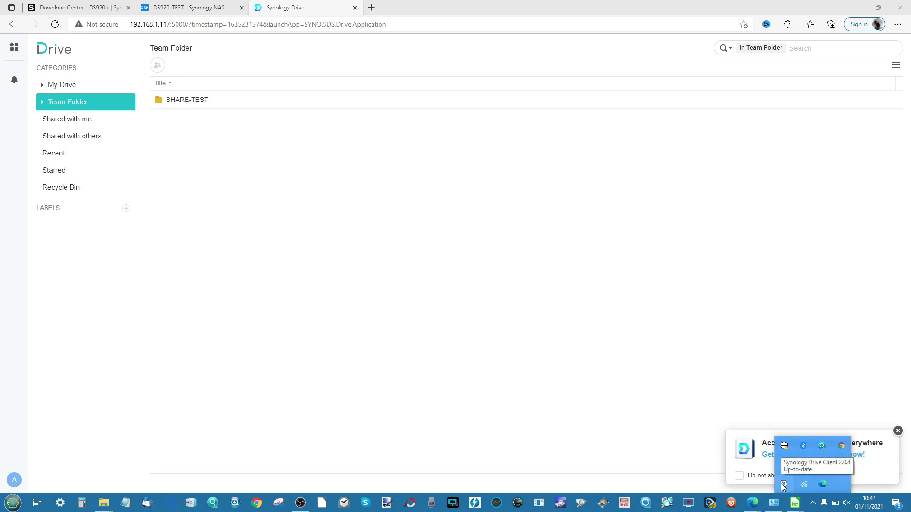
{"action": "left_click", "coordinate": [783, 484]}
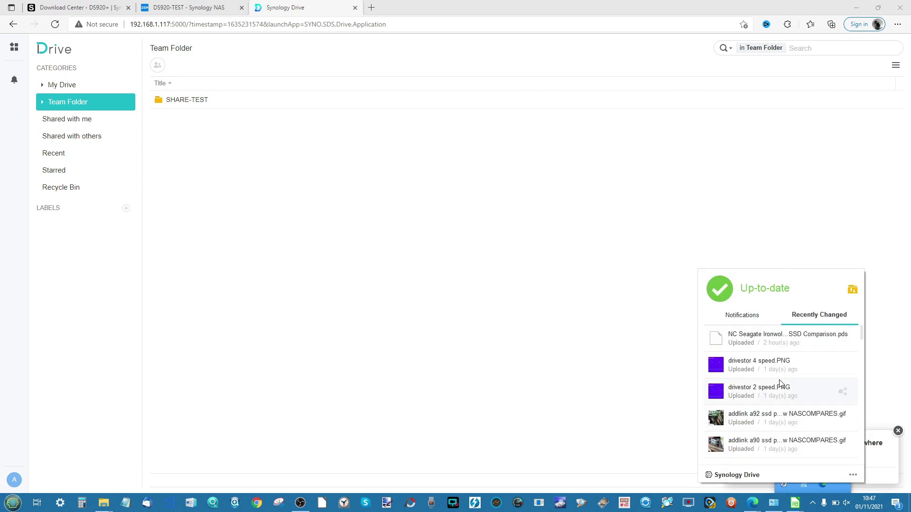
{"action": "left_click", "coordinate": [476, 222]}
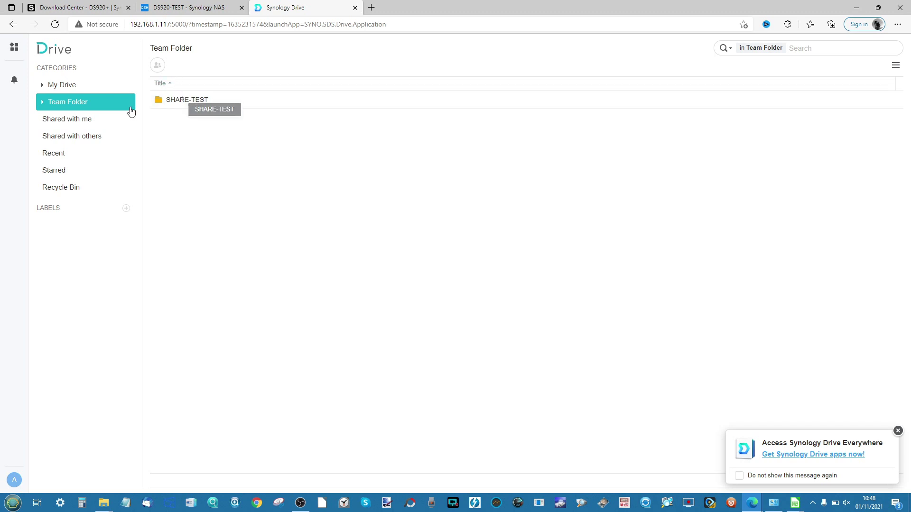
Open the Hove cricket folder inside SHARE-TEST, PLEX TEST MEDIA, Photos in the Team Folder.
{"action": "double_click", "coordinate": [187, 106]}
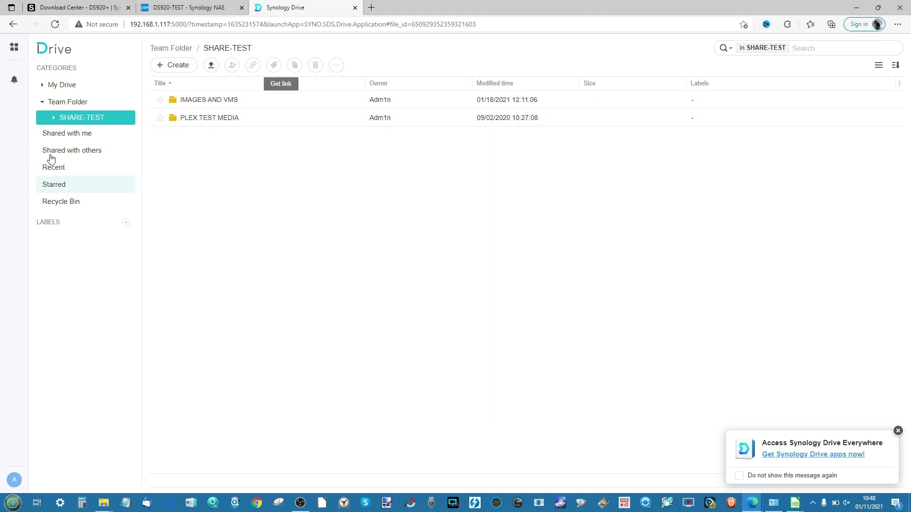
{"action": "left_click", "coordinate": [192, 7]}
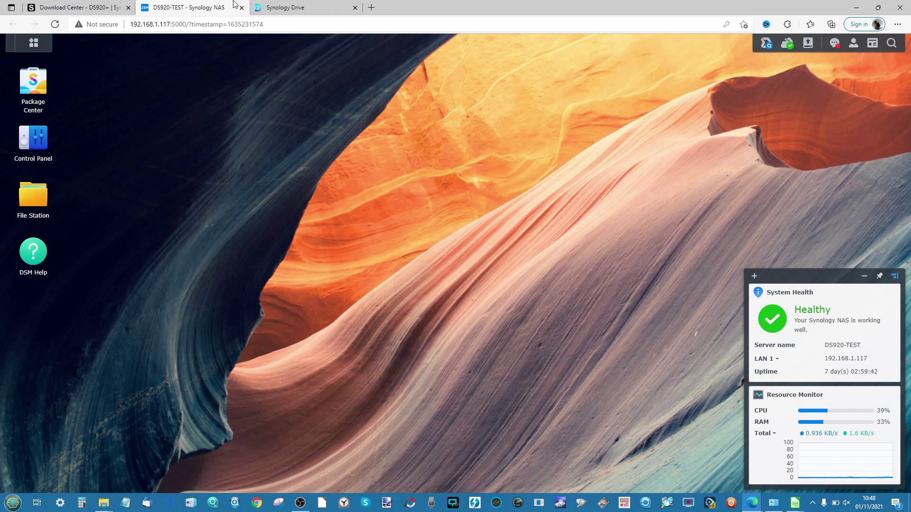
{"action": "left_click", "coordinate": [285, 7]}
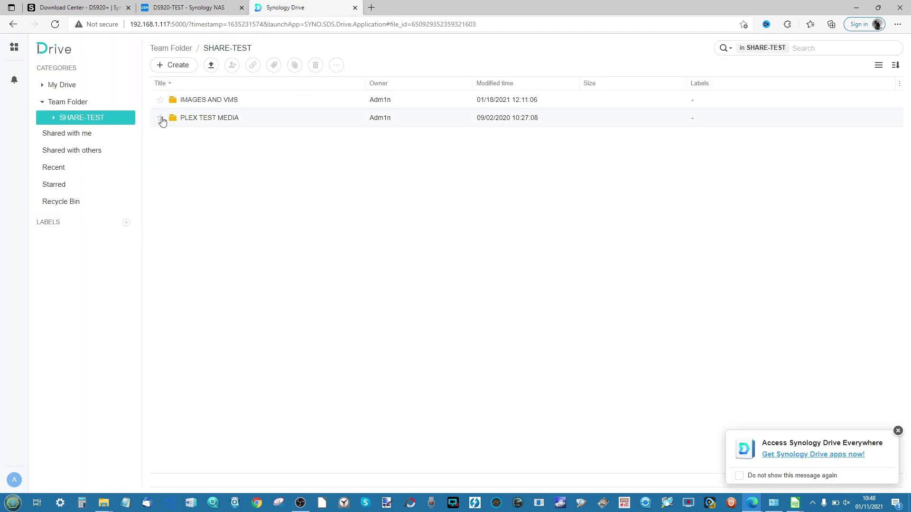
{"action": "double_click", "coordinate": [193, 118]}
{"action": "double_click", "coordinate": [225, 156]}
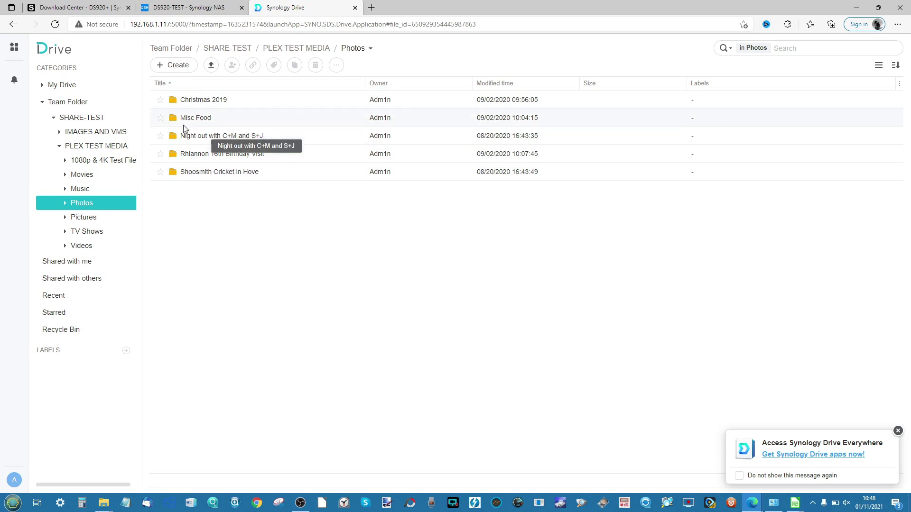
{"action": "left_click", "coordinate": [213, 175]}
{"action": "double_click", "coordinate": [213, 174]}
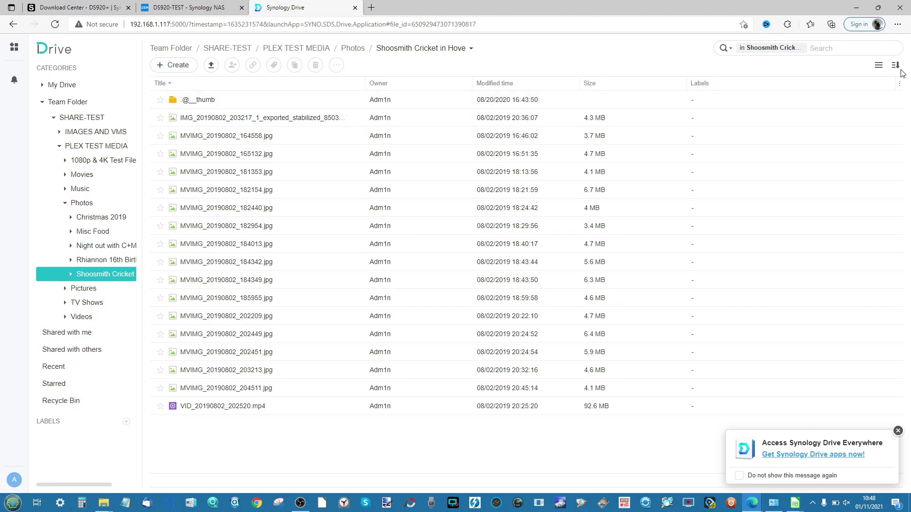
Show the cricket folder's photos as thumbnails instead of a list.
{"action": "left_click", "coordinate": [878, 67]}
{"action": "left_click", "coordinate": [864, 112]}
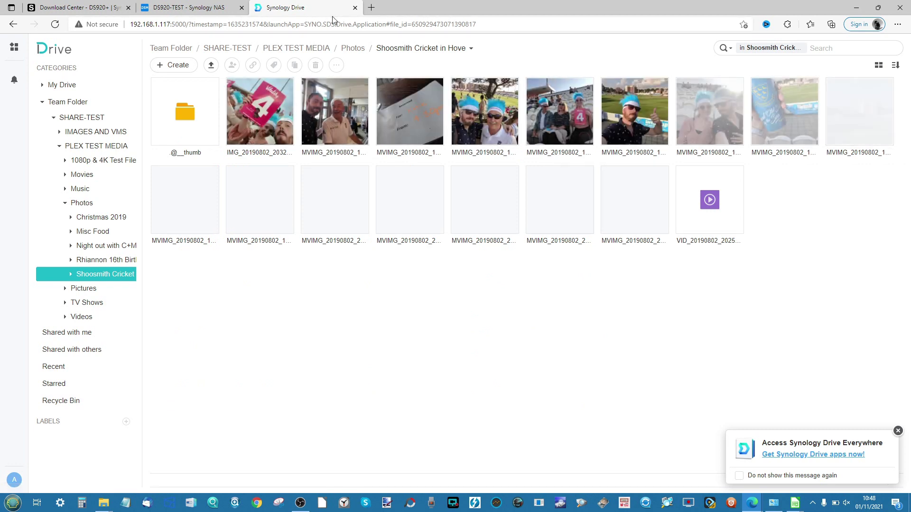
{"action": "left_click", "coordinate": [176, 6]}
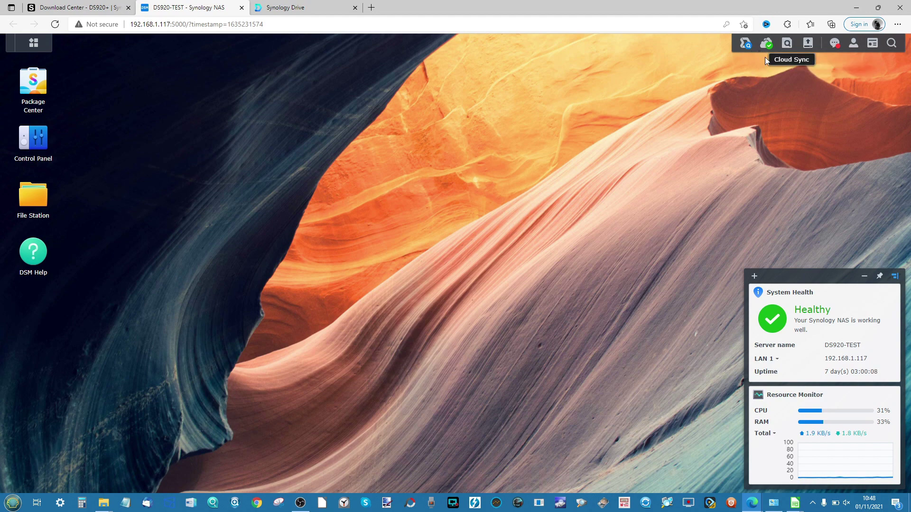
{"action": "left_click", "coordinate": [276, 5]}
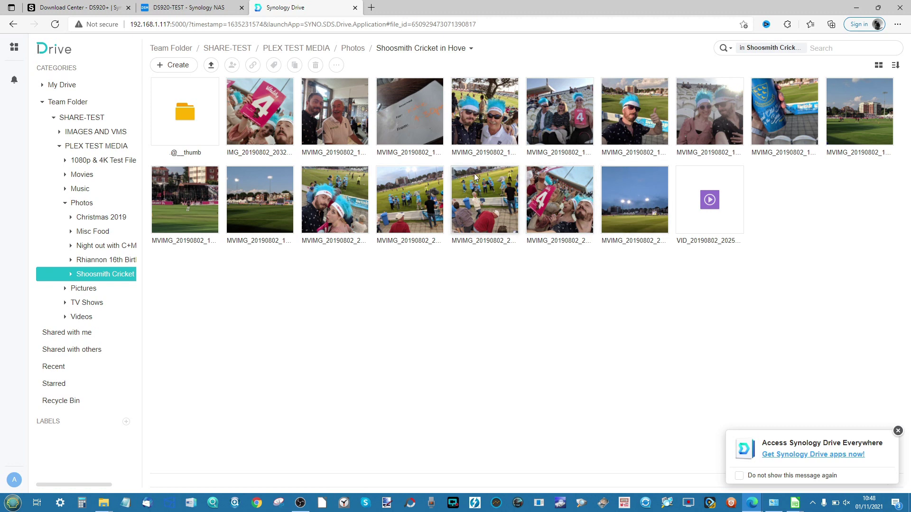
Preview MVIMG_20190802_181353.jpg, examine its detailed info including the EXIF data, and close the preview.
{"action": "left_click", "coordinate": [498, 116]}
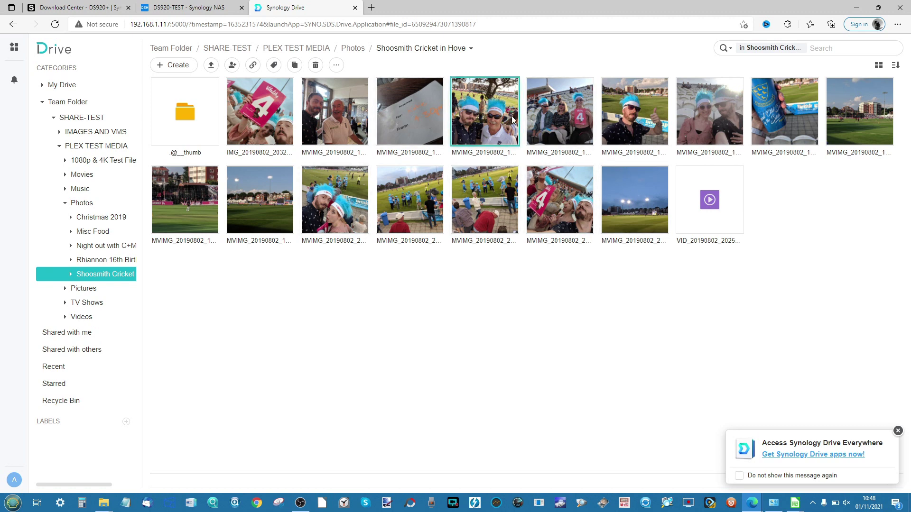
{"action": "double_click", "coordinate": [496, 116]}
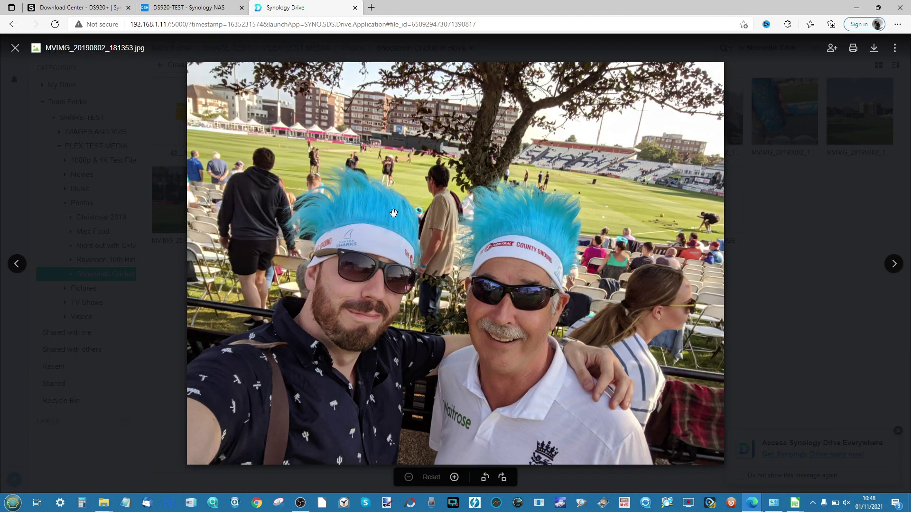
{"action": "left_click", "coordinate": [895, 49]}
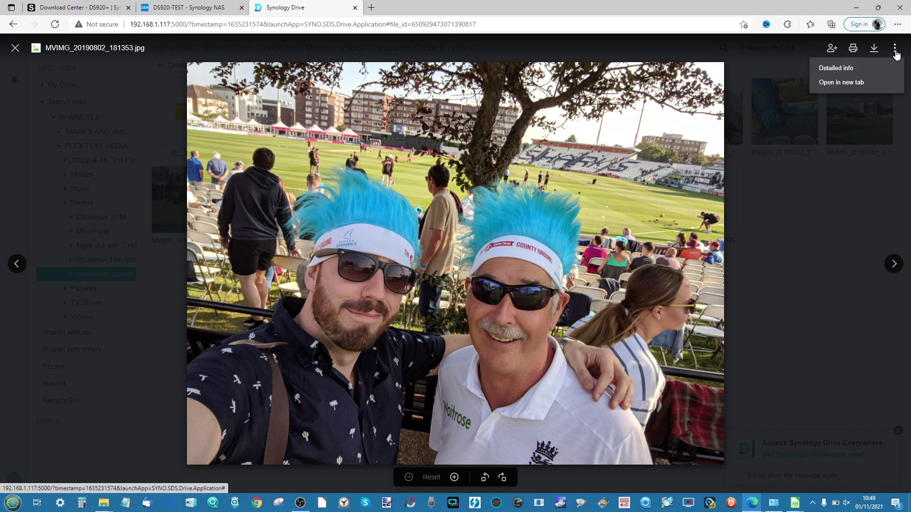
{"action": "left_click", "coordinate": [848, 70]}
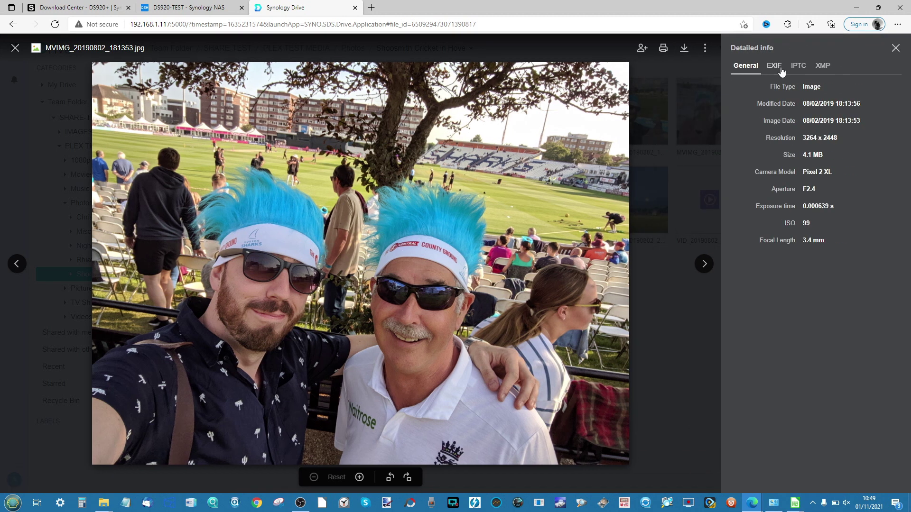
{"action": "left_click", "coordinate": [798, 67]}
{"action": "left_click", "coordinate": [774, 71]}
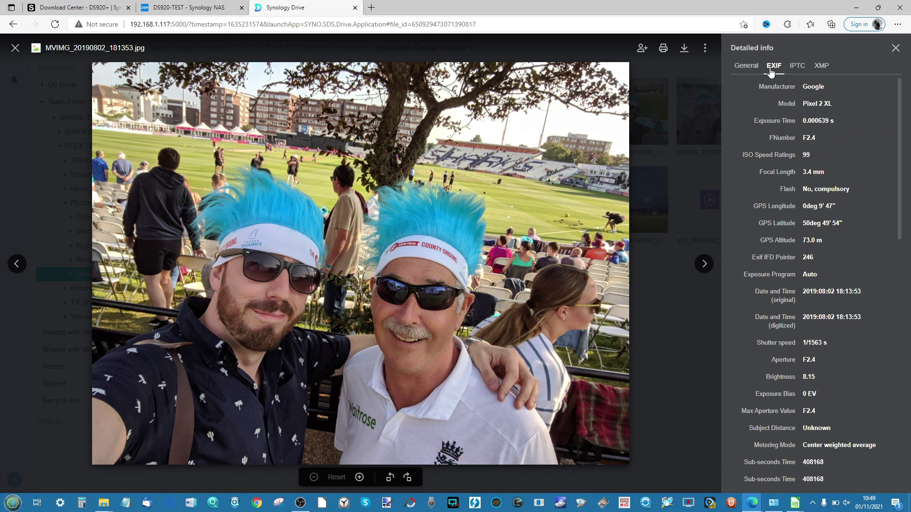
{"action": "scroll", "coordinate": [830, 205], "scroll_direction": "down", "scroll_amount": 10}
{"action": "scroll", "coordinate": [830, 206], "scroll_direction": "down", "scroll_amount": 4}
{"action": "scroll", "coordinate": [829, 206], "scroll_direction": "up", "scroll_amount": 15}
{"action": "left_click", "coordinate": [896, 48]}
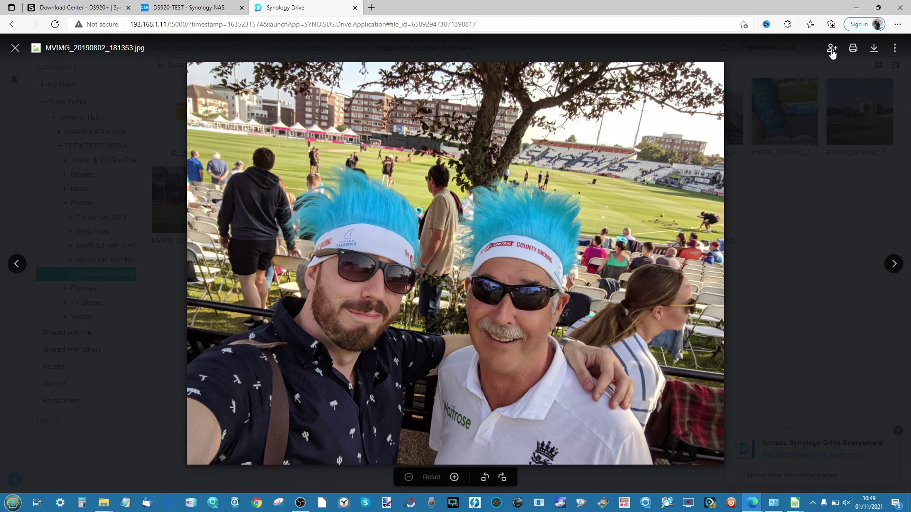
{"action": "left_click", "coordinate": [840, 145]}
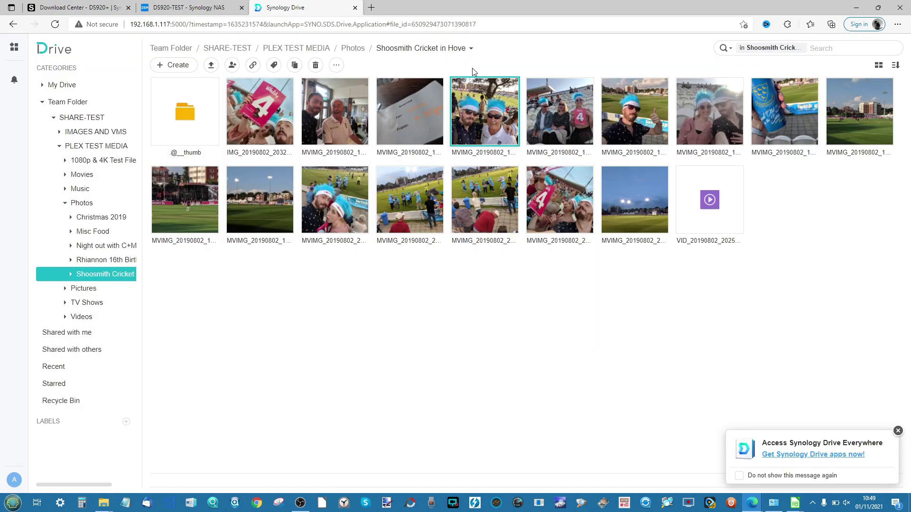
Return to the DS920-TEST desktop, open File Station, and show the Team Folder list in the Synology Drive Admin Console.
{"action": "left_click", "coordinate": [228, 5]}
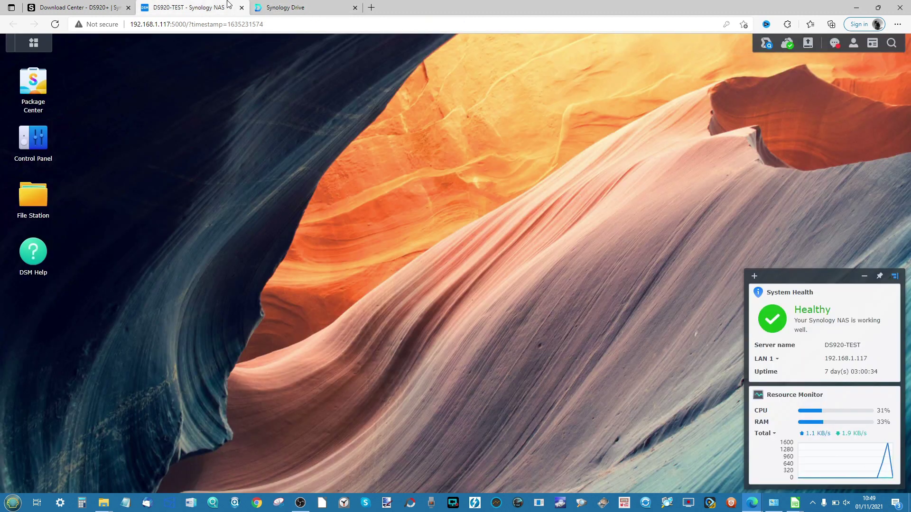
{"action": "left_click", "coordinate": [34, 195]}
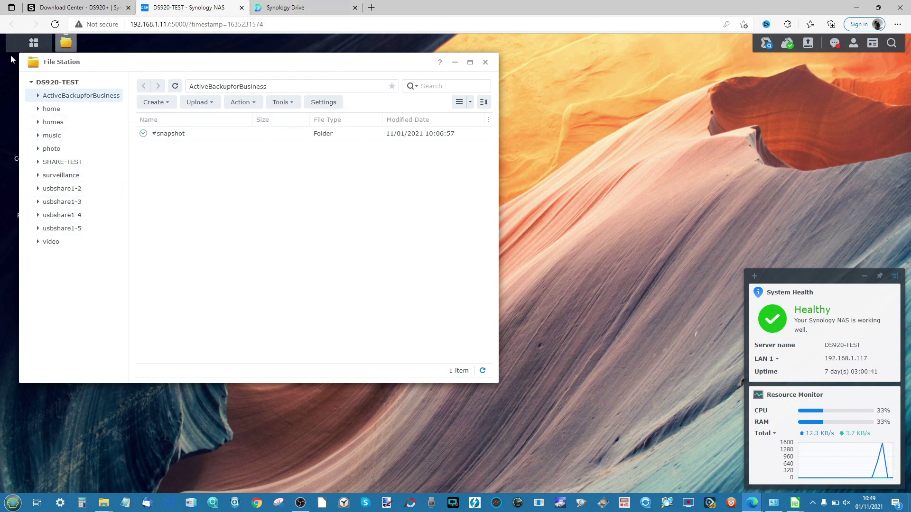
{"action": "left_click", "coordinate": [33, 43]}
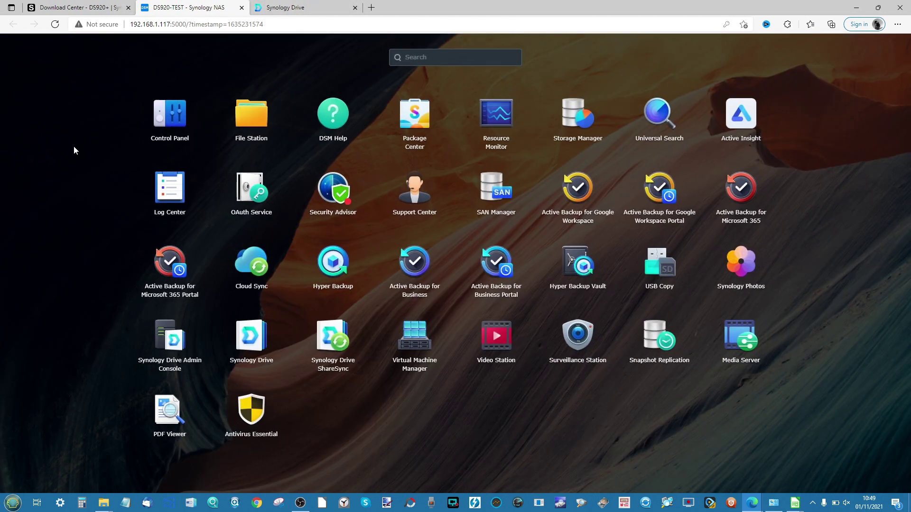
{"action": "left_click", "coordinate": [169, 335]}
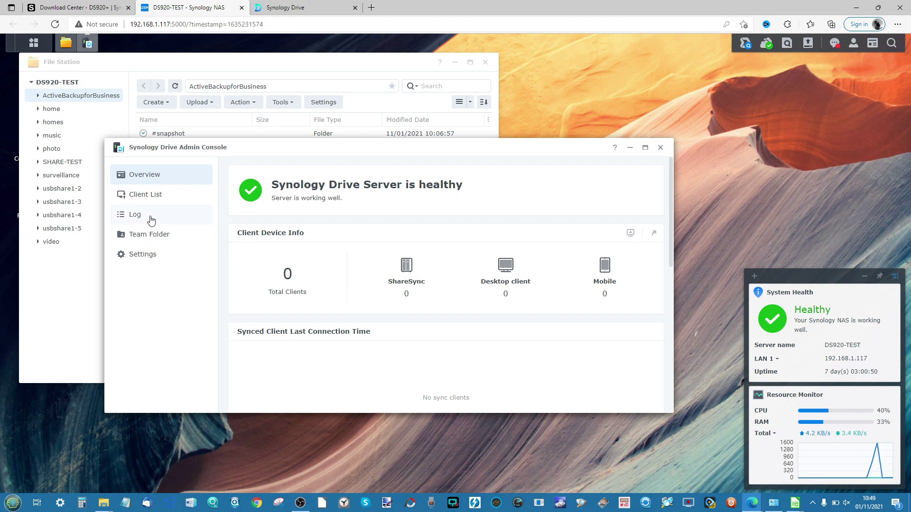
{"action": "left_click", "coordinate": [137, 237]}
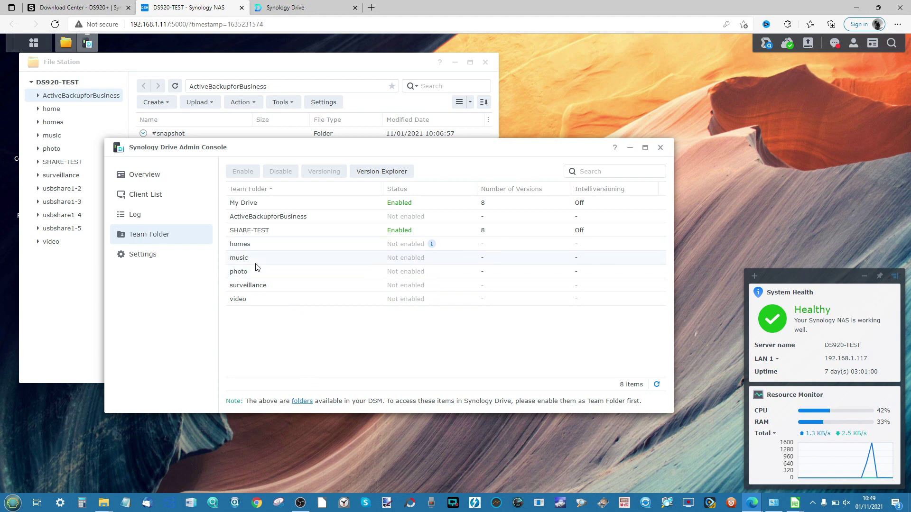
Enable the surveillance shared folder as a Team Folder, entering 7 as the maximum versions, and accept the read-only privileges notice.
{"action": "left_click", "coordinate": [252, 286]}
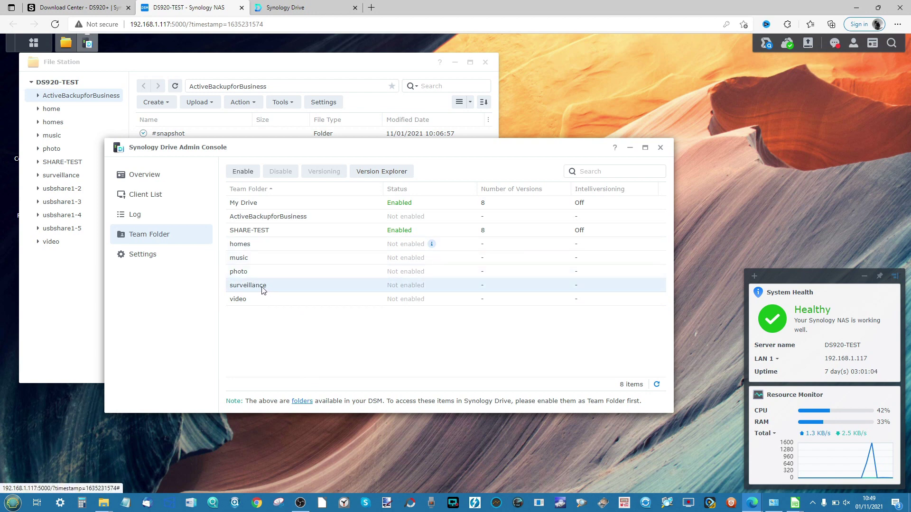
{"action": "left_click", "coordinate": [245, 175]}
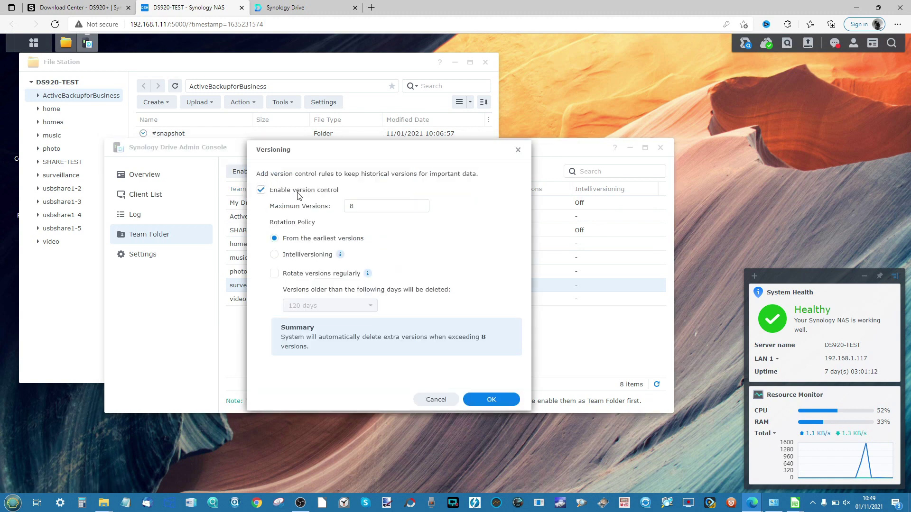
{"action": "left_click", "coordinate": [365, 209]}
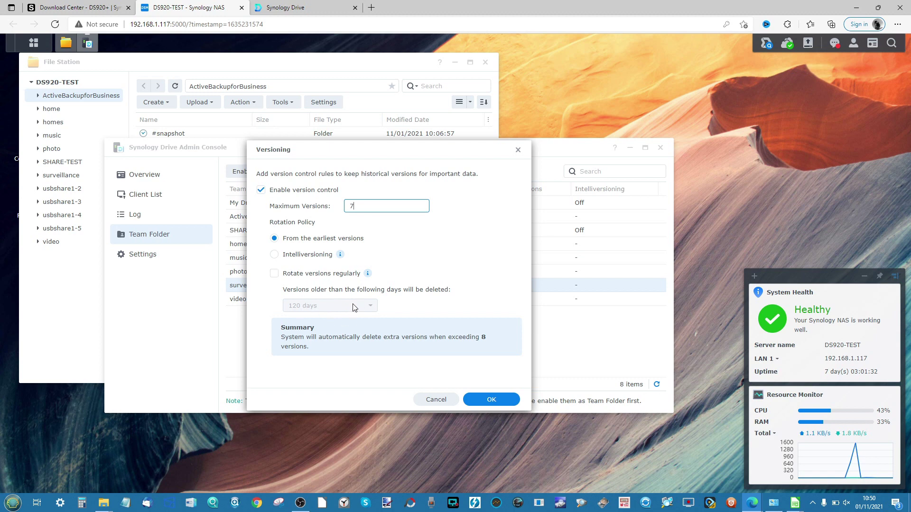
{"action": "left_click", "coordinate": [492, 403]}
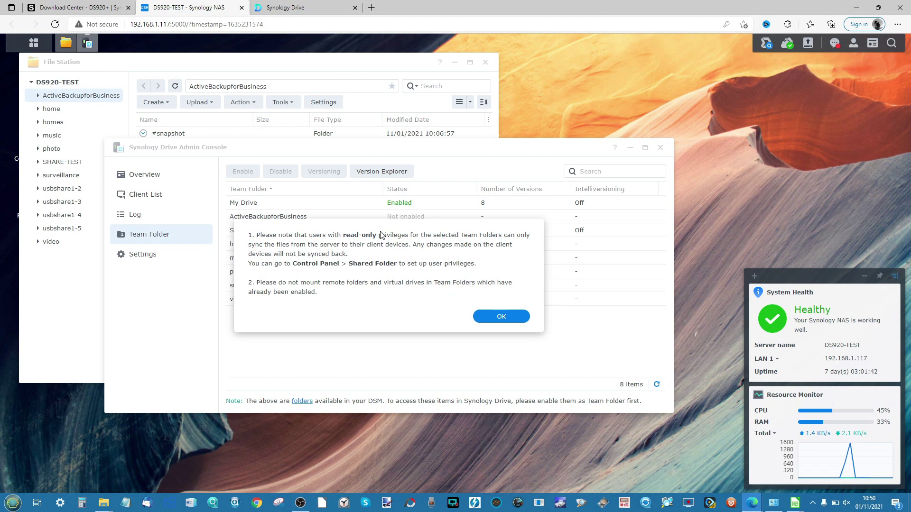
{"action": "left_click", "coordinate": [501, 317]}
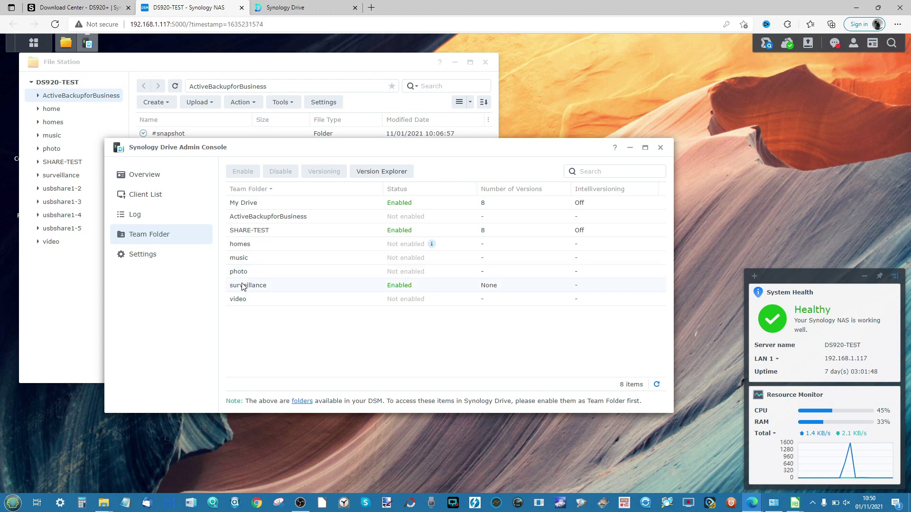
Reload the Synology Drive web page and open the surveillance folder in the Team Folder.
{"action": "left_click", "coordinate": [284, 8]}
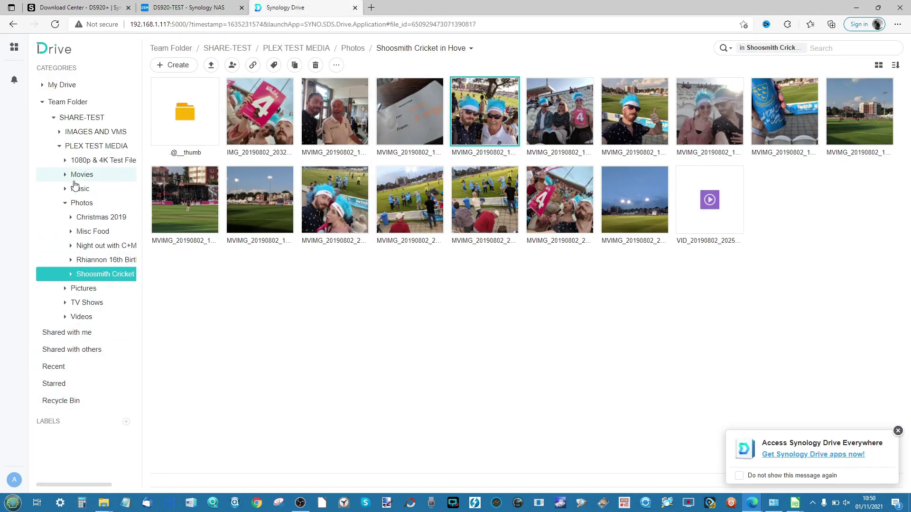
{"action": "left_click", "coordinate": [45, 107]}
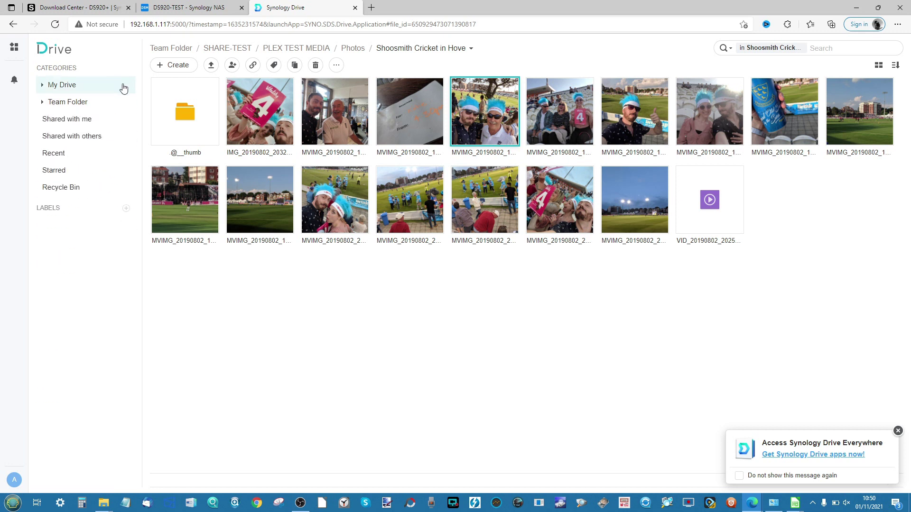
{"action": "left_click", "coordinate": [188, 24]}
{"action": "key", "text": "Return"}
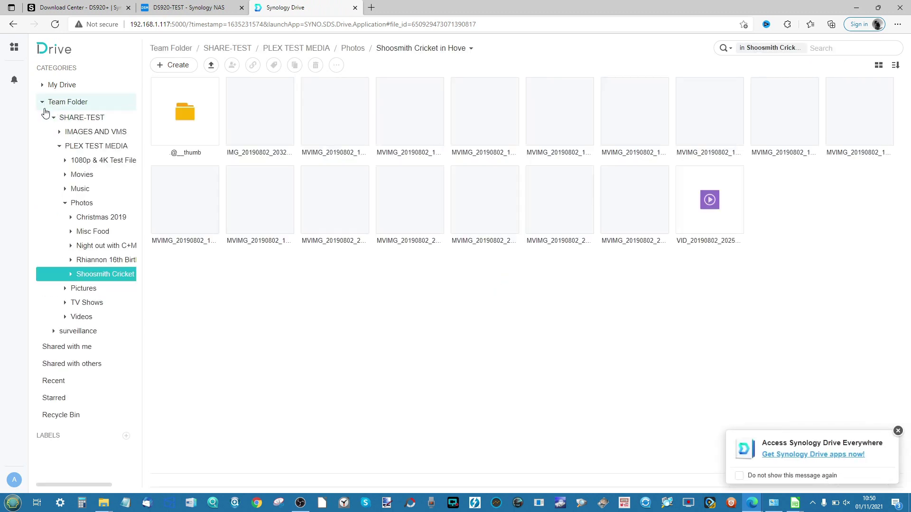
{"action": "left_click", "coordinate": [82, 331]}
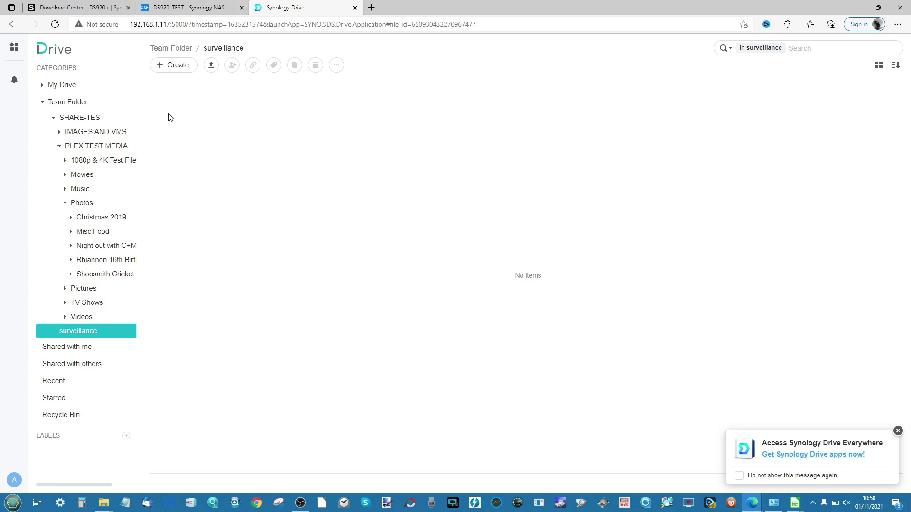
Check the contents of the surveillance folder in File Station and return to the Synology Drive web page.
{"action": "left_click", "coordinate": [190, 7]}
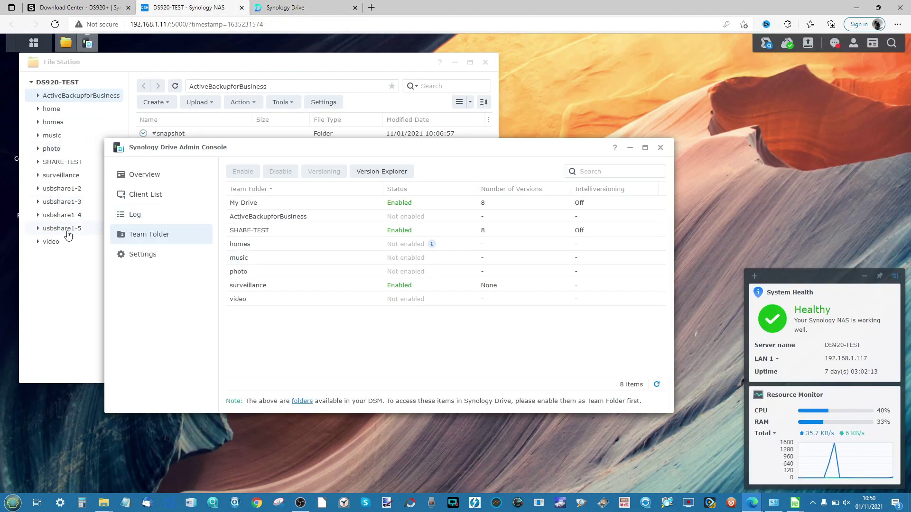
{"action": "left_click", "coordinate": [56, 175]}
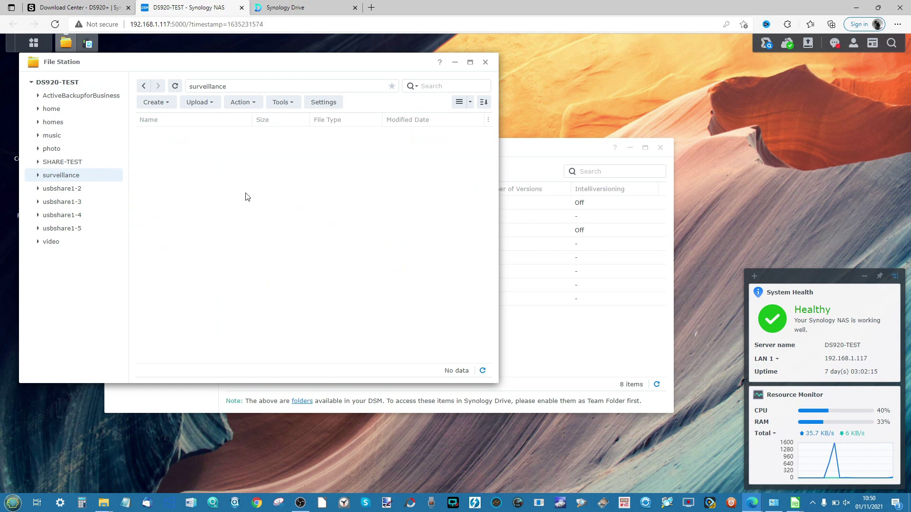
{"action": "key", "text": "ctrl+Tab"}
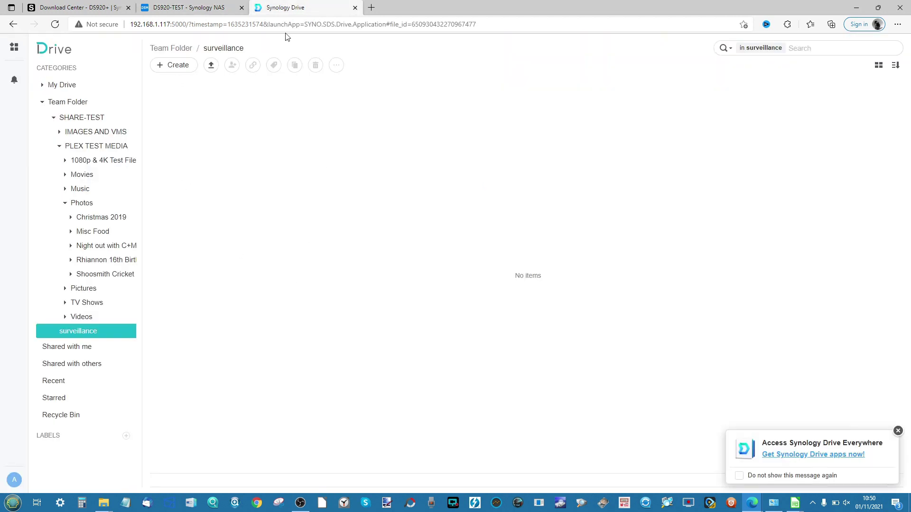
Open the Synology Drive Client's settings, examine where a new sync task can connect, and close the task wizard without creating one.
{"action": "left_click", "coordinate": [812, 503]}
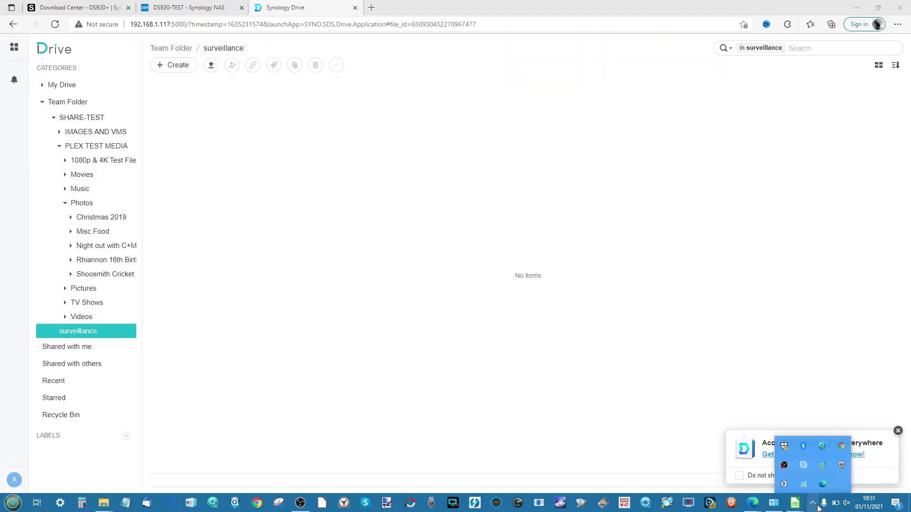
{"action": "left_click", "coordinate": [783, 484]}
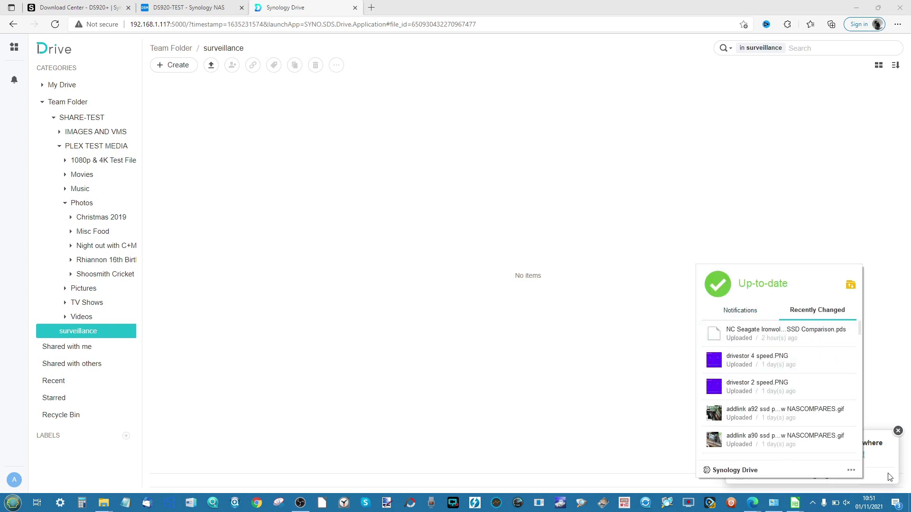
{"action": "left_click", "coordinate": [852, 470]}
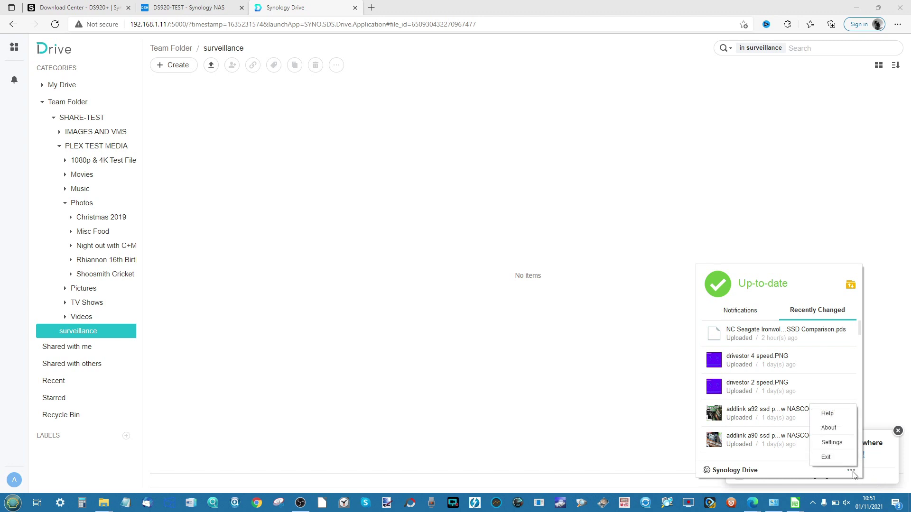
{"action": "left_click", "coordinate": [832, 443]}
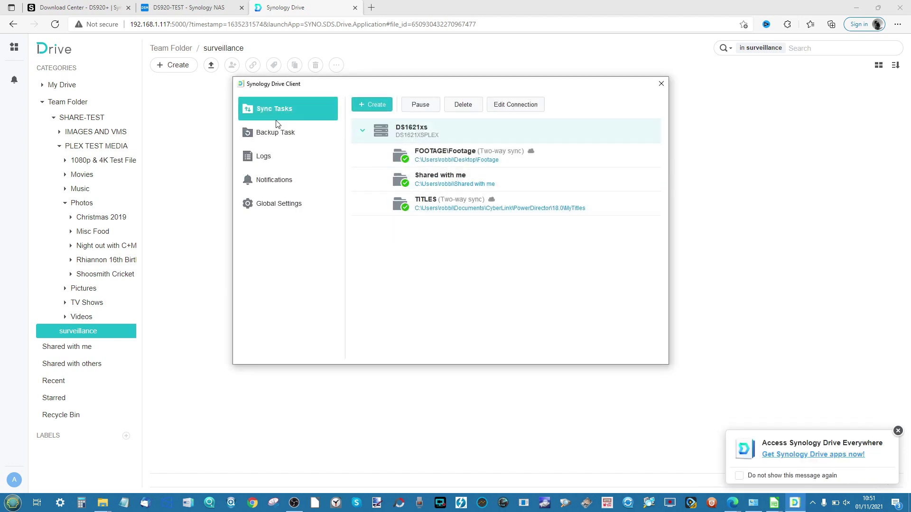
{"action": "left_click", "coordinate": [361, 106]}
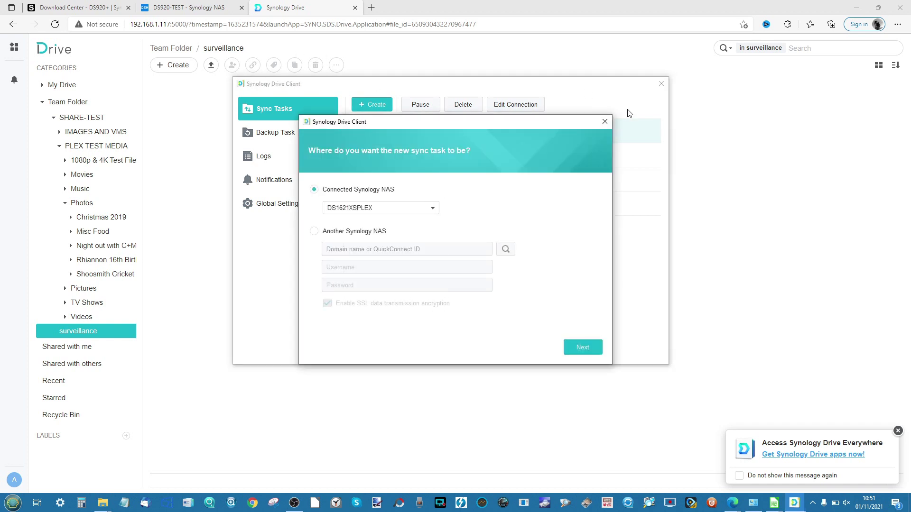
{"action": "left_click", "coordinate": [605, 122]}
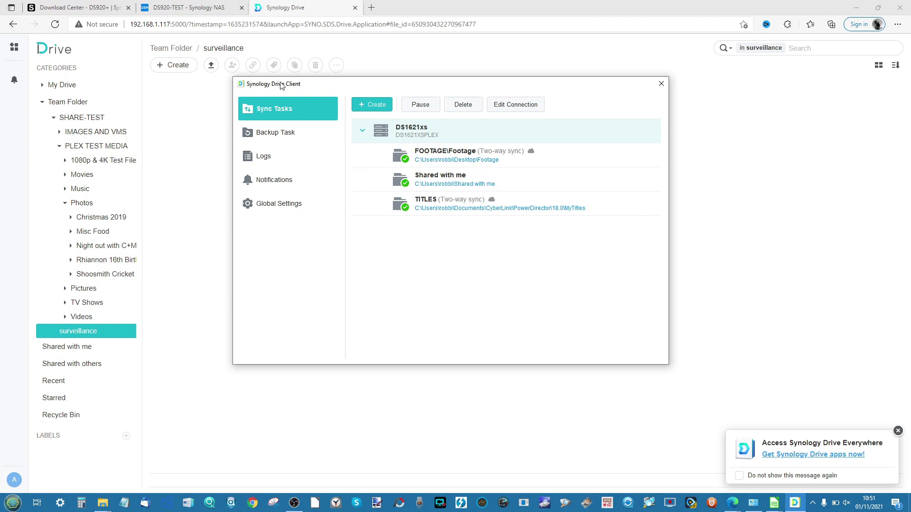
Look over the DS1621xs sync tasks, then close the Synology Drive Client window and the Synology Drive web page.
{"action": "left_click_drag", "start_coordinate": [280, 85], "coordinate": [269, 123]}
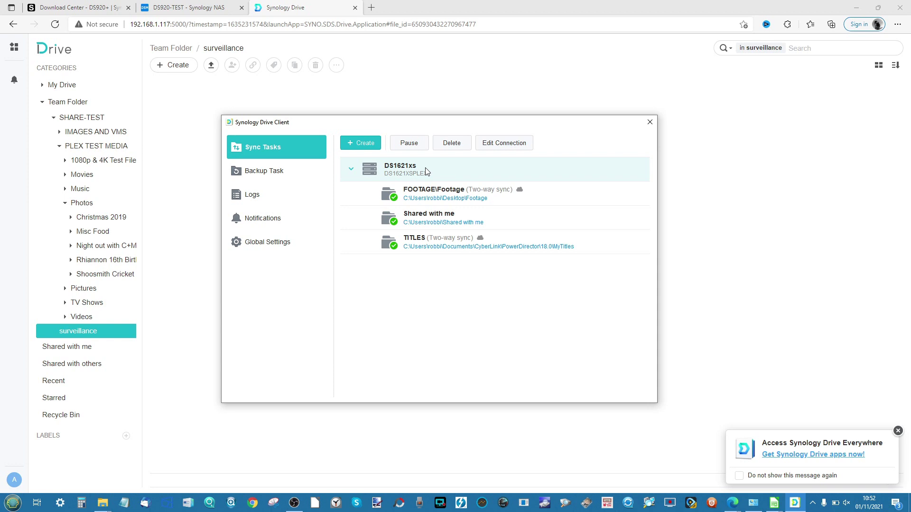
{"action": "left_click", "coordinate": [649, 122]}
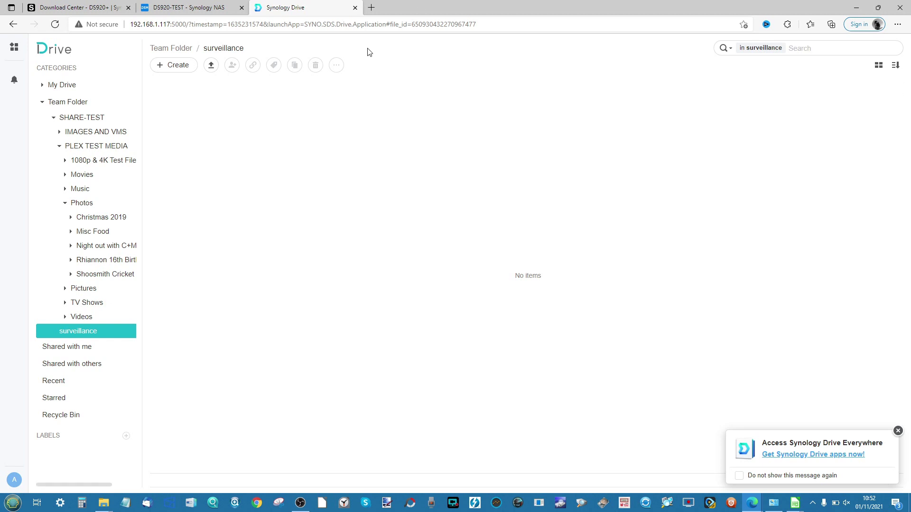
{"action": "left_click", "coordinate": [355, 7]}
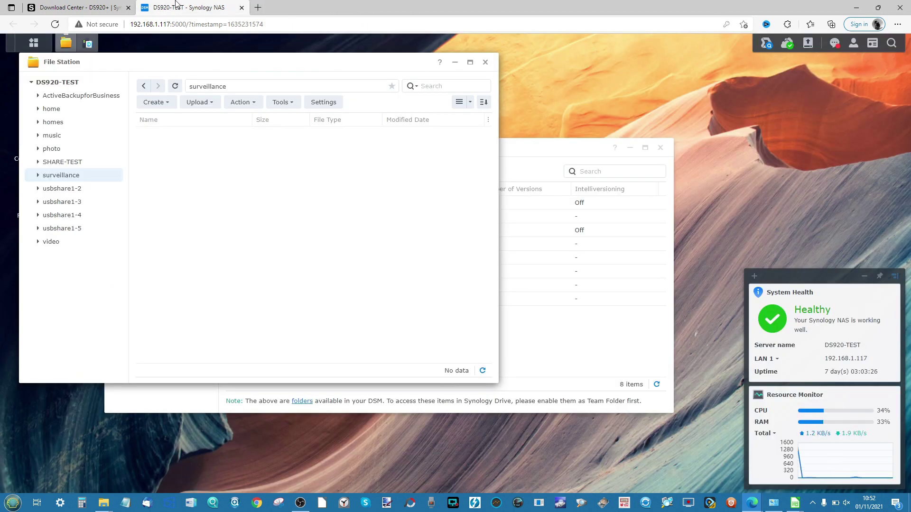